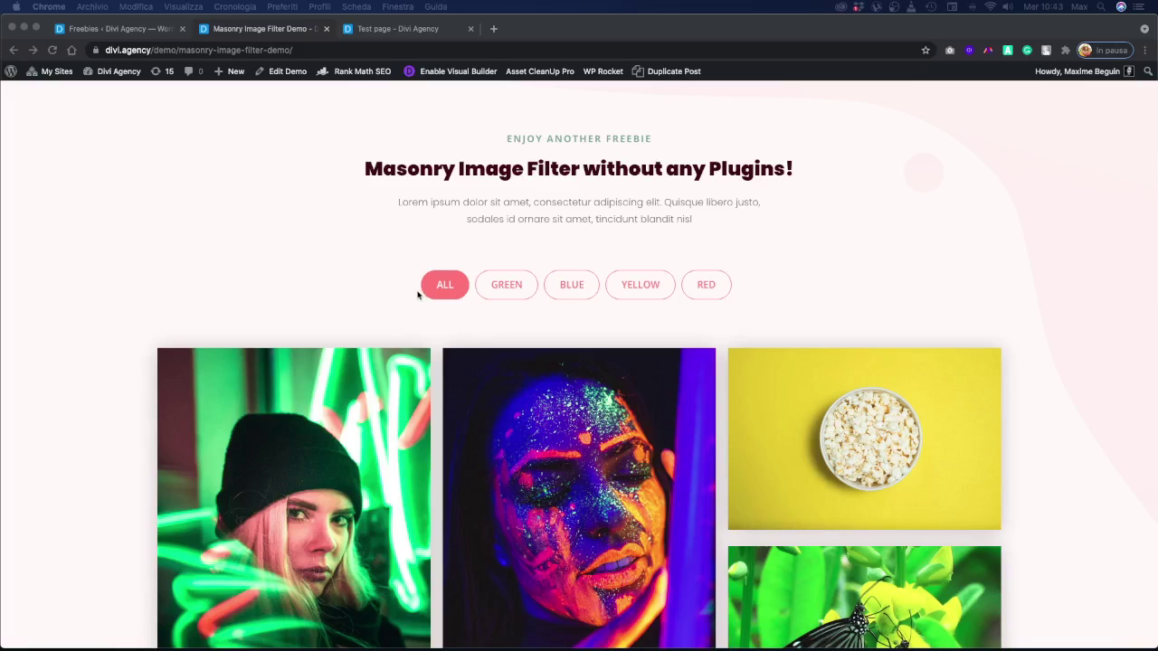
# Examine the Masonry Image Filter demo page, including its heading, colour filter buttons and image grid.
pyautogui.scroll(-2, 419, 244)
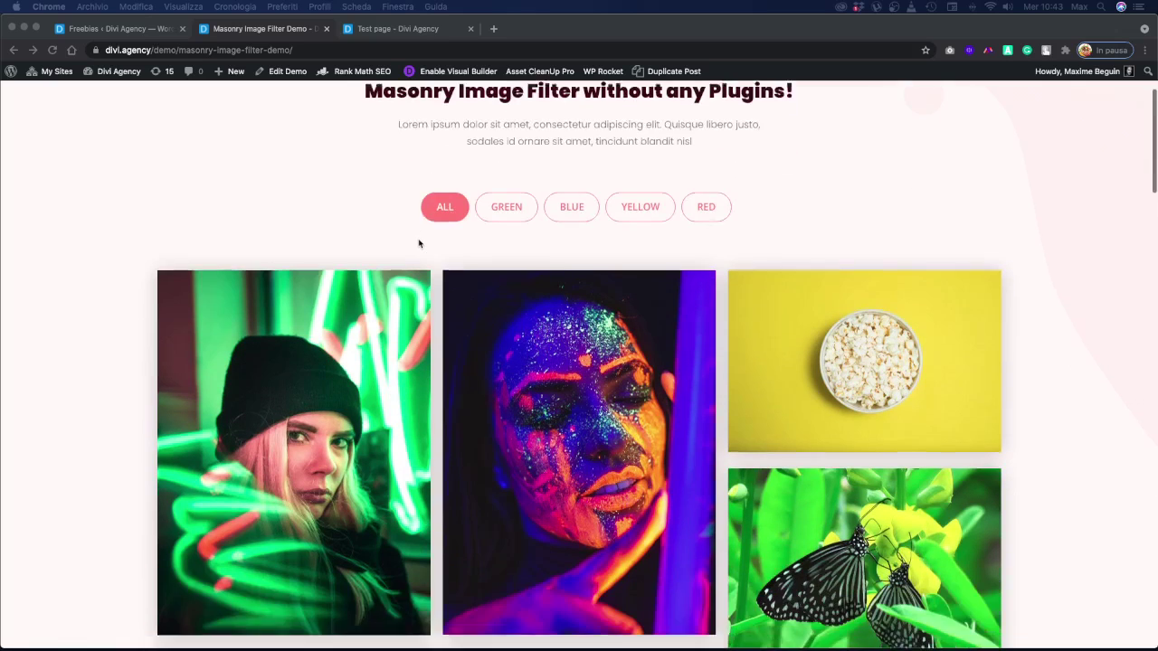
pyautogui.scroll(2, 419, 245)
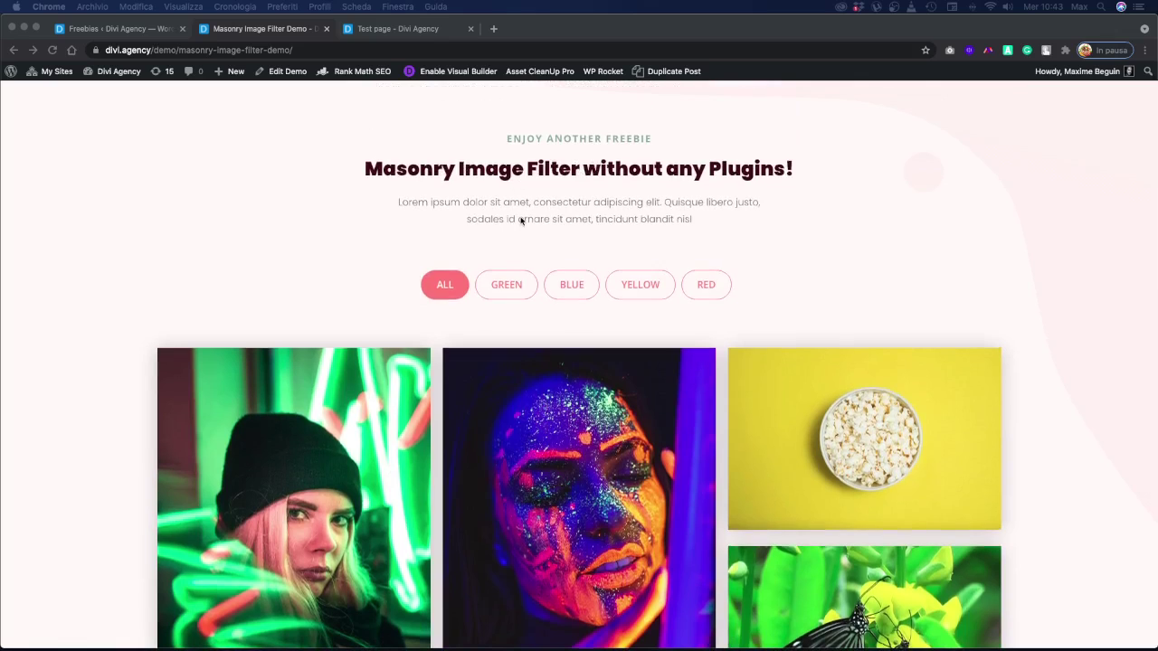
pyautogui.scroll(2, 519, 220)
pyautogui.scroll(-3, 522, 219)
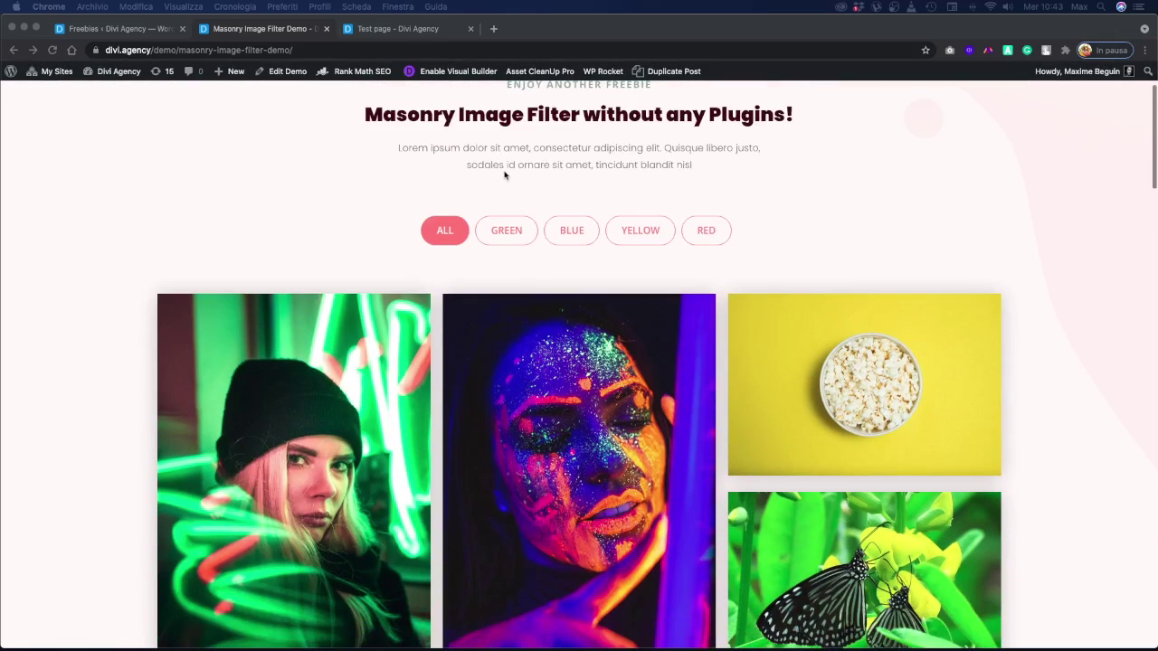
pyautogui.scroll(-1, 315, 171)
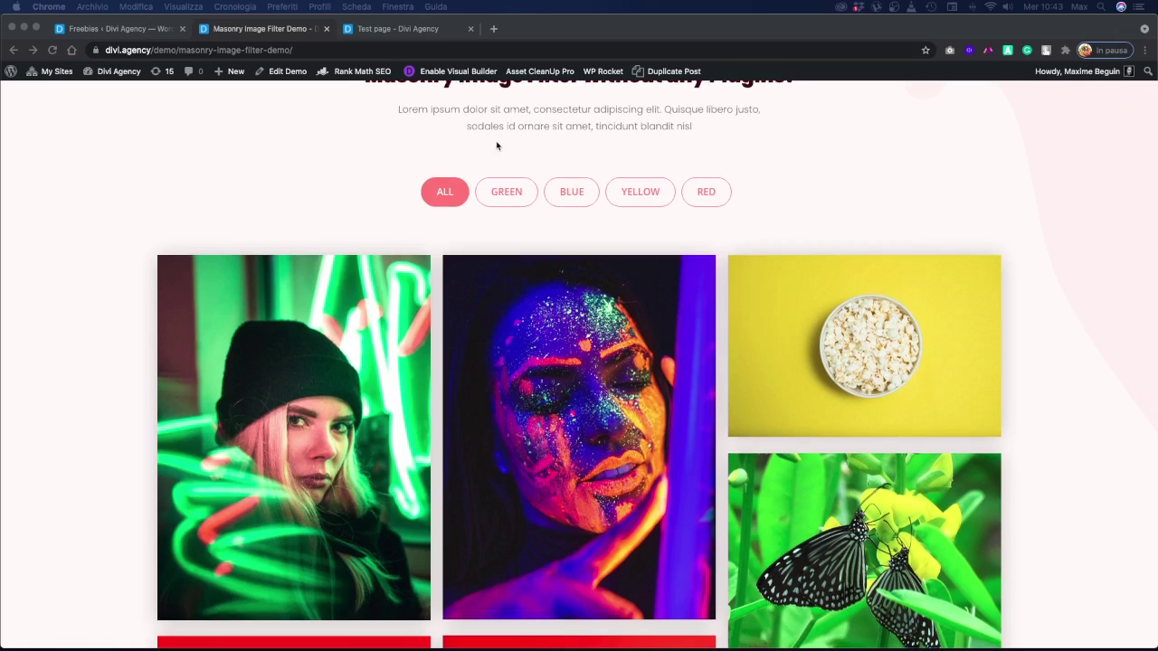
pyautogui.scroll(2, 477, 155)
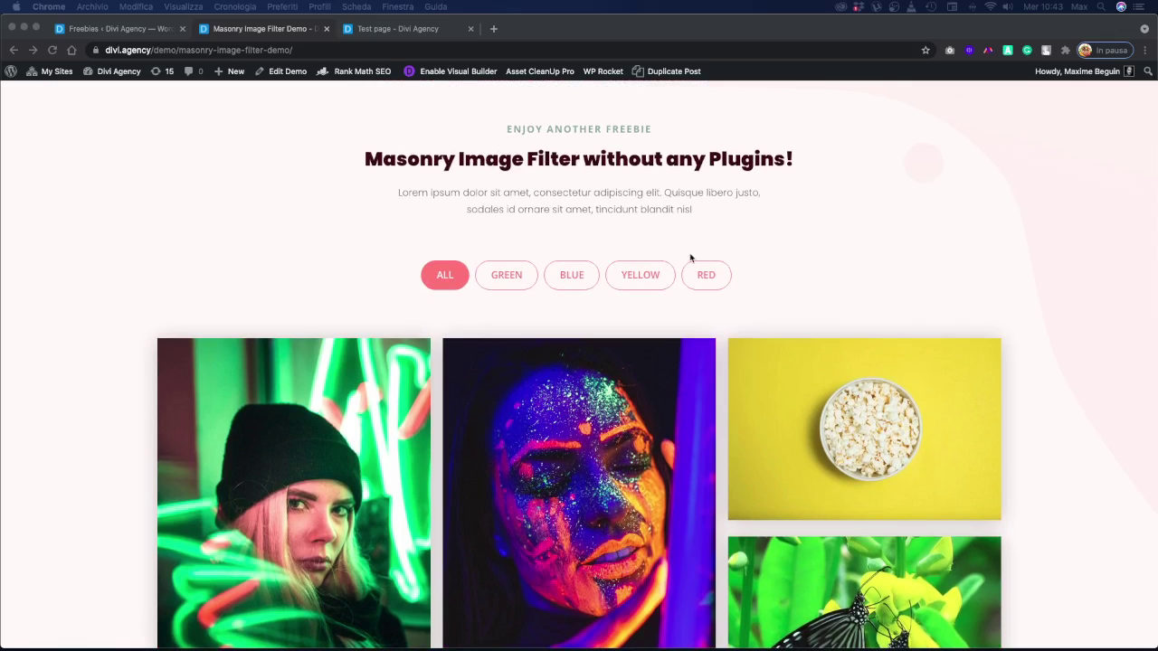
pyautogui.scroll(-1, 423, 247)
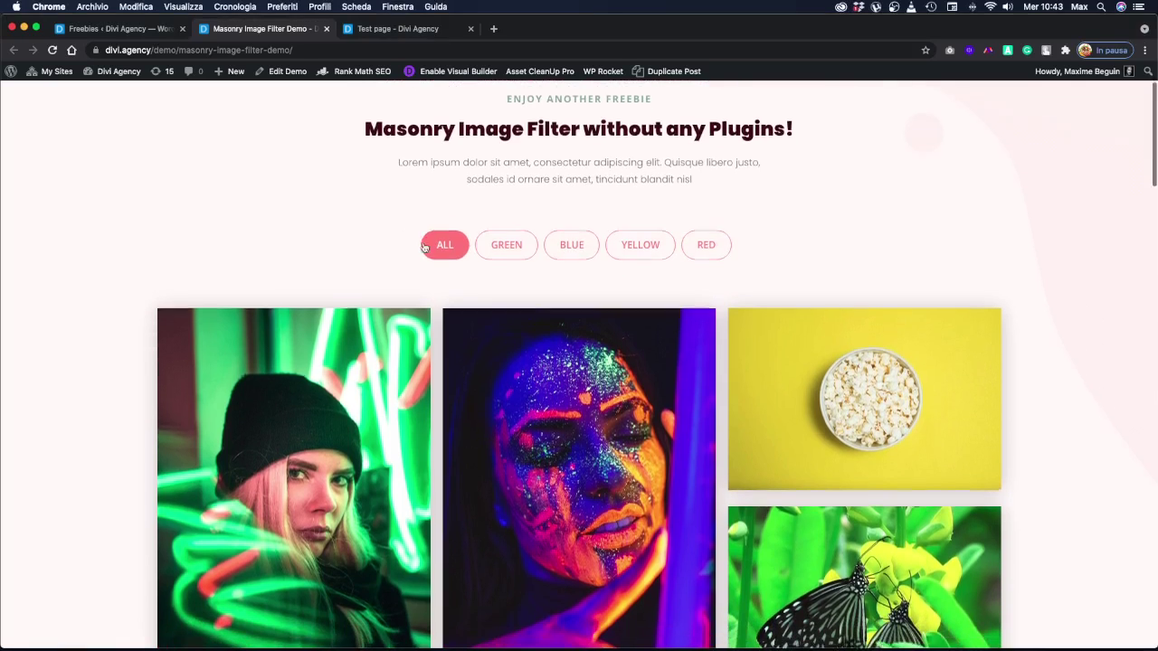
pyautogui.scroll(-3, 423, 248)
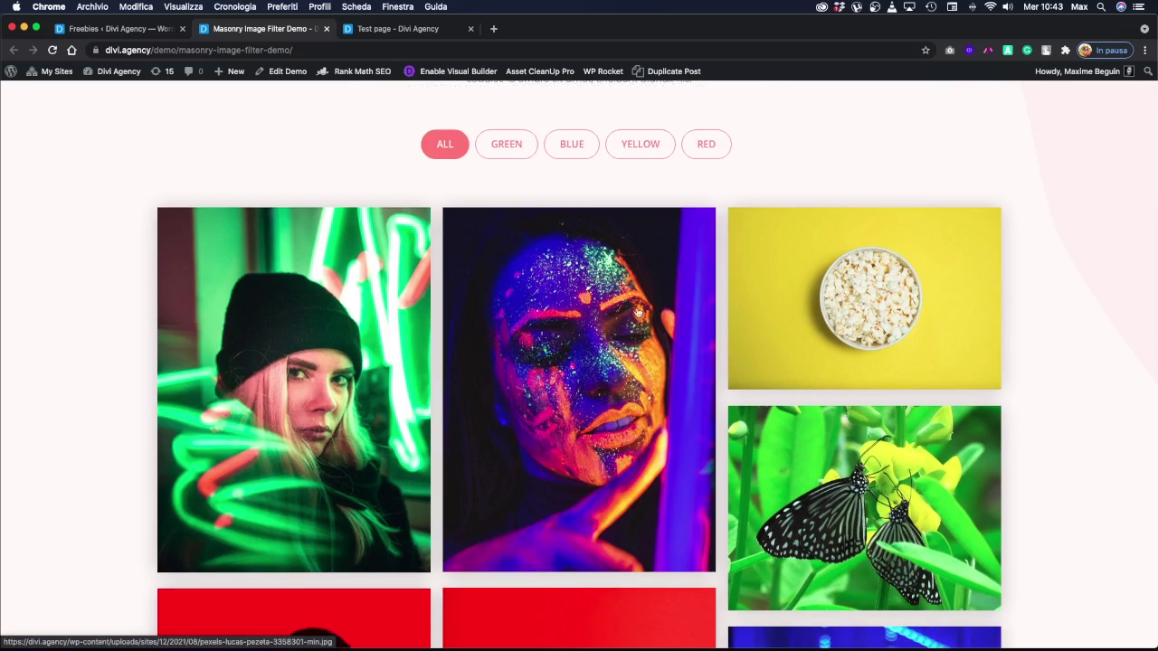
pyautogui.scroll(-6, 637, 312)
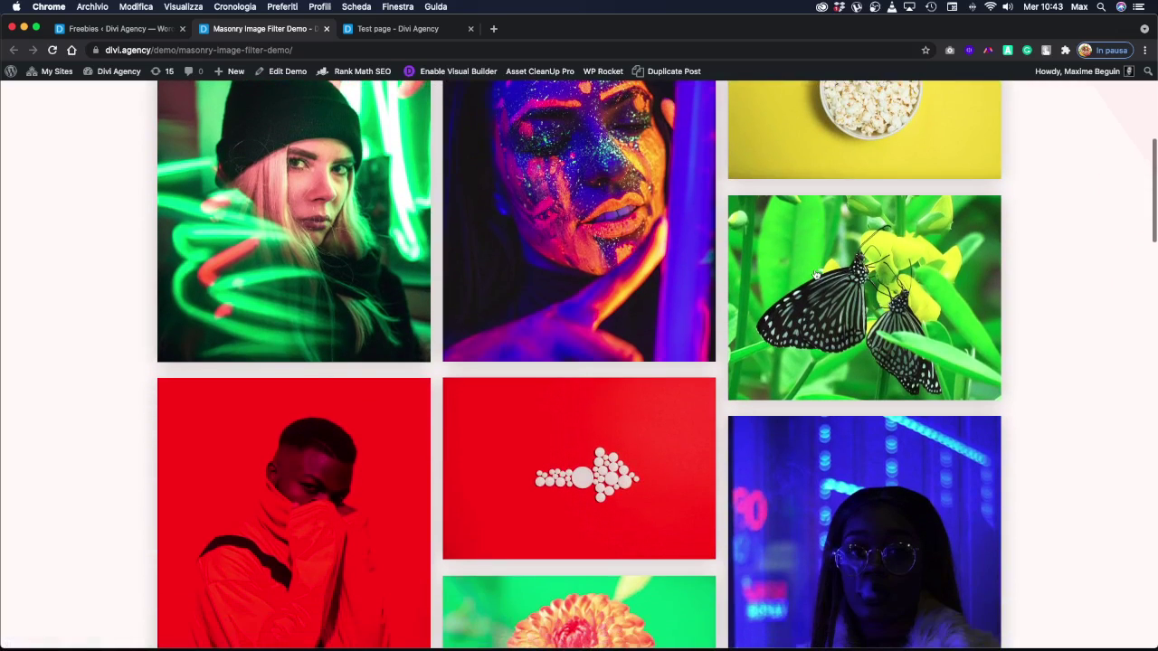
pyautogui.scroll(-1, 814, 269)
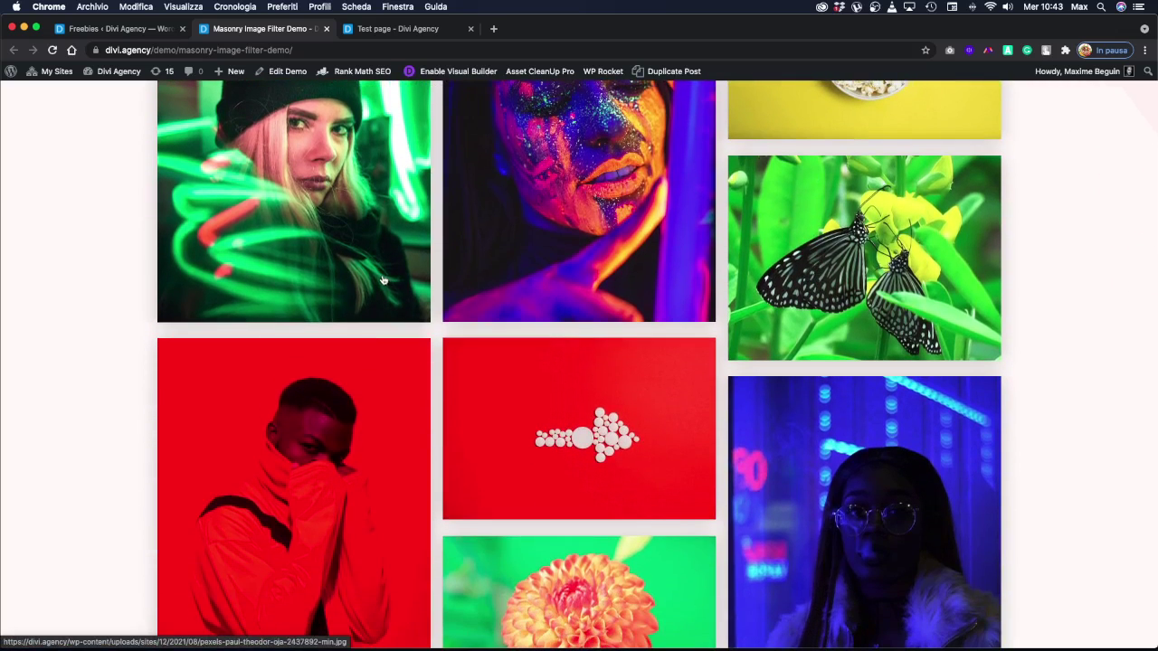
pyautogui.scroll(-1, 384, 280)
pyautogui.scroll(10, 381, 278)
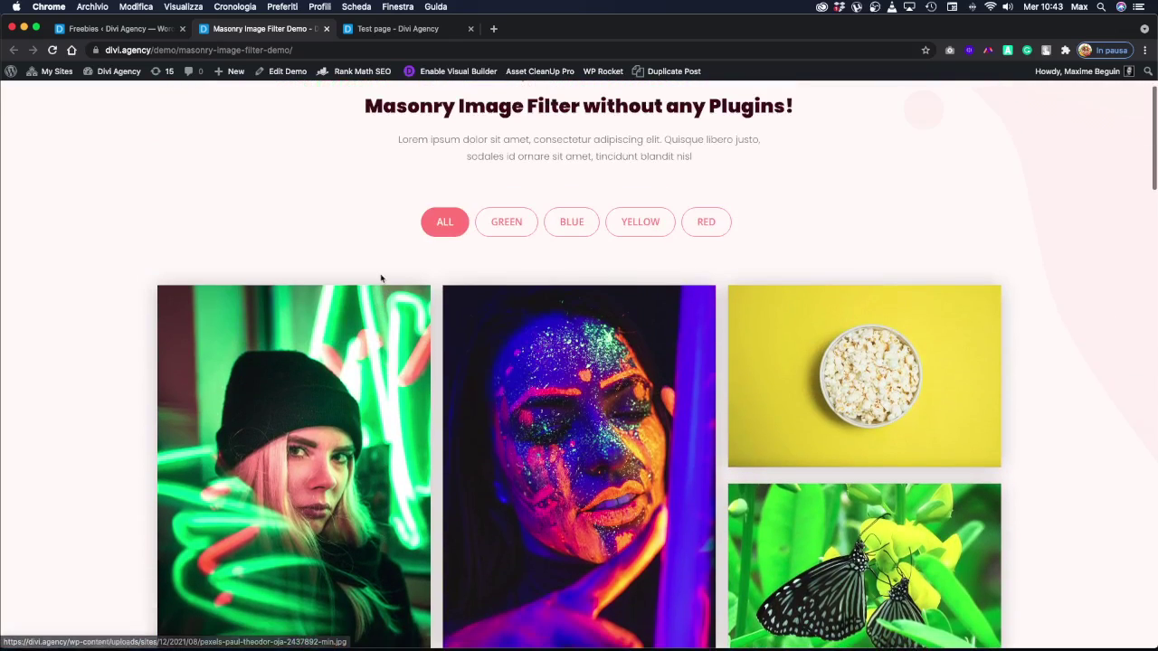
pyautogui.scroll(1, 380, 278)
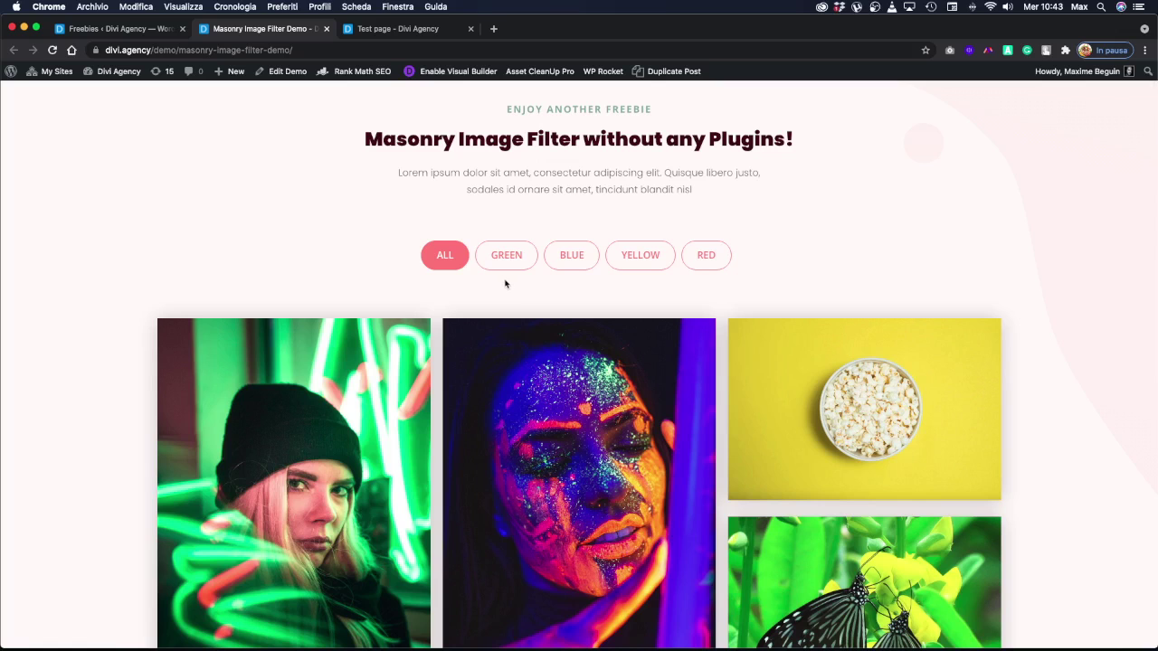
# Filter the demo gallery by Green, Blue, Yellow and Red in turn, and return to All.
pyautogui.click(506, 257)
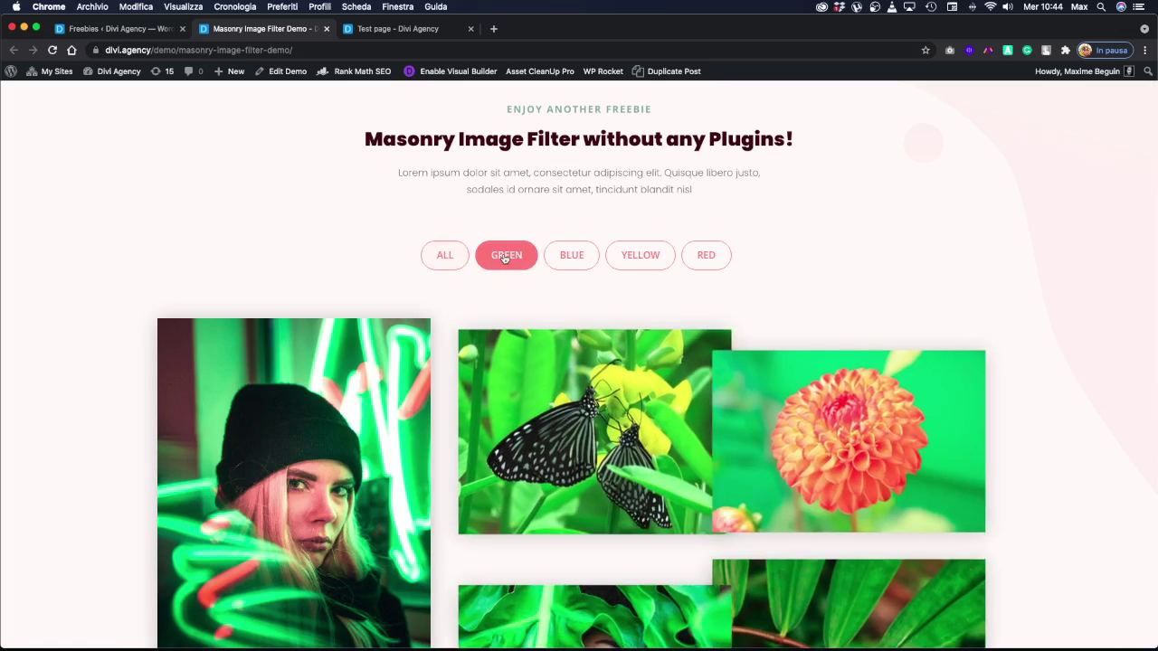
pyautogui.scroll(-3, 529, 271)
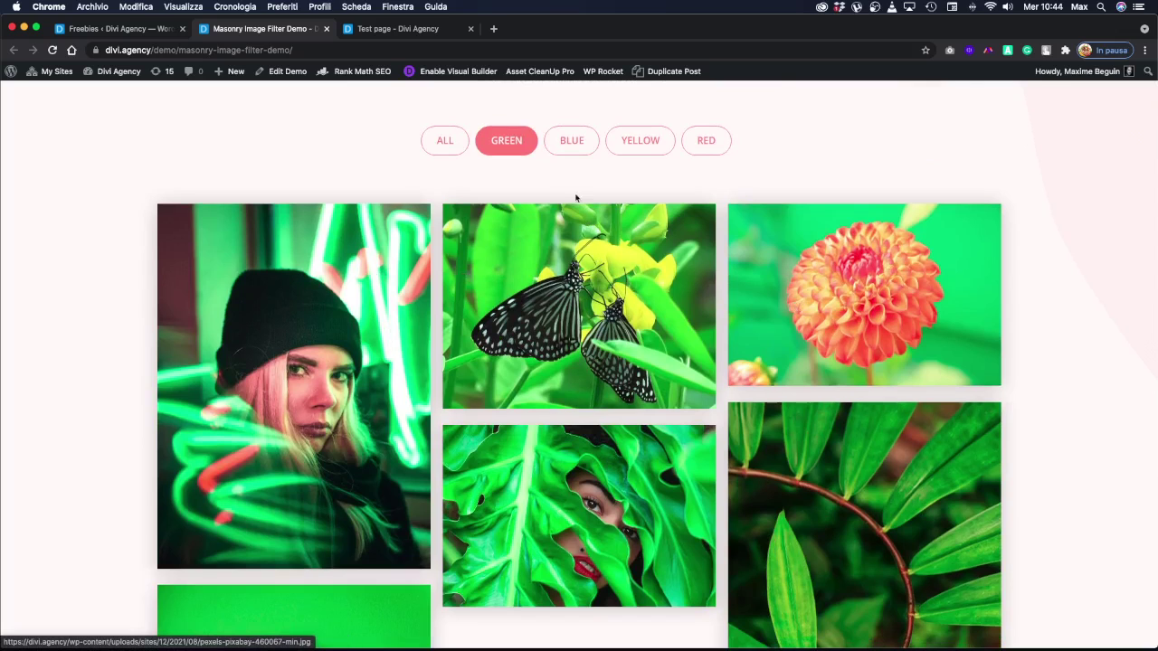
pyautogui.click(563, 147)
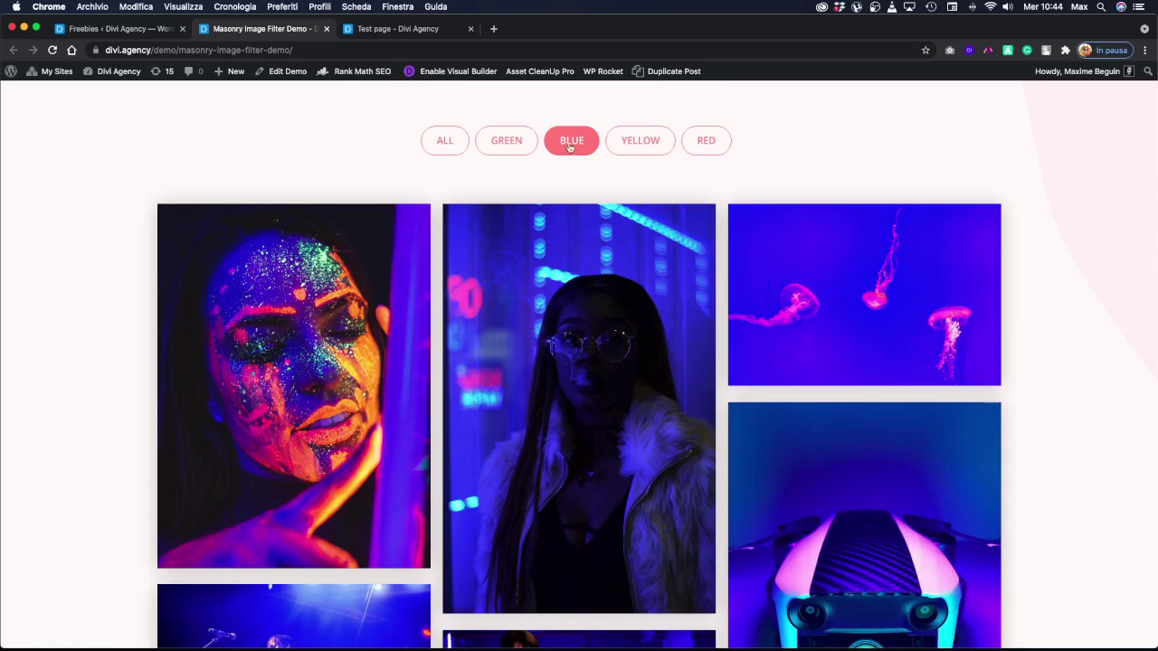
pyautogui.click(657, 145)
pyautogui.click(698, 146)
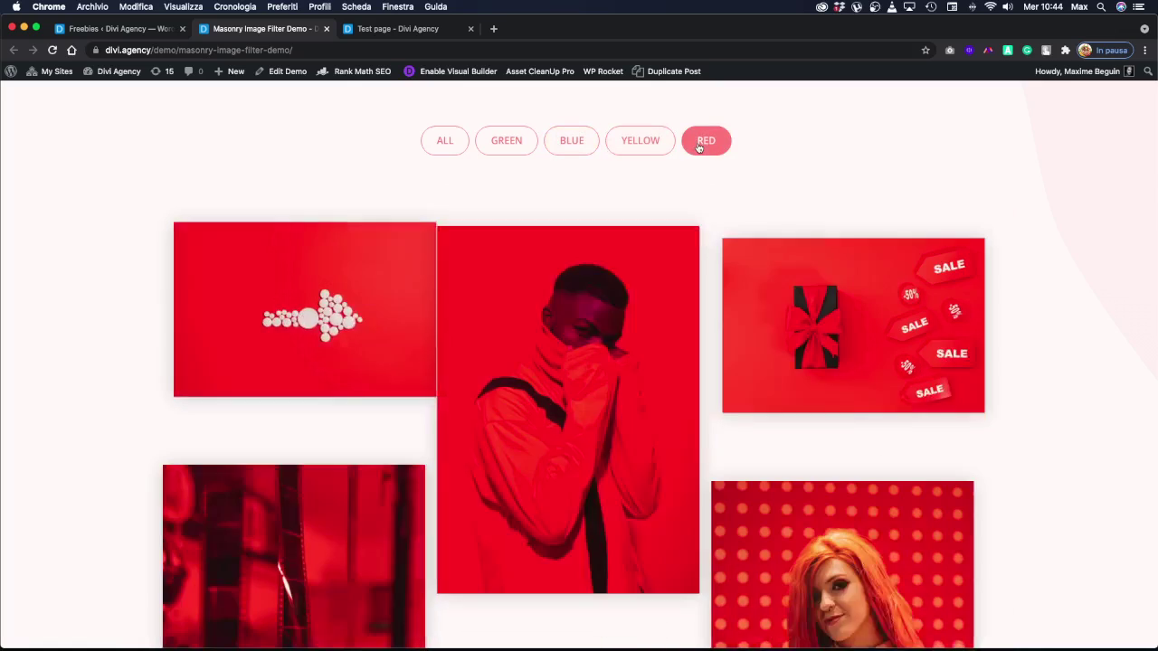
pyautogui.click(454, 149)
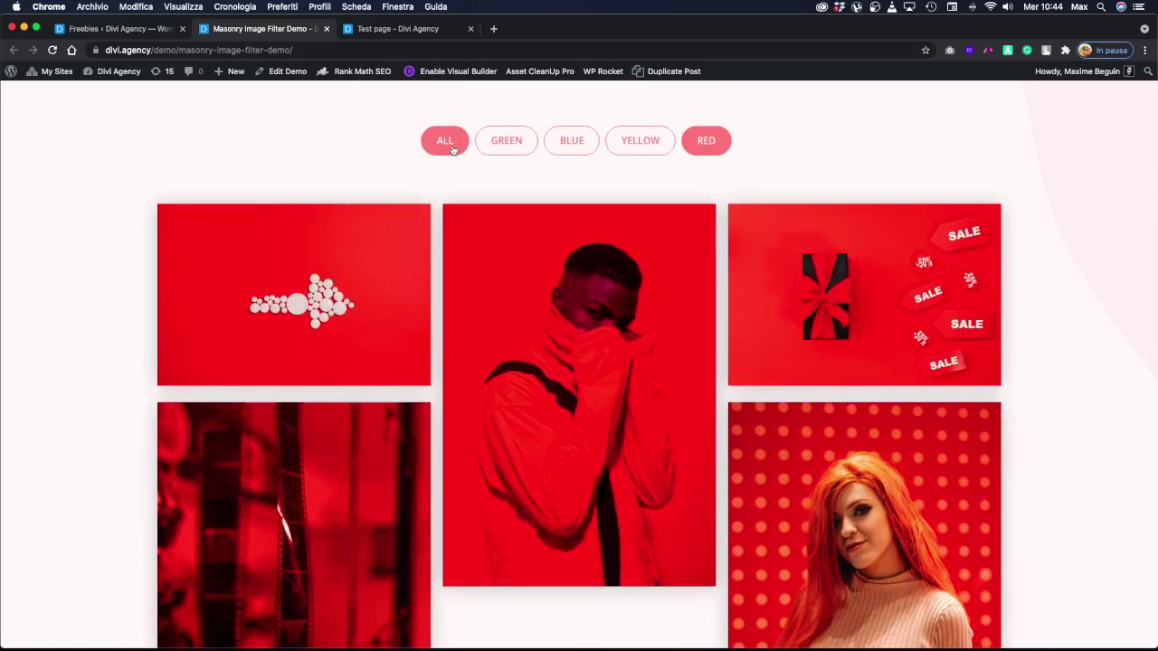
# Compare the gallery's Green, Blue and Yellow categories once more and restore the All view.
pyautogui.scroll(-1, 520, 163)
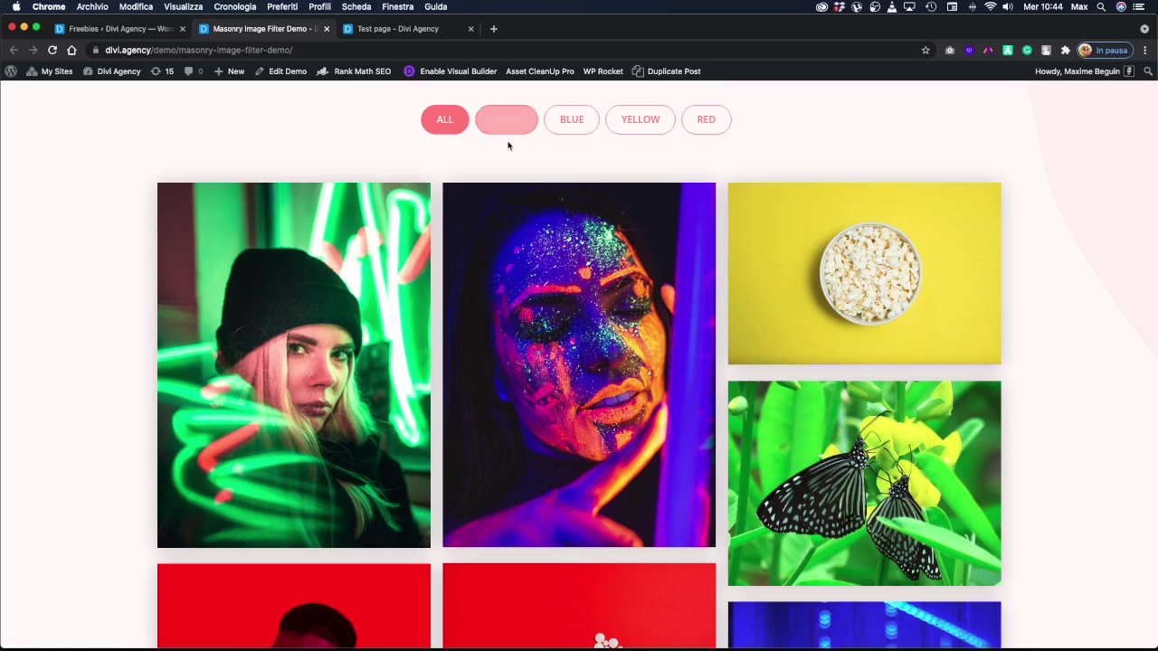
pyautogui.scroll(1, 507, 142)
pyautogui.click(506, 140)
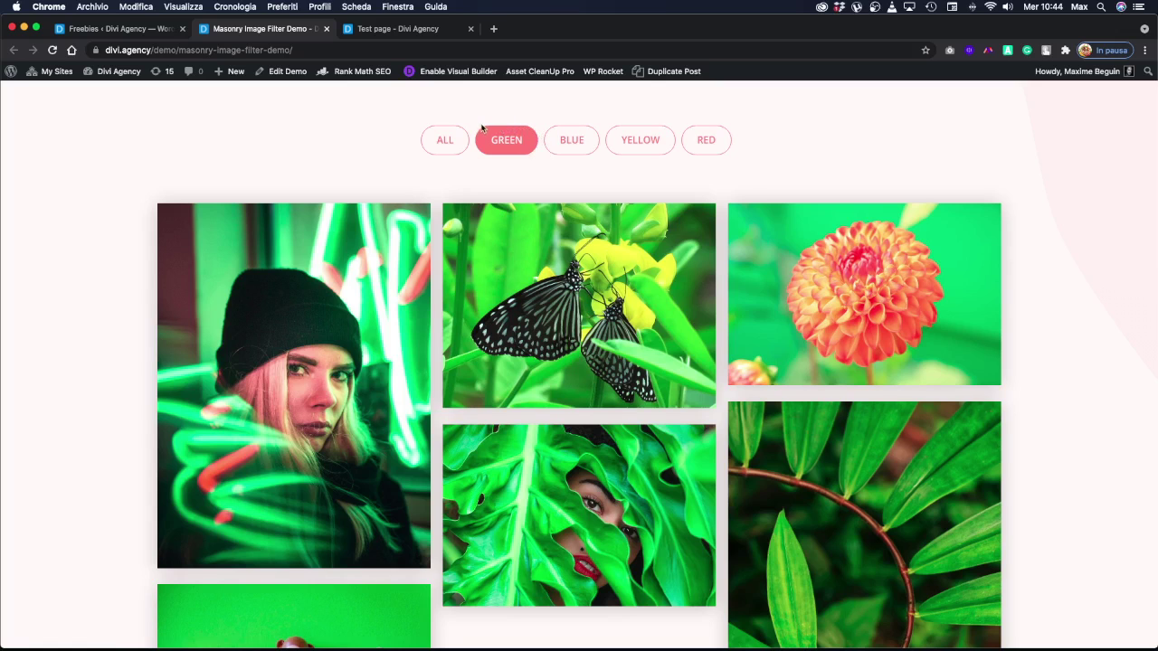
pyautogui.click(572, 144)
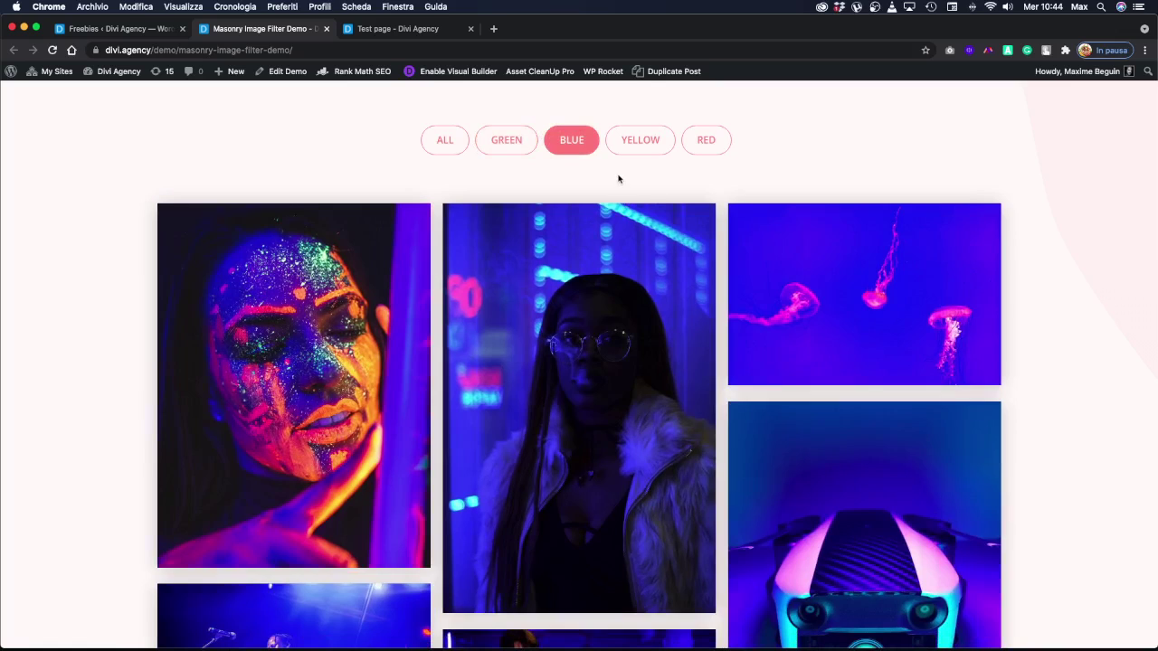
pyautogui.scroll(1, 606, 178)
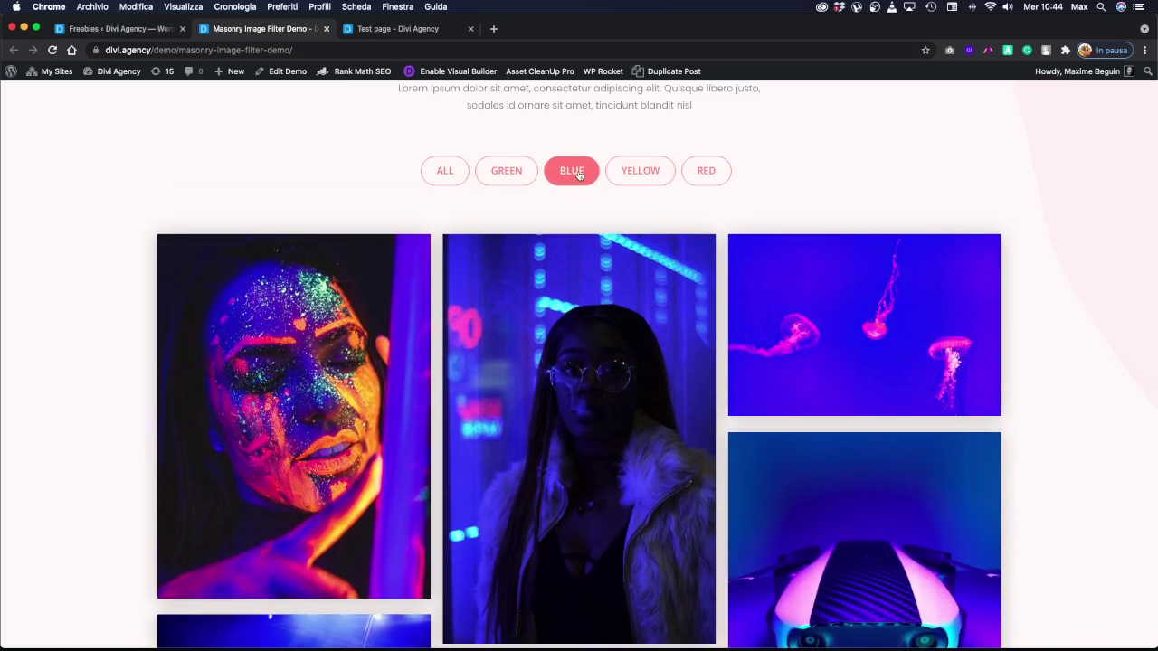
pyautogui.click(662, 172)
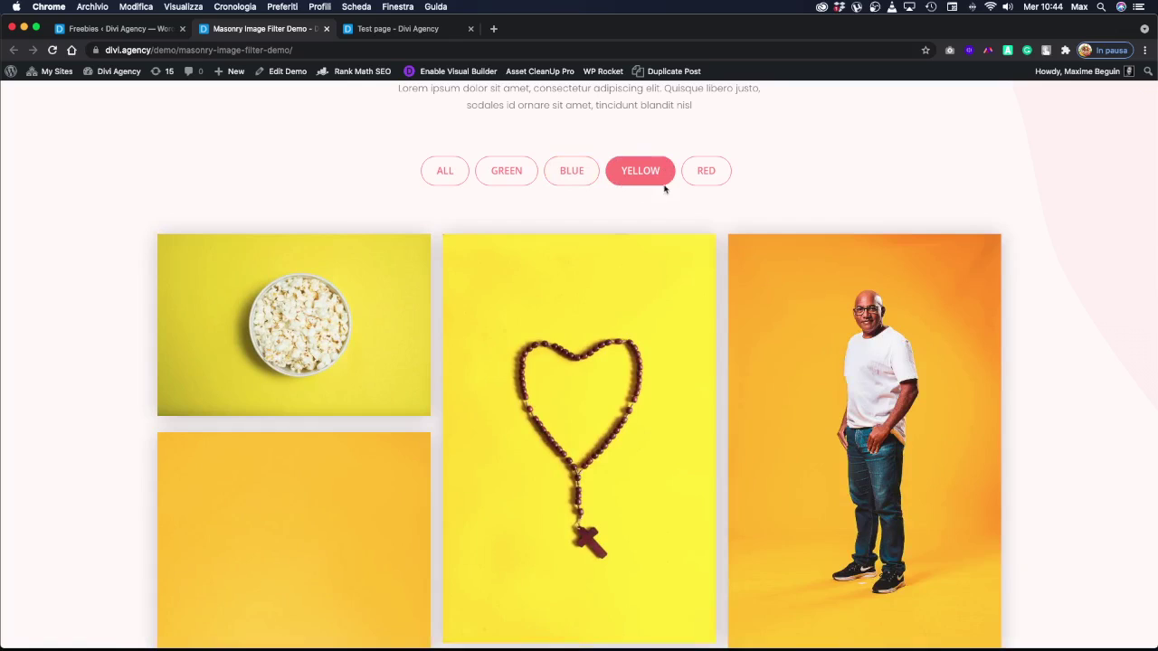
pyautogui.click(445, 170)
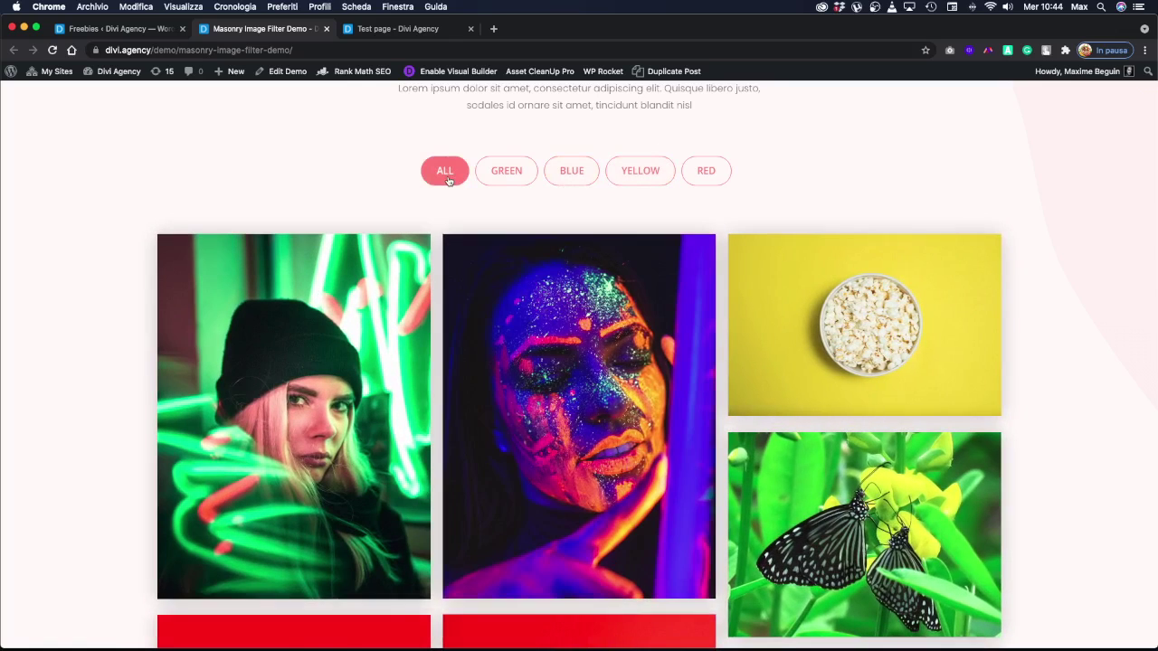
# Inspect the masonry layout of the unfiltered images below the filter buttons.
pyautogui.scroll(-2, 449, 182)
pyautogui.scroll(-2, 448, 182)
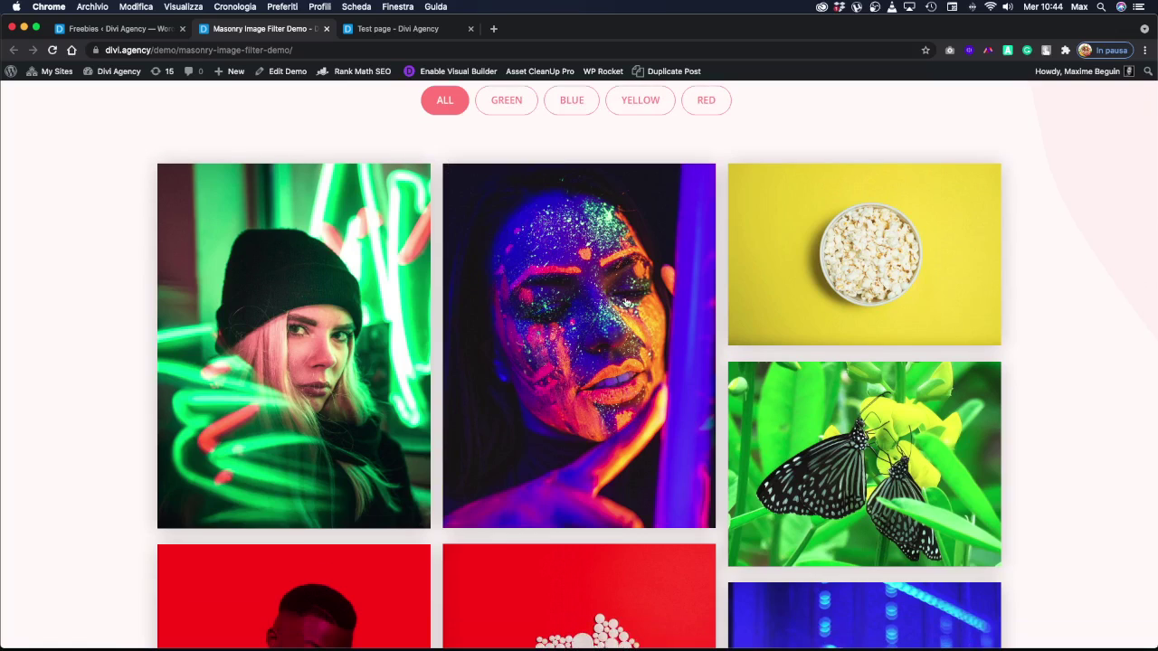
pyautogui.scroll(2, 590, 321)
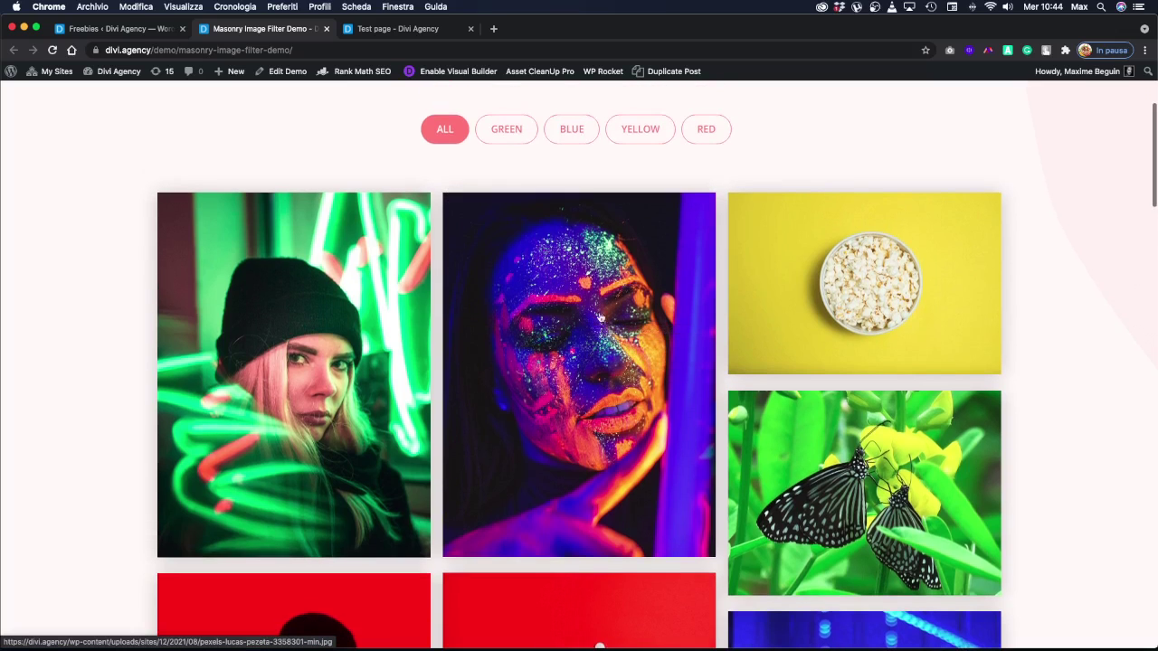
pyautogui.scroll(2, 657, 264)
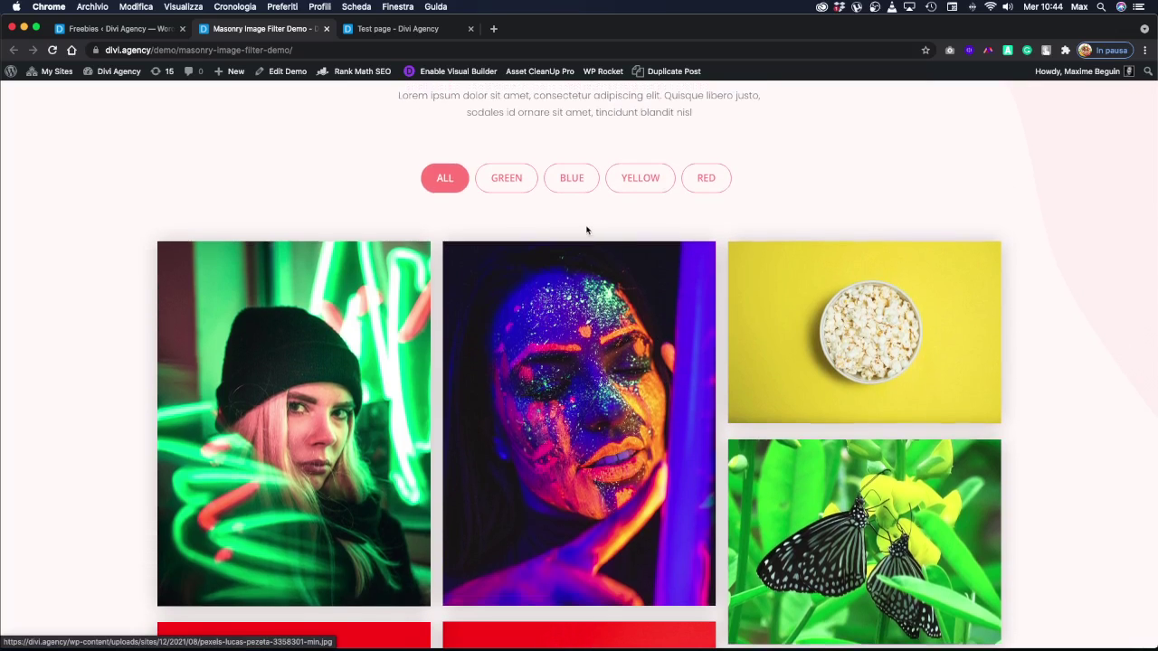
pyautogui.scroll(1, 587, 227)
pyautogui.scroll(-5, 585, 230)
pyautogui.scroll(-1, 591, 244)
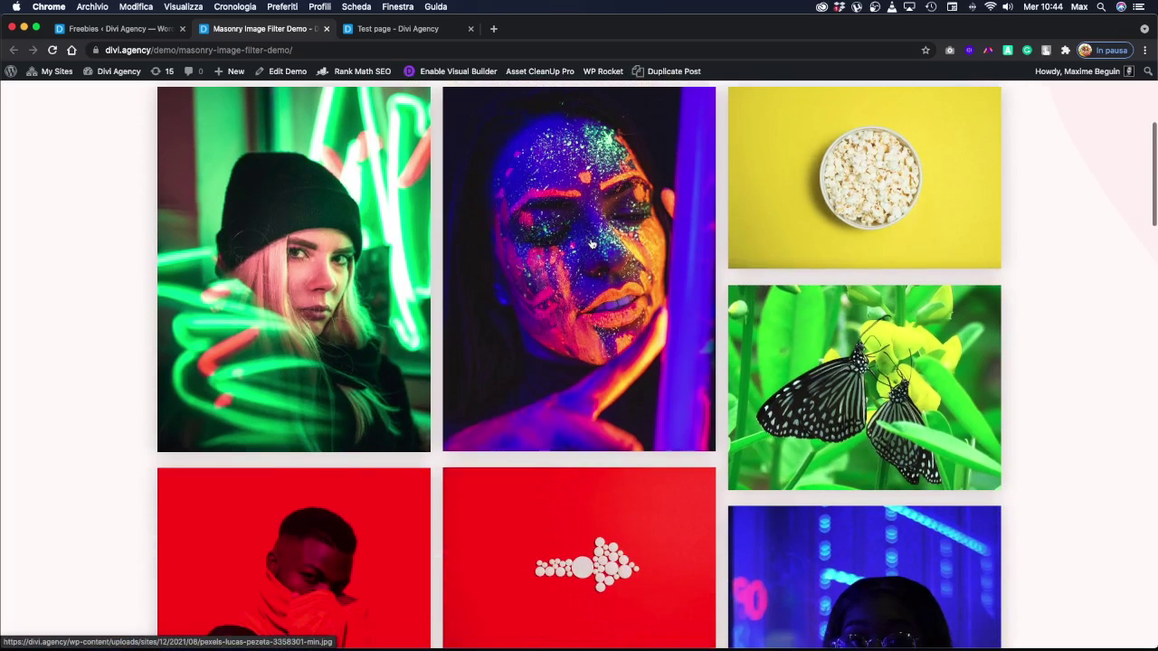
pyautogui.scroll(1, 566, 296)
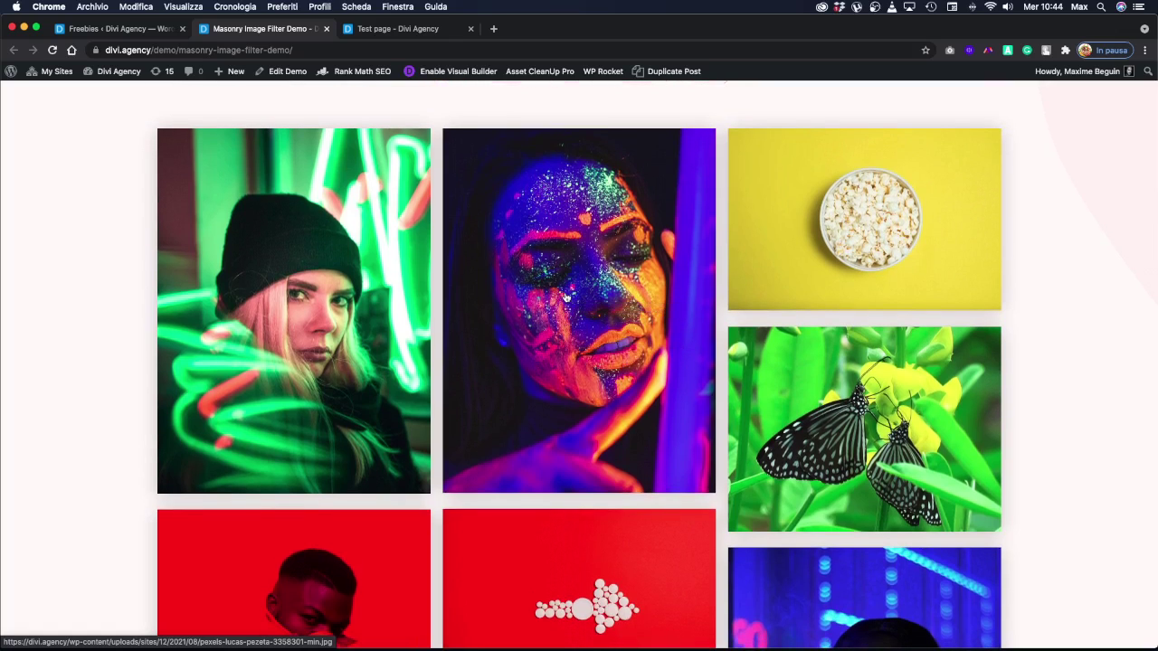
# View the neon face-paint and butterfly images enlarged in the lightbox, closing each one.
pyautogui.click(565, 296)
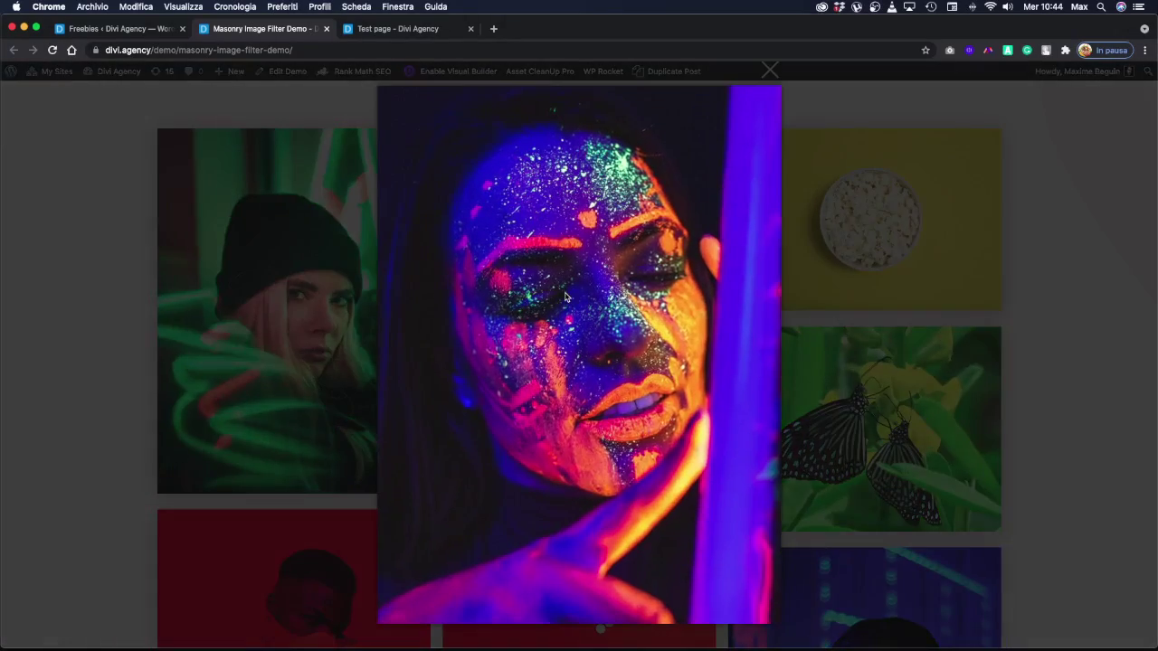
pyautogui.click(930, 303)
pyautogui.click(865, 337)
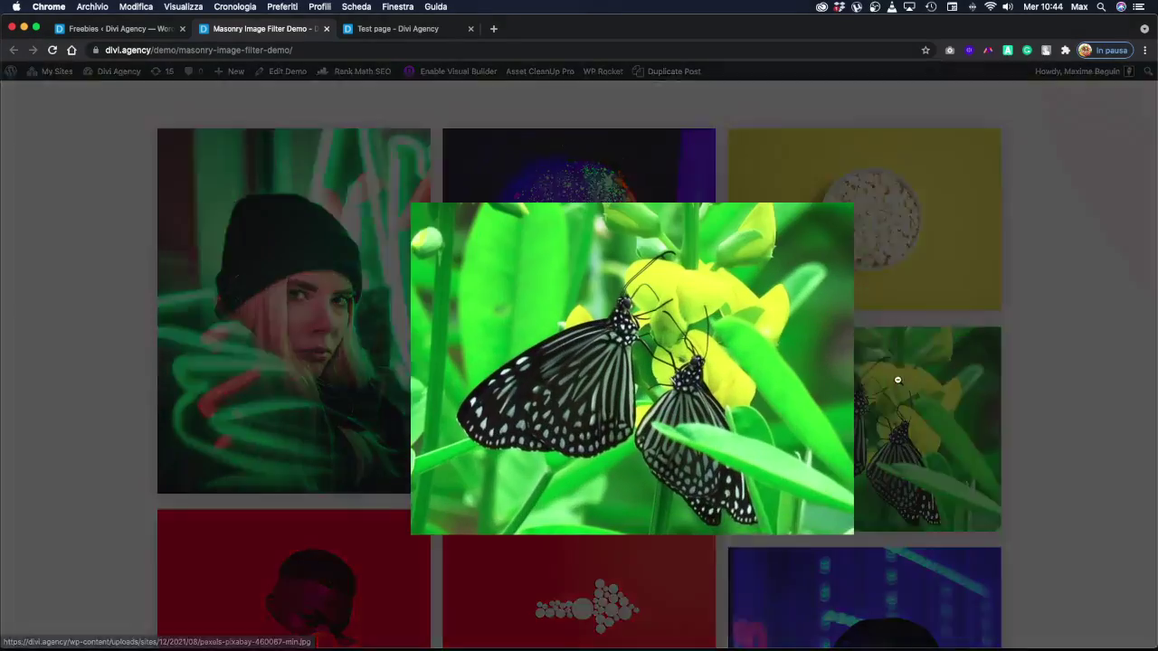
pyautogui.click(865, 336)
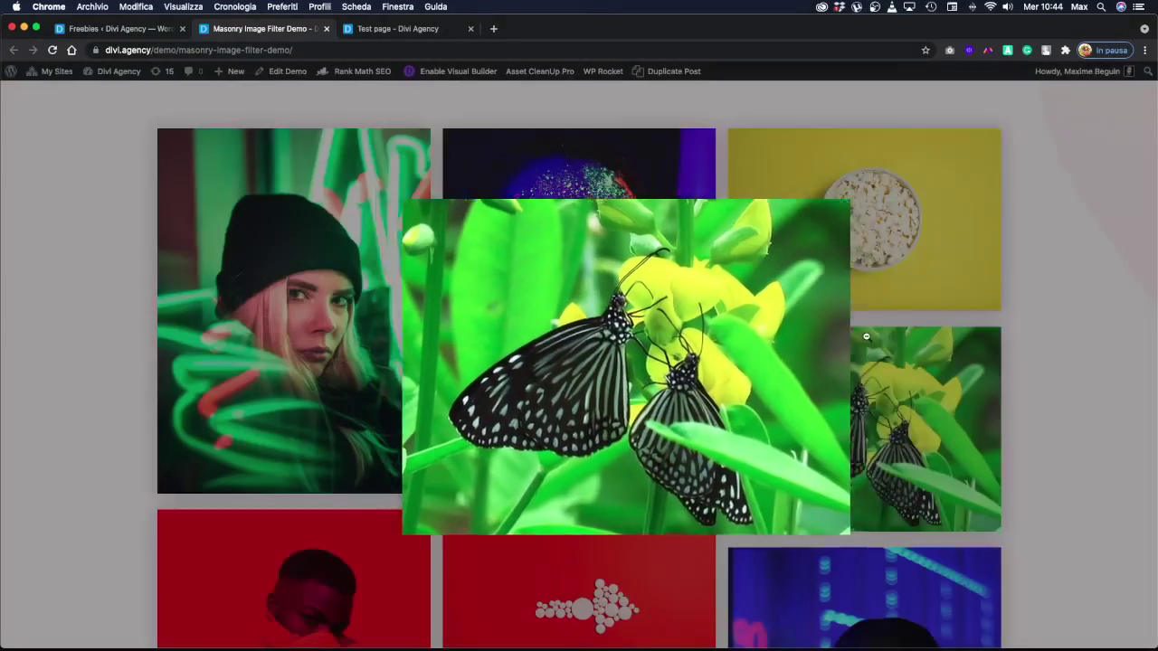
# Return to the filter buttons above the grid and cycle the images through Green, Blue, Yellow and All.
pyautogui.scroll(-5, 493, 272)
pyautogui.scroll(5, 493, 272)
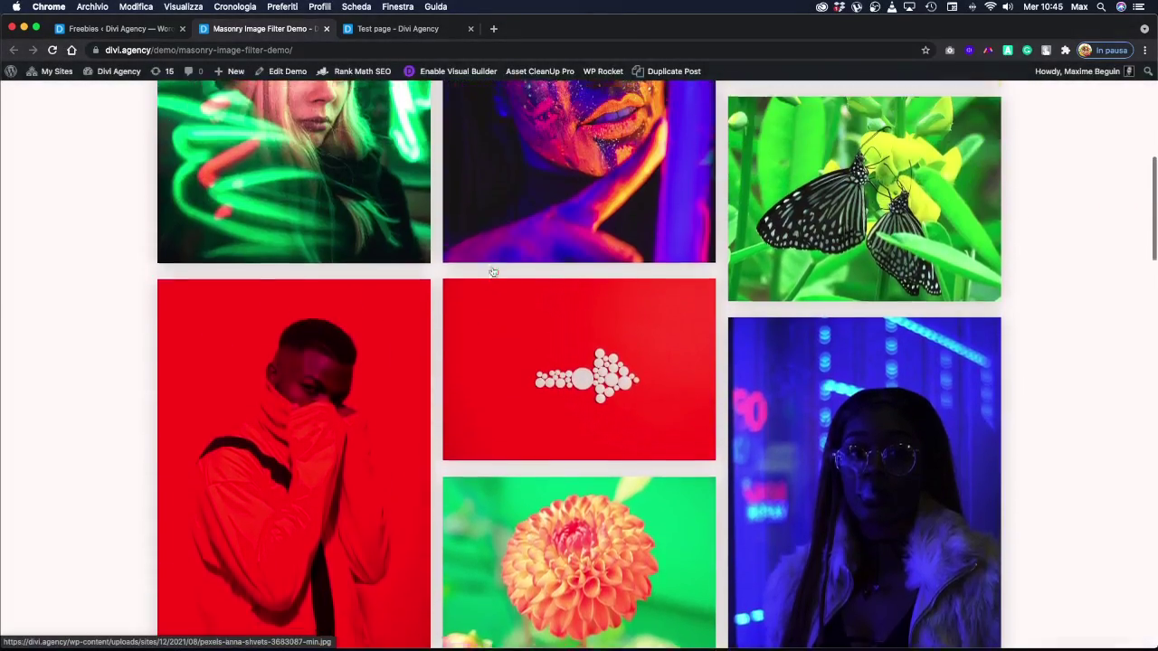
pyautogui.click(525, 327)
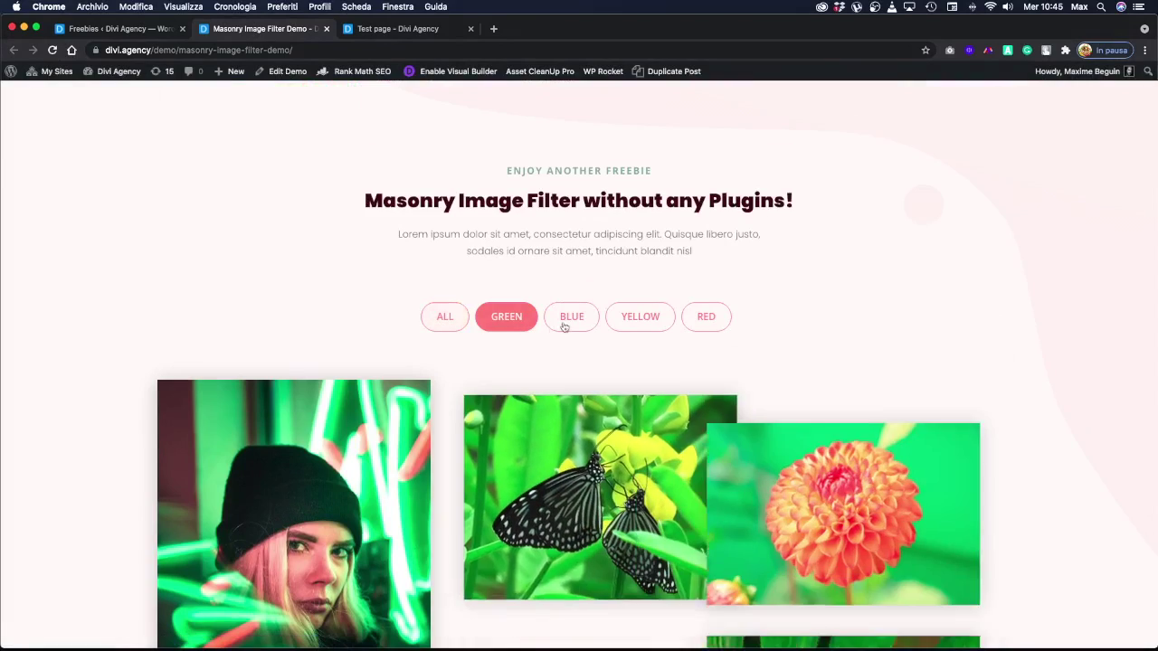
pyautogui.click(572, 317)
pyautogui.click(642, 318)
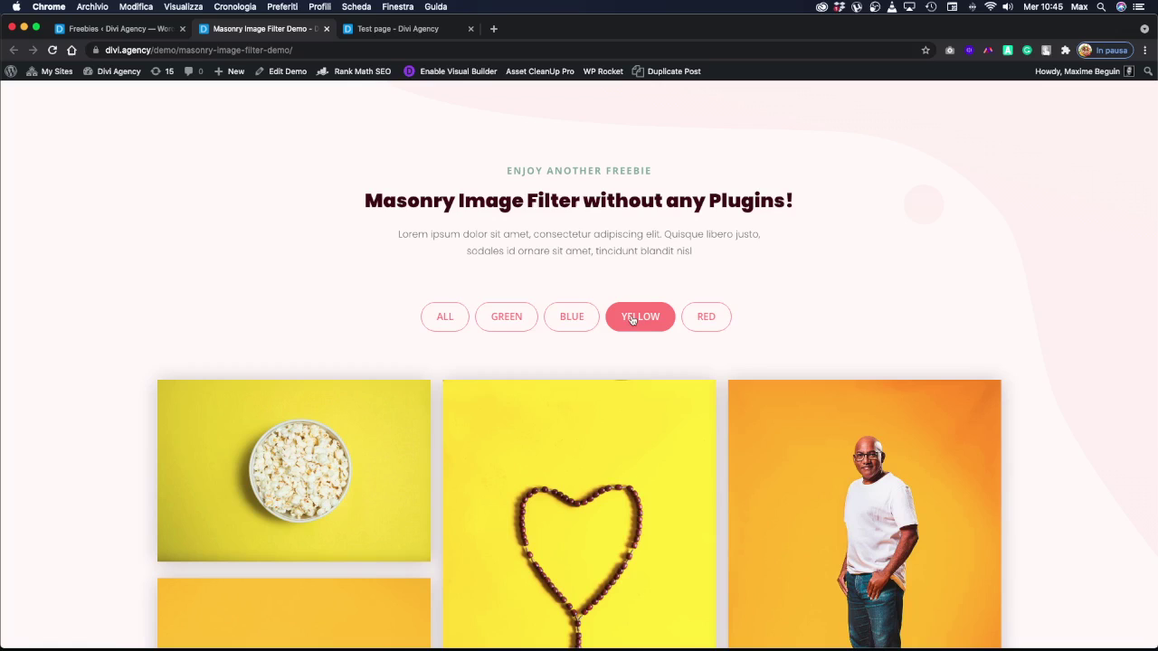
pyautogui.click(445, 316)
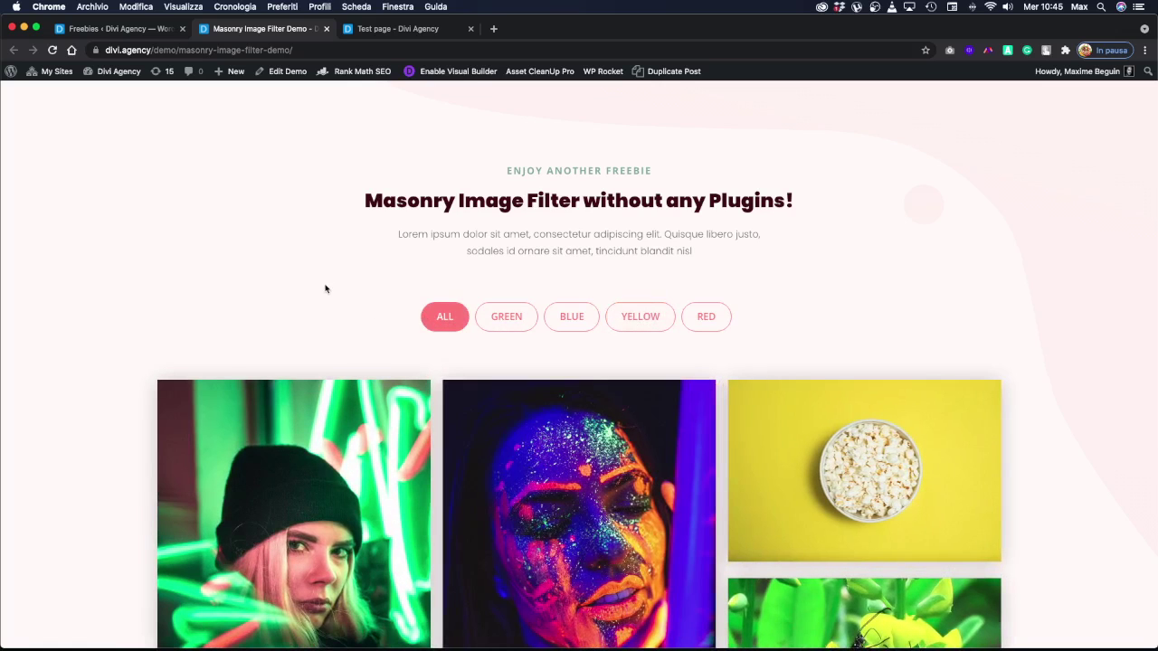
pyautogui.scroll(-3, 325, 288)
pyautogui.scroll(4, 325, 289)
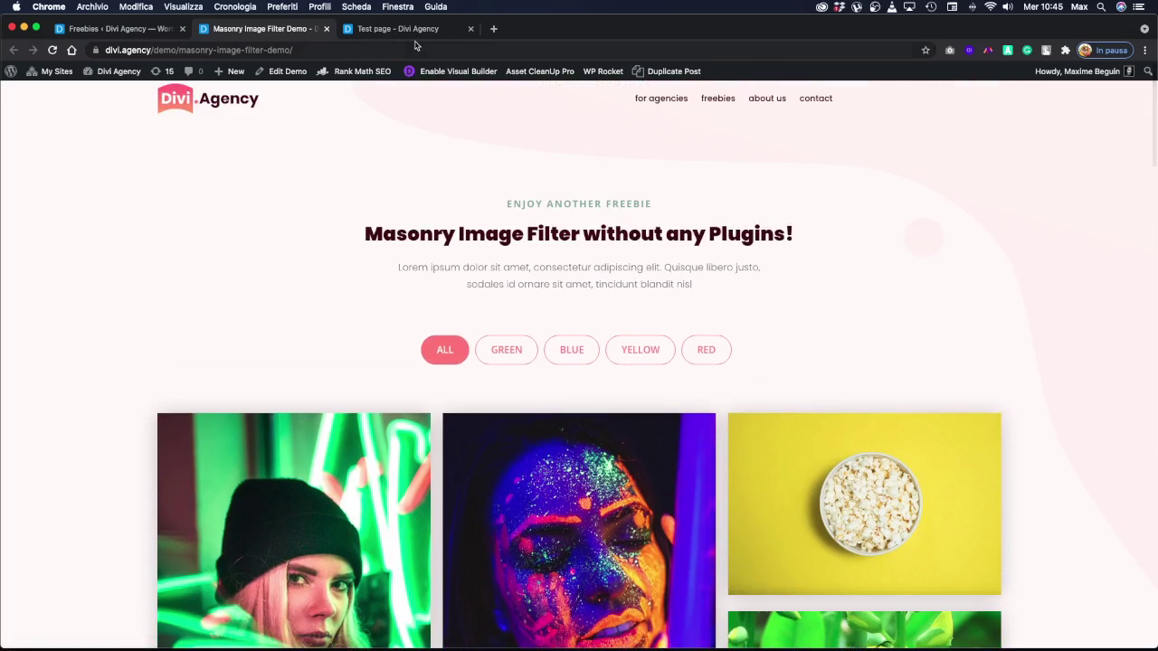
# Switch to the test page and look over its placeholder headline and image sections down to the footer.
pyautogui.click(413, 30)
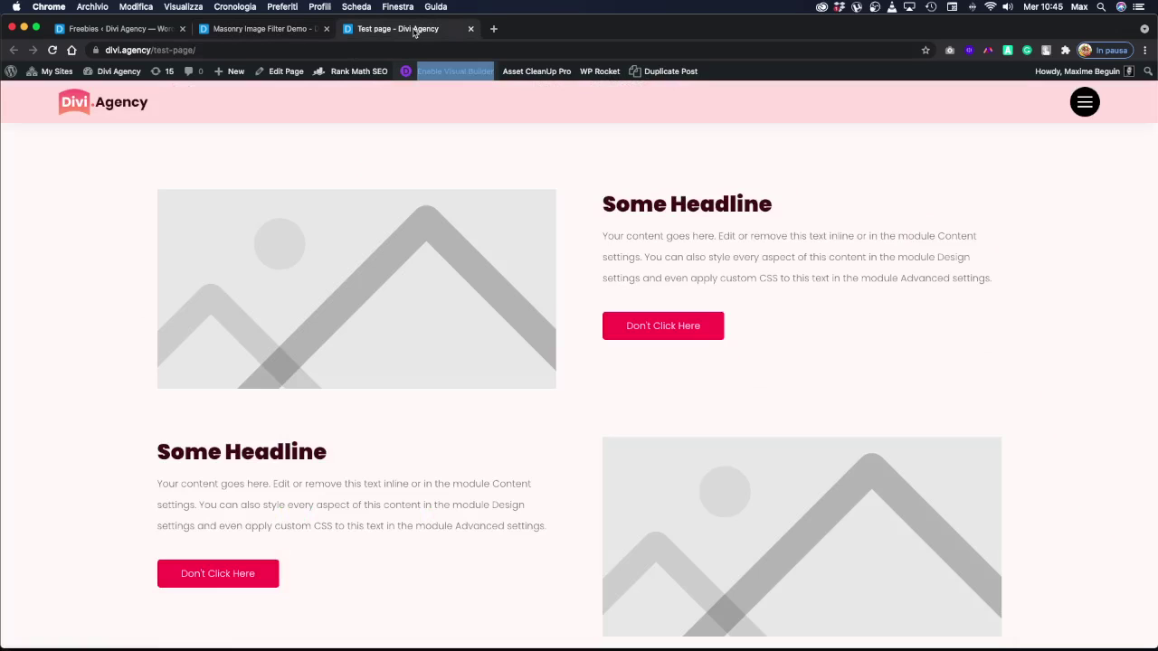
pyautogui.scroll(-15, 596, 210)
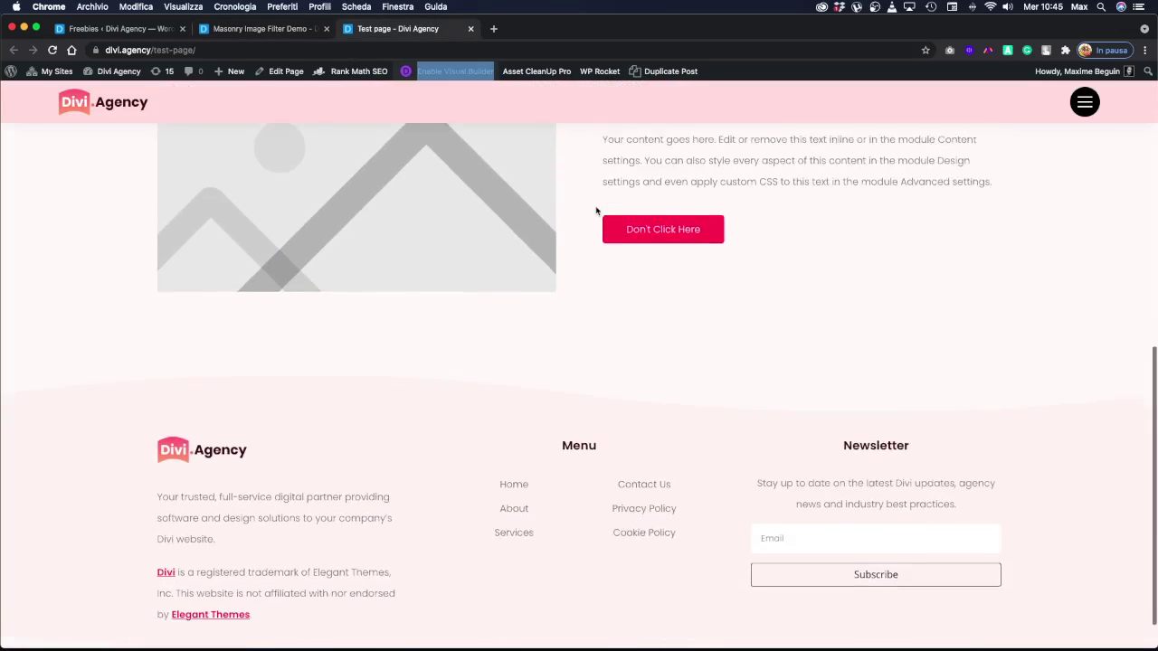
pyautogui.scroll(10, 585, 221)
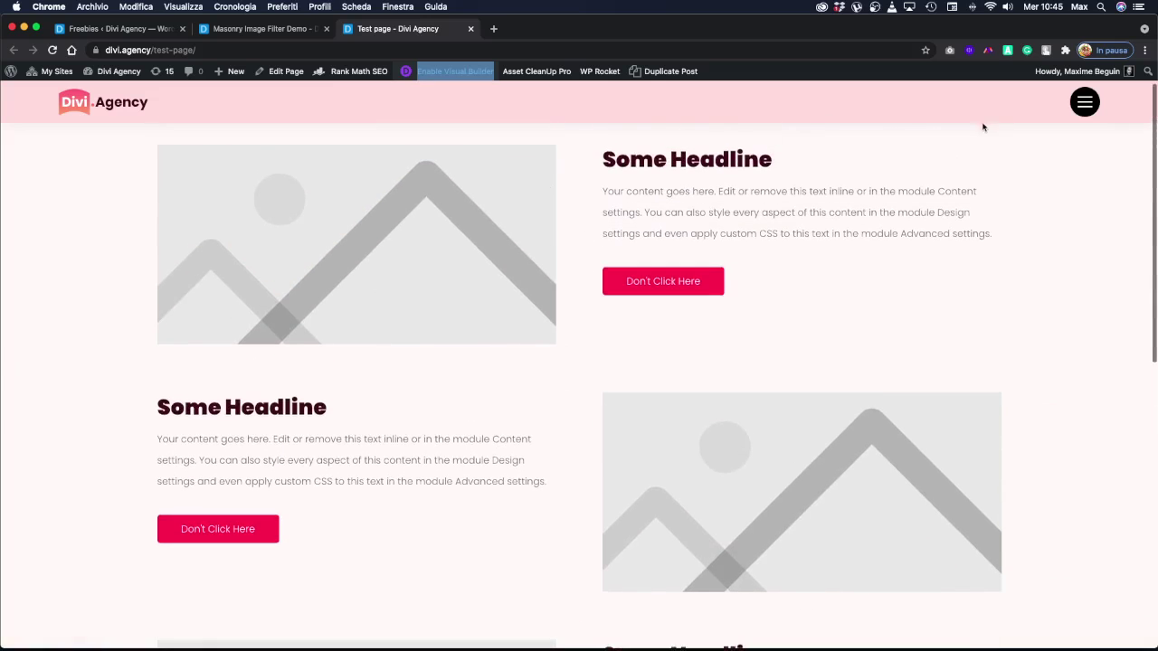
pyautogui.scroll(2, 1100, 210)
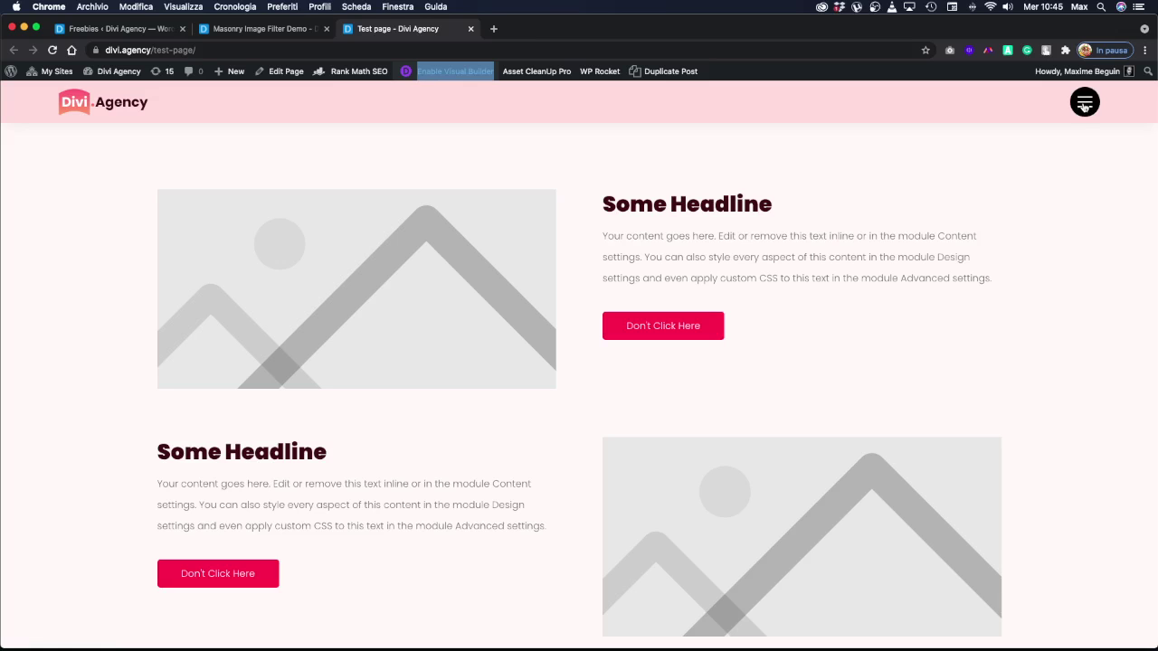
# Open the test page's fullscreen navigation menu from the header and close it again.
pyautogui.click(1084, 103)
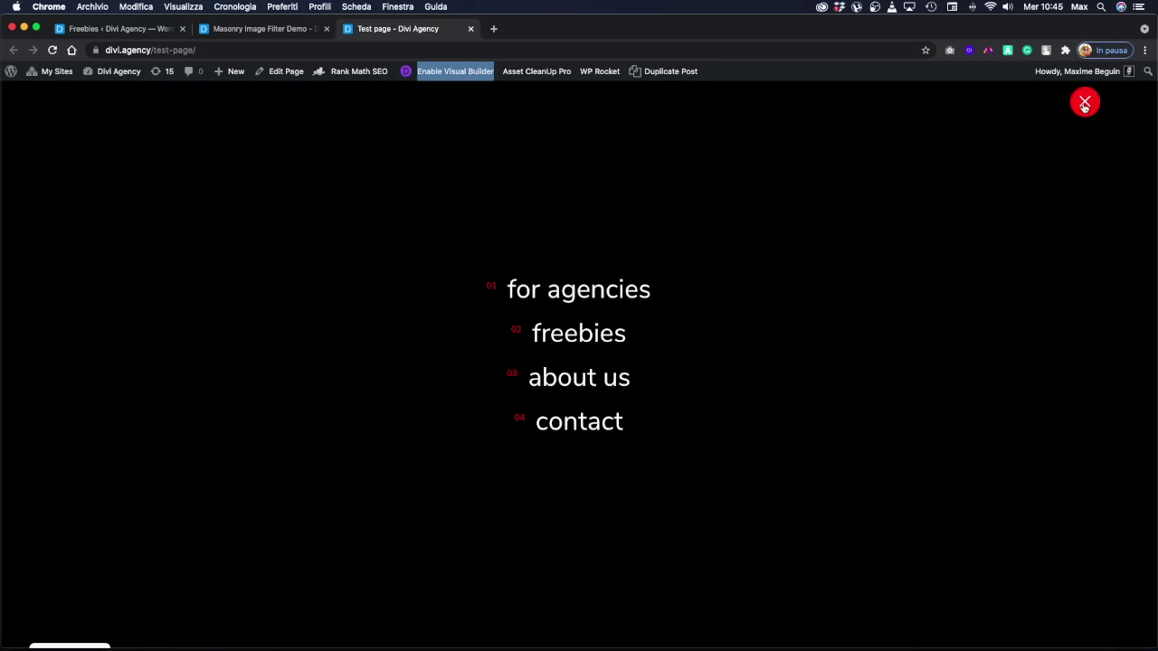
pyautogui.click(1084, 105)
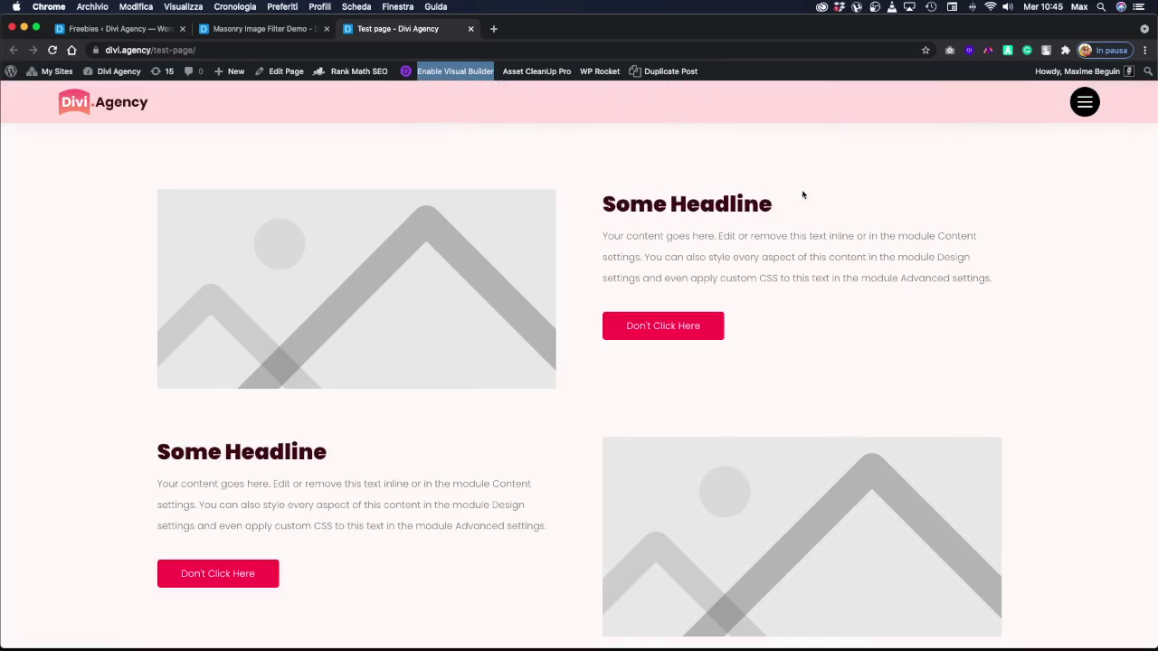
pyautogui.scroll(-1, 648, 178)
pyautogui.scroll(1, 648, 178)
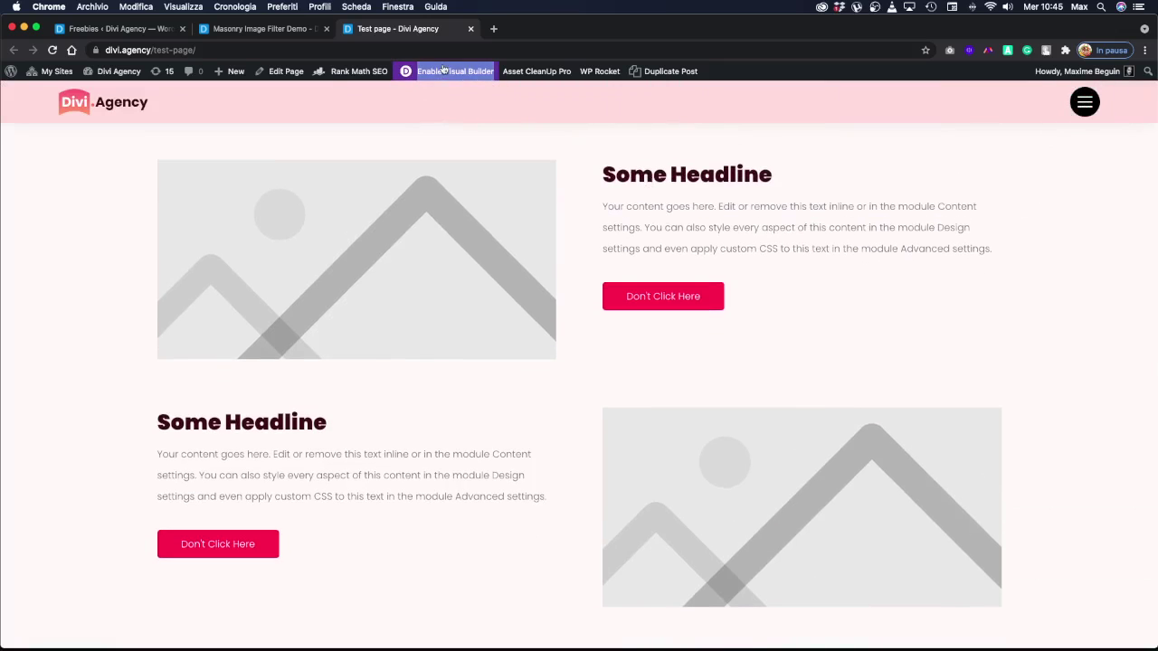
# Enable the Visual Builder on the test page while keeping the live page open in a second tab.
pyautogui.rightClick(459, 75)
pyautogui.click(458, 75)
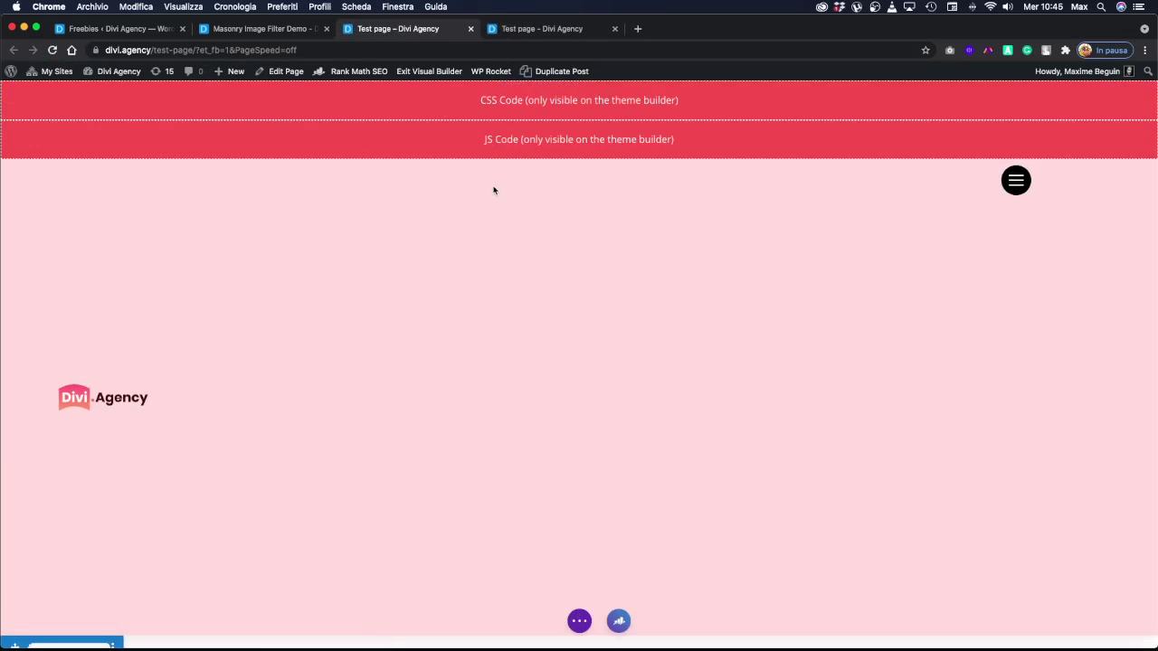
pyautogui.scroll(-15, 494, 189)
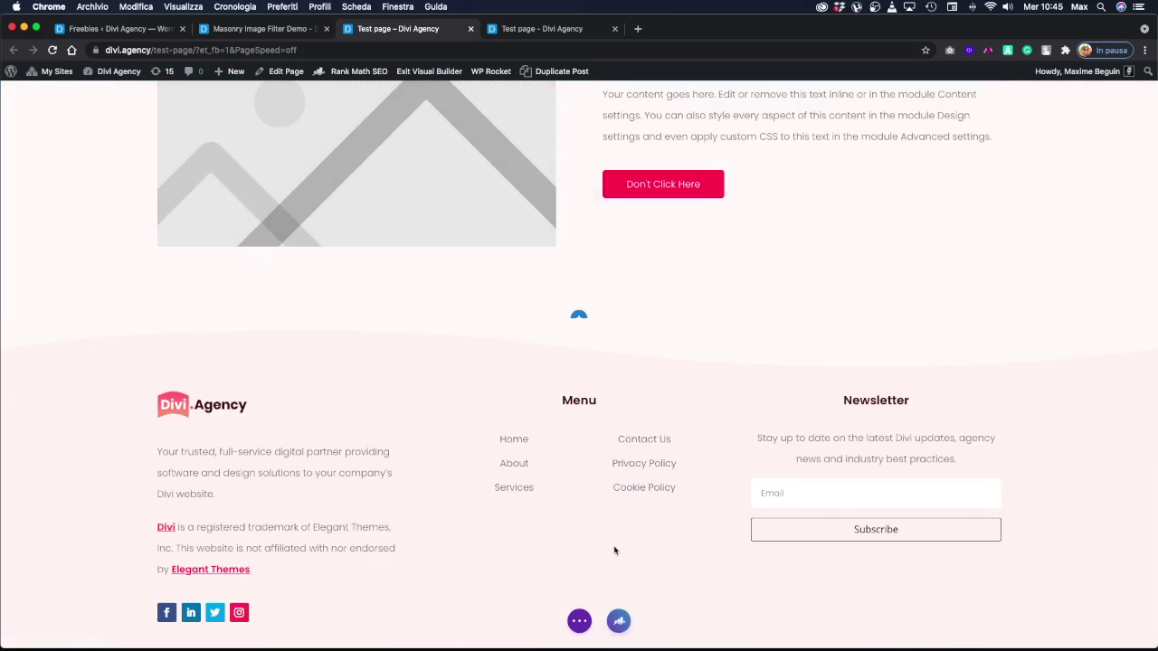
# Import the masonry_image_filter.json layout into the page with the builder's Portability import, without replacing existing content.
pyautogui.click(579, 621)
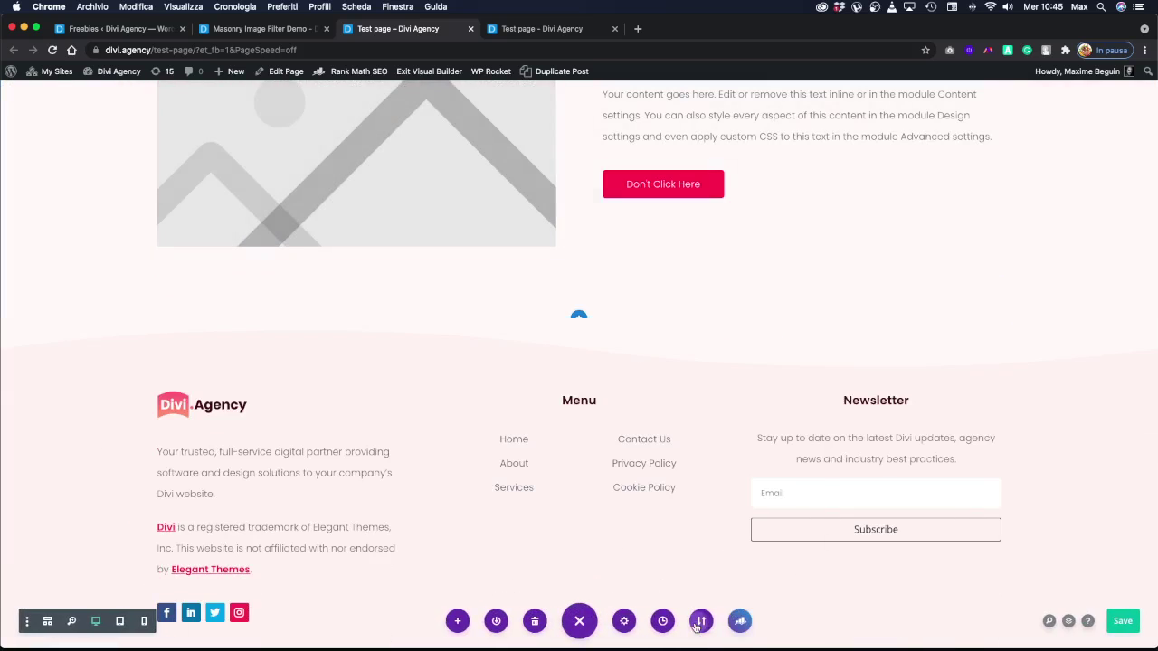
pyautogui.click(701, 620)
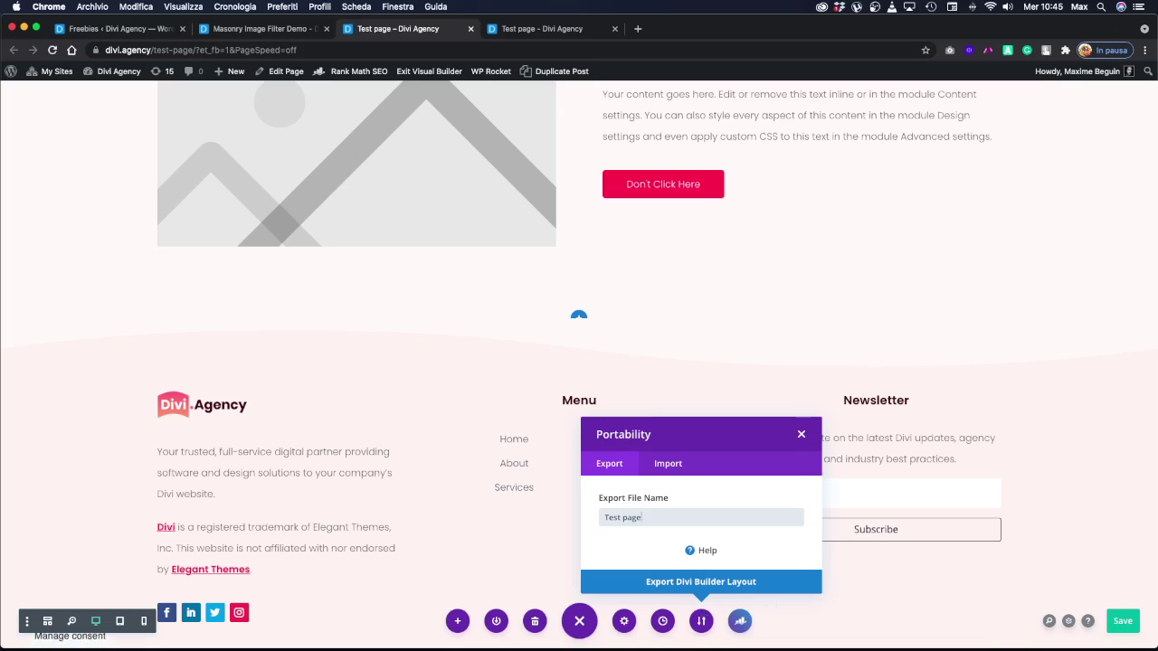
pyautogui.click(663, 466)
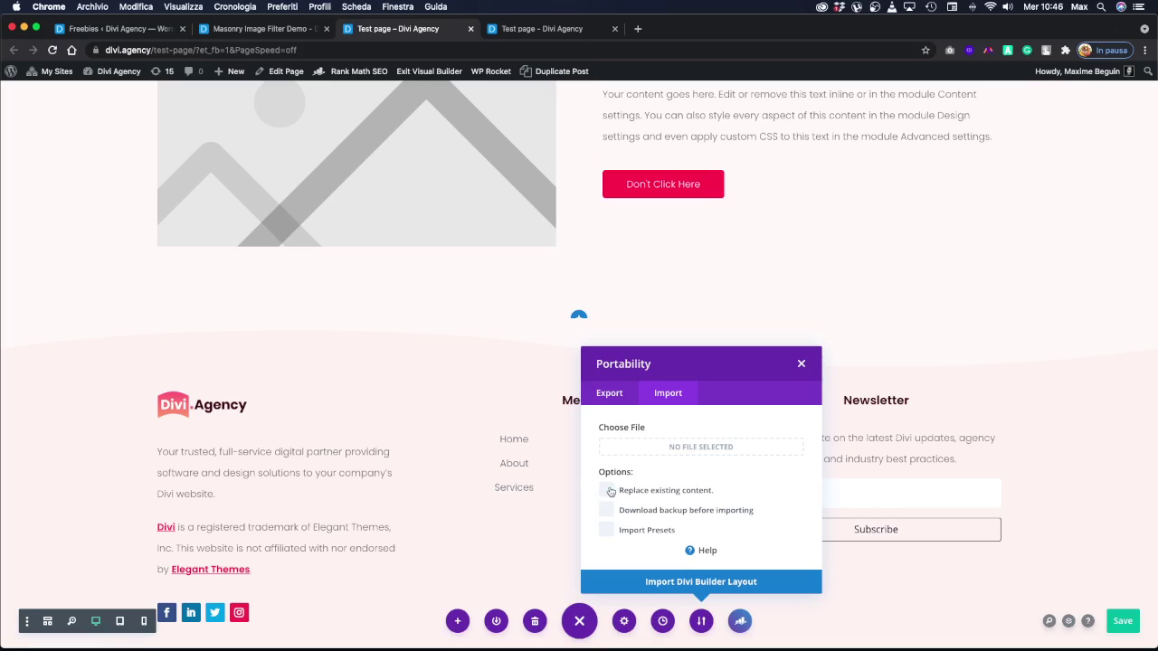
pyautogui.press('super+Tab')
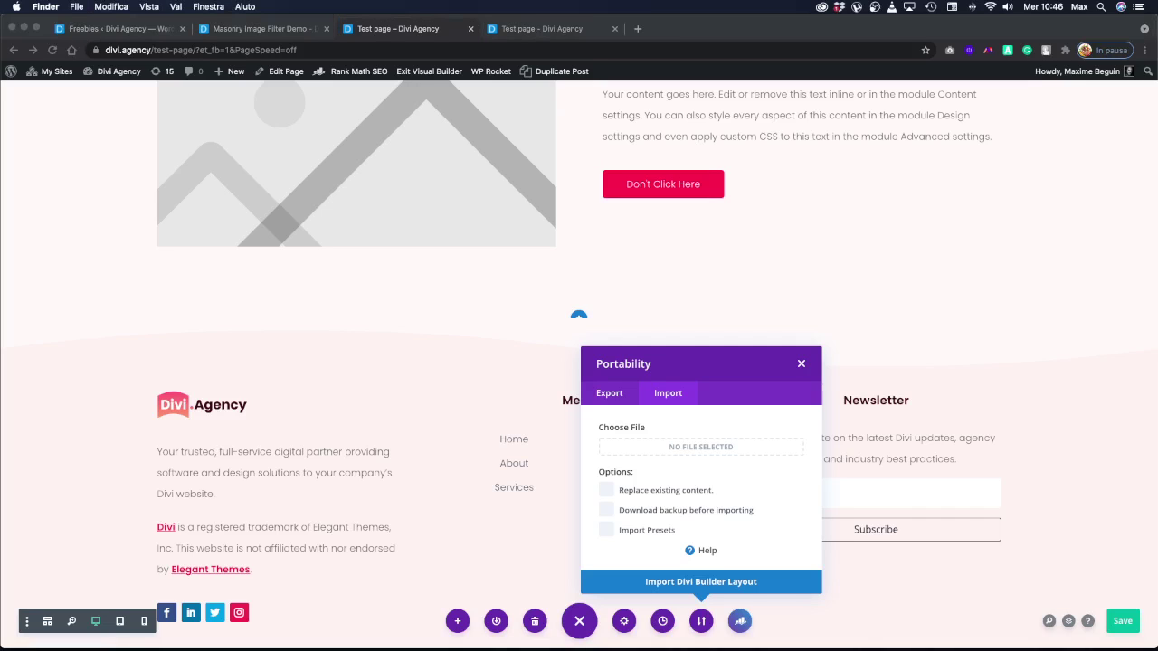
pyautogui.moveTo(0, 289); pyautogui.dragTo(651, 446)
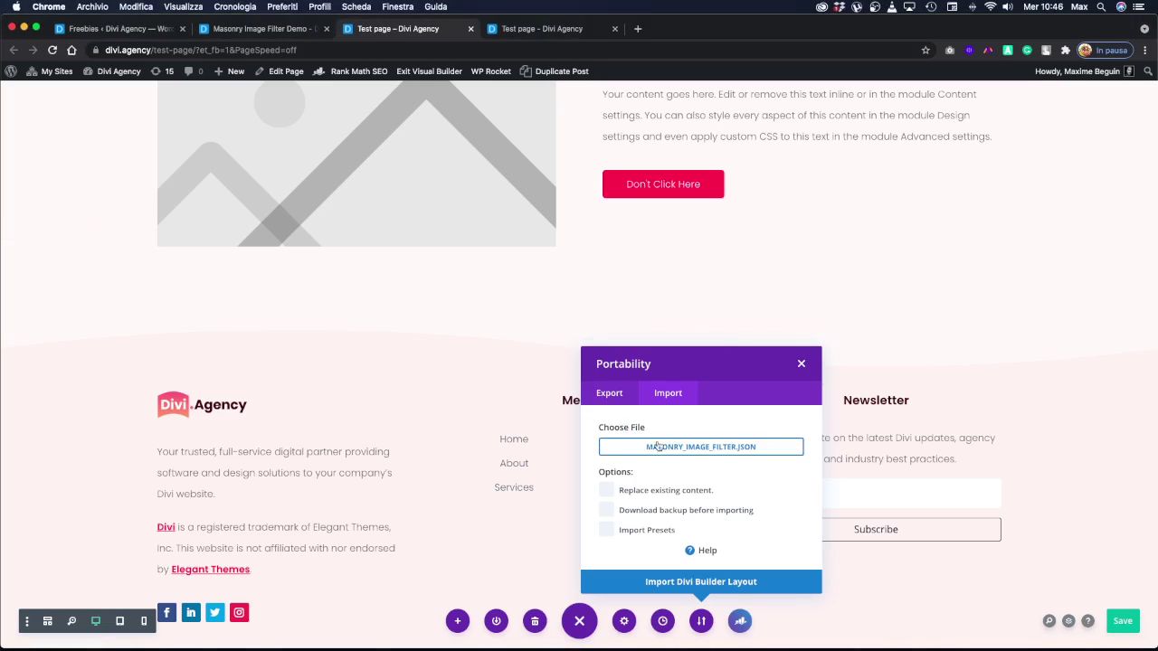
pyautogui.click(685, 582)
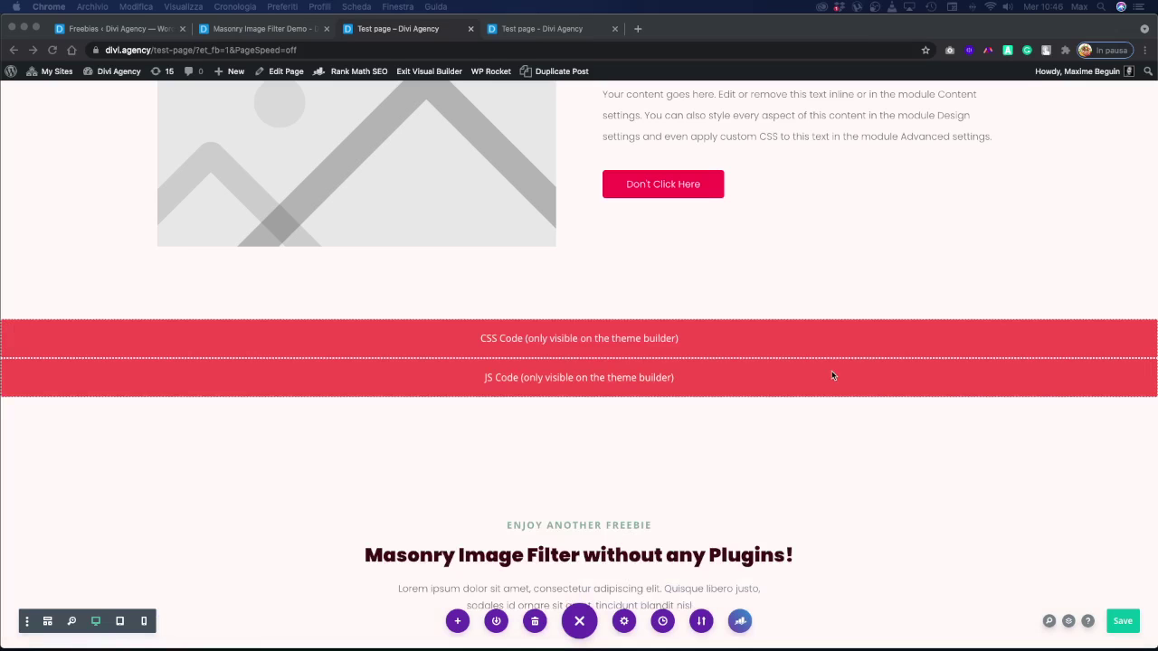
# Examine the imported masonry filter section in the builder, from its code modules and filter button through the image rows.
pyautogui.scroll(-5, 716, 341)
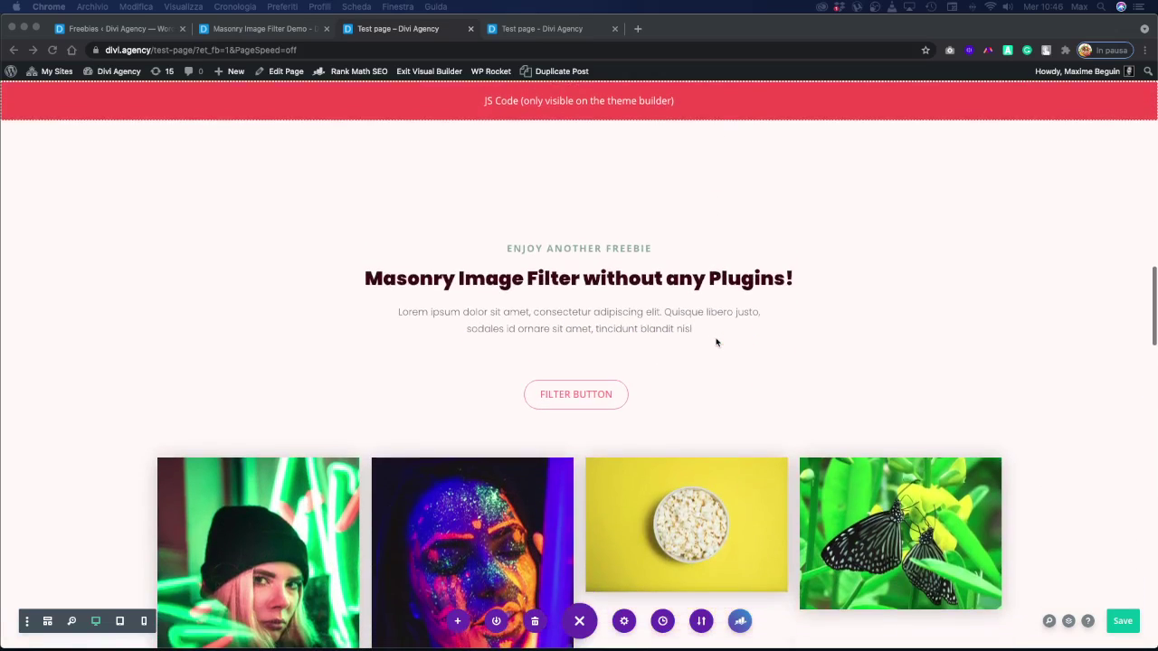
pyautogui.scroll(-12, 716, 341)
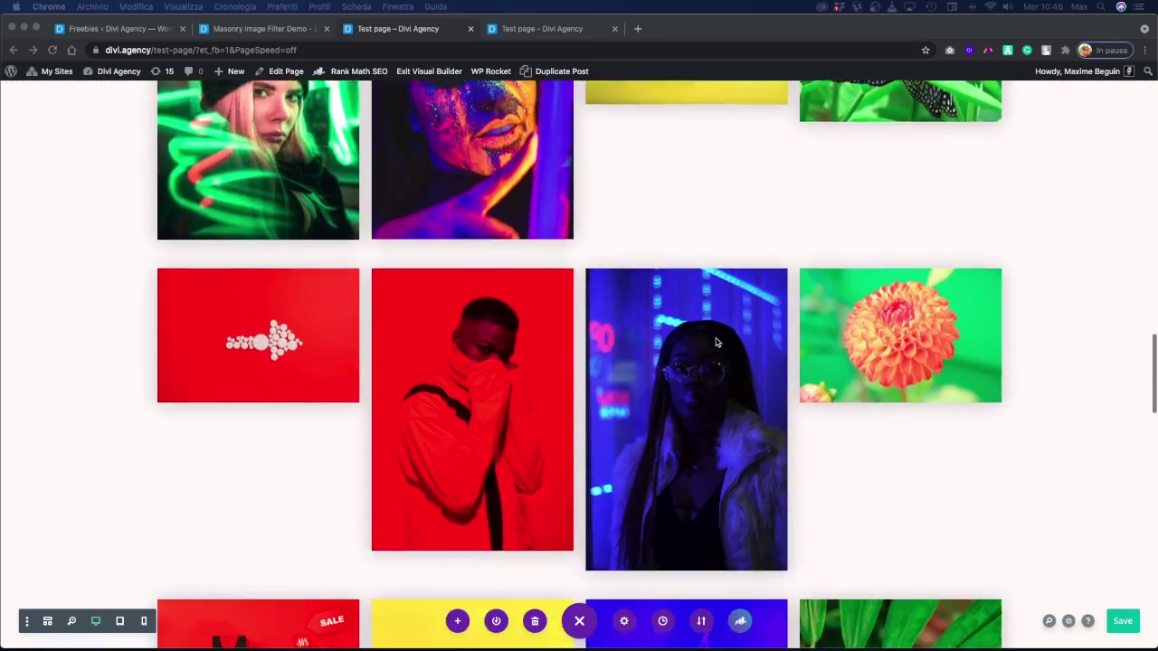
pyautogui.scroll(-8, 716, 341)
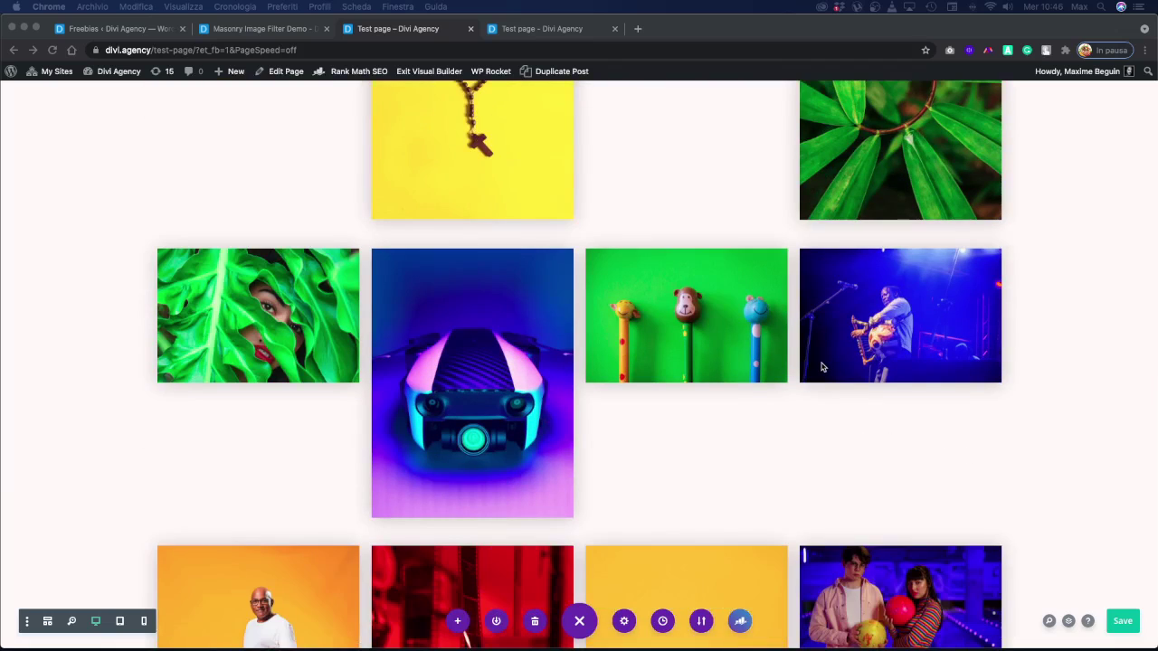
pyautogui.scroll(15, 710, 407)
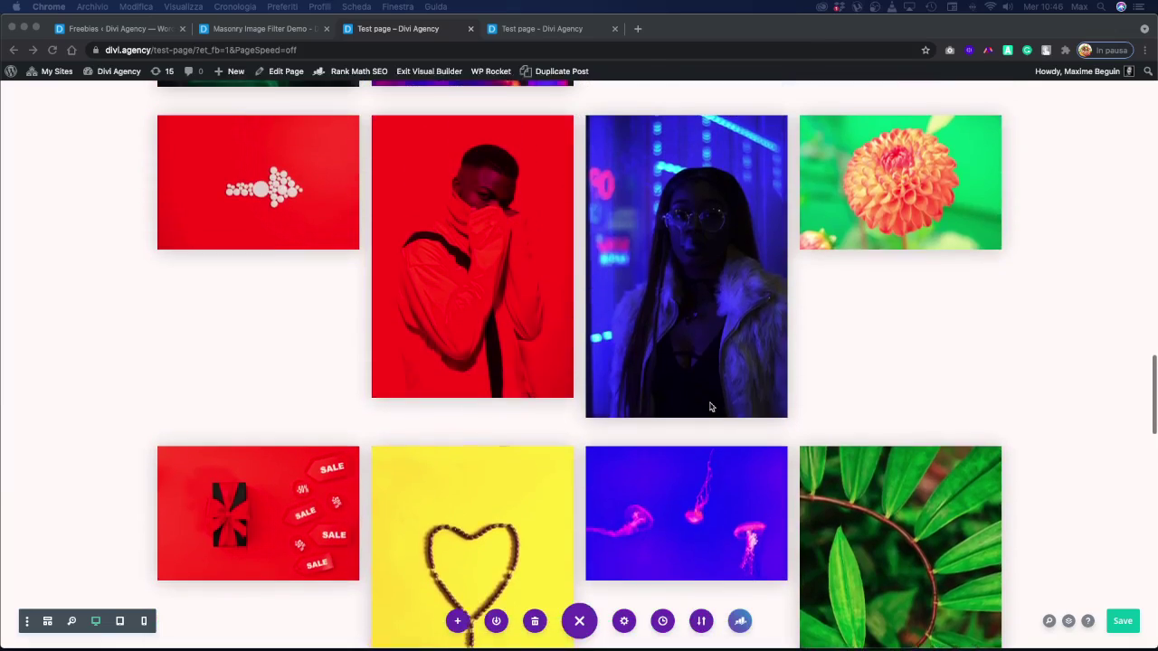
pyautogui.scroll(2, 710, 407)
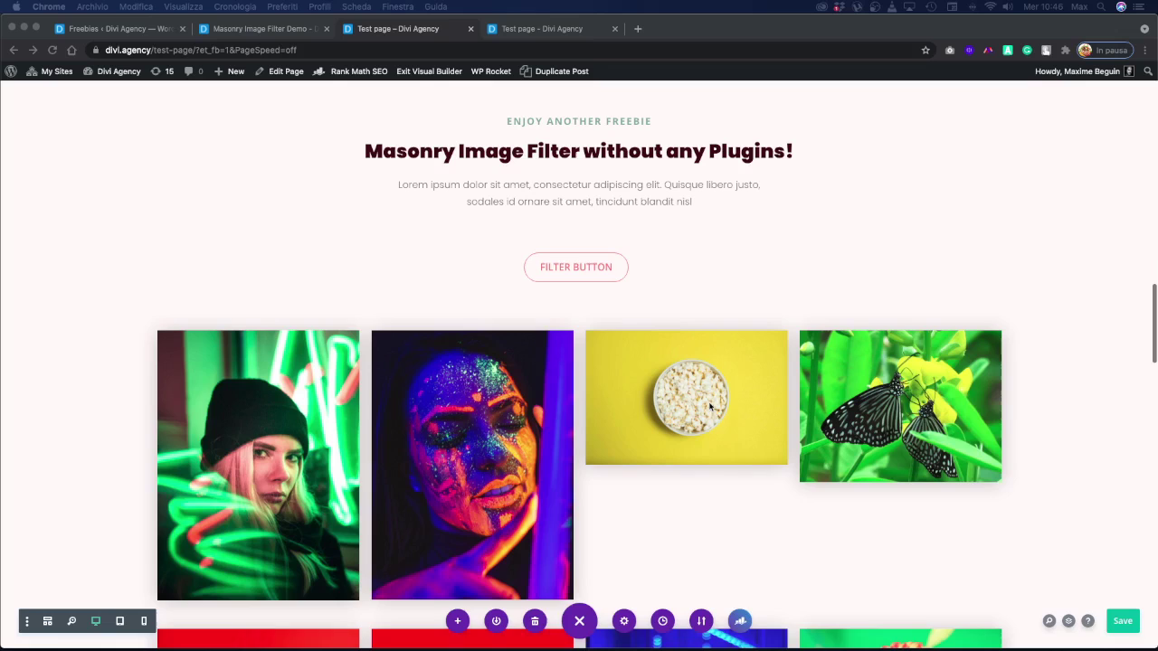
pyautogui.scroll(2, 676, 317)
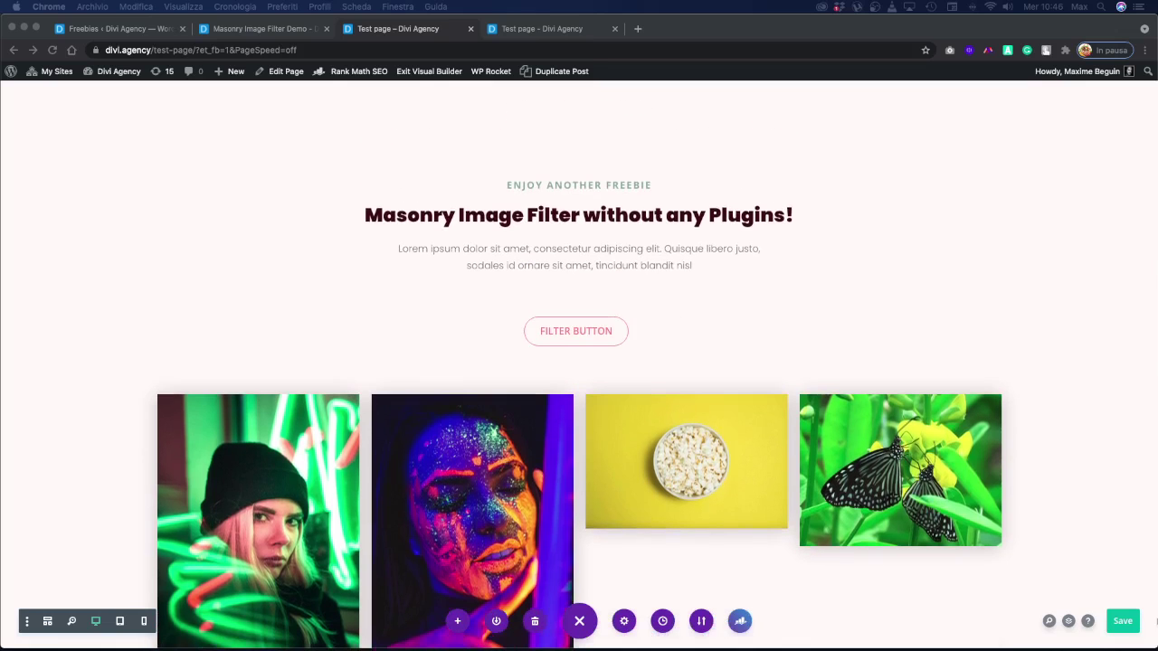
# Save the builder changes and reload the live test page in the other tab.
pyautogui.click(1123, 623)
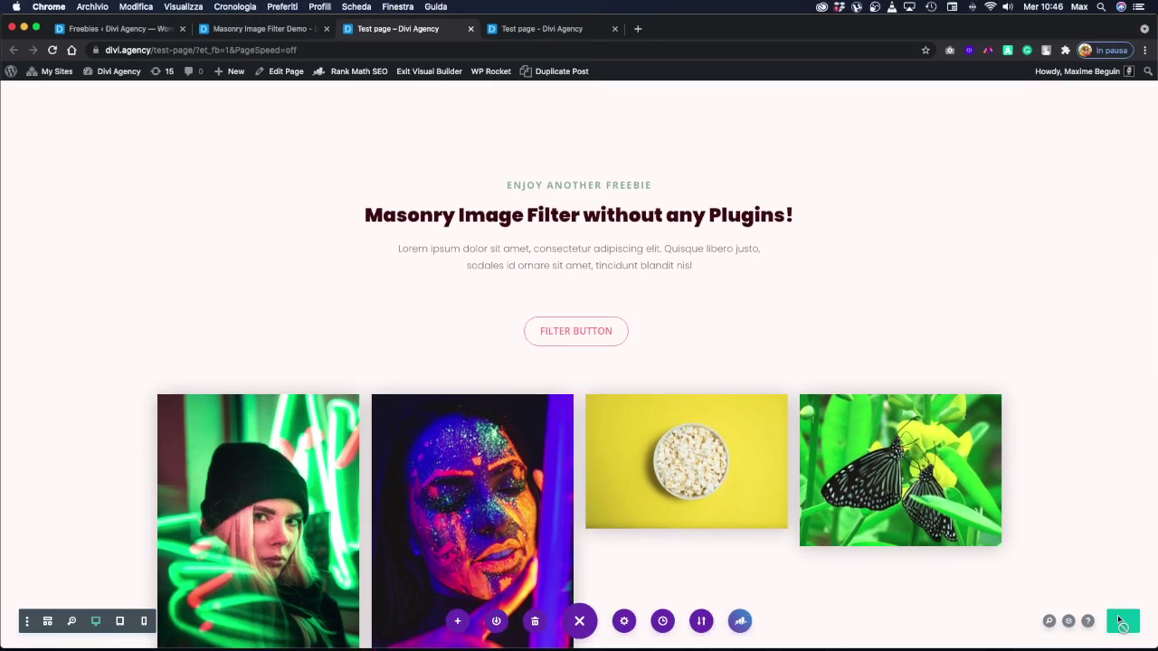
pyautogui.click(1120, 622)
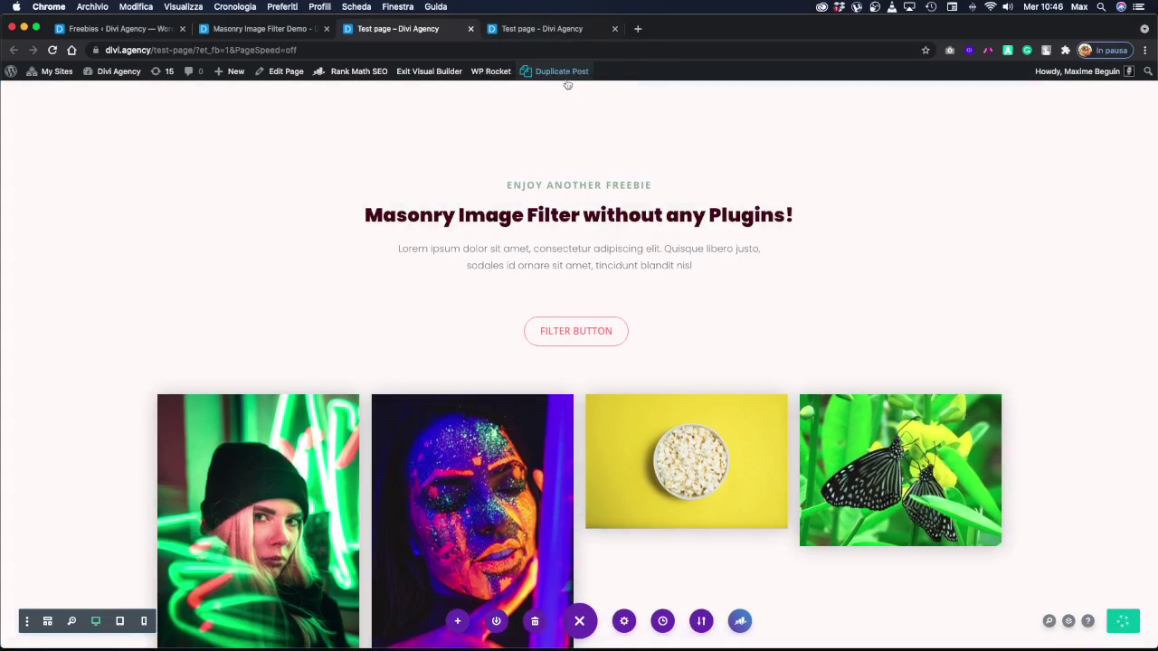
pyautogui.click(545, 30)
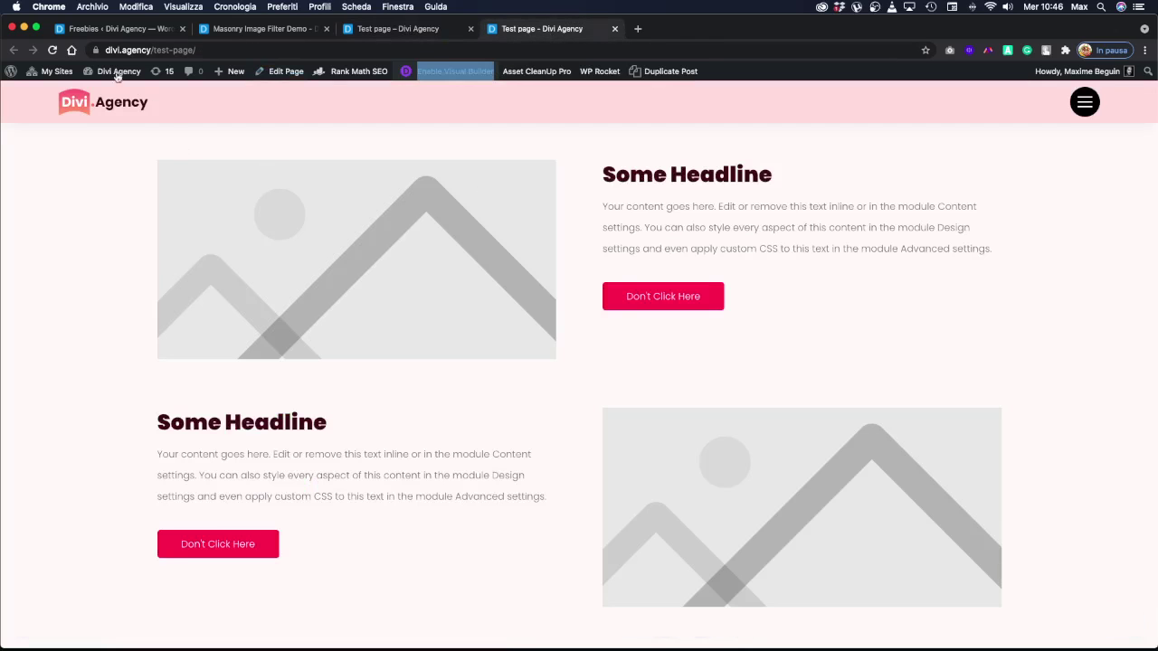
pyautogui.click(54, 53)
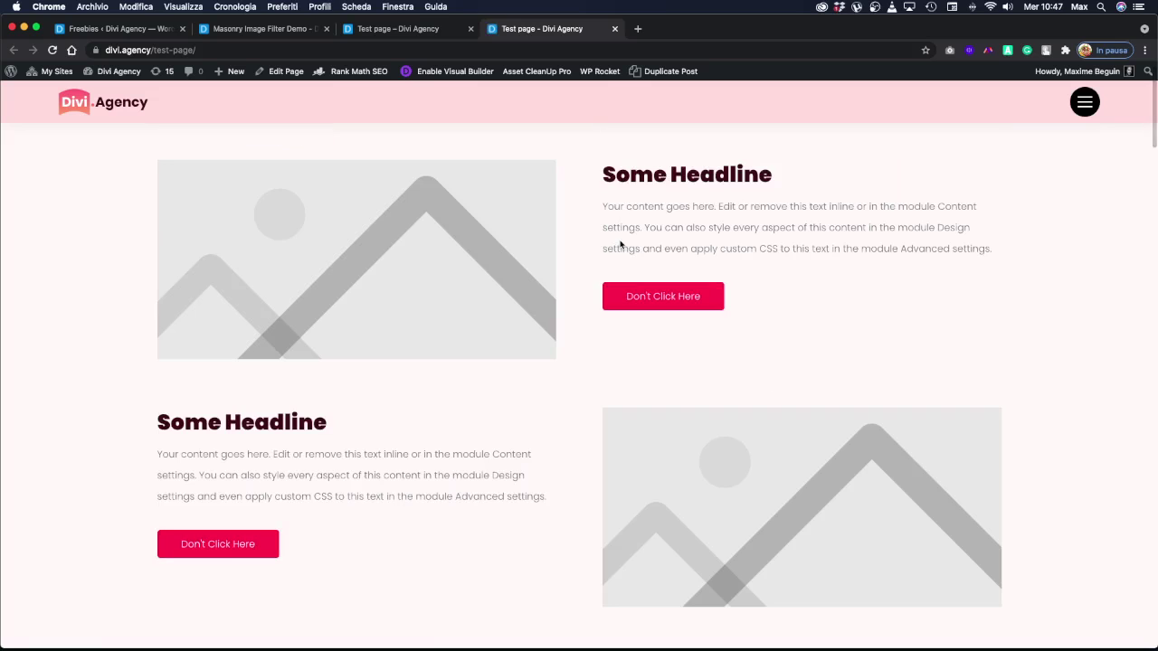
# Open and close the live page's fullscreen menu, and inspect the imported gallery's masonry layout below the headline sections.
pyautogui.click(1084, 103)
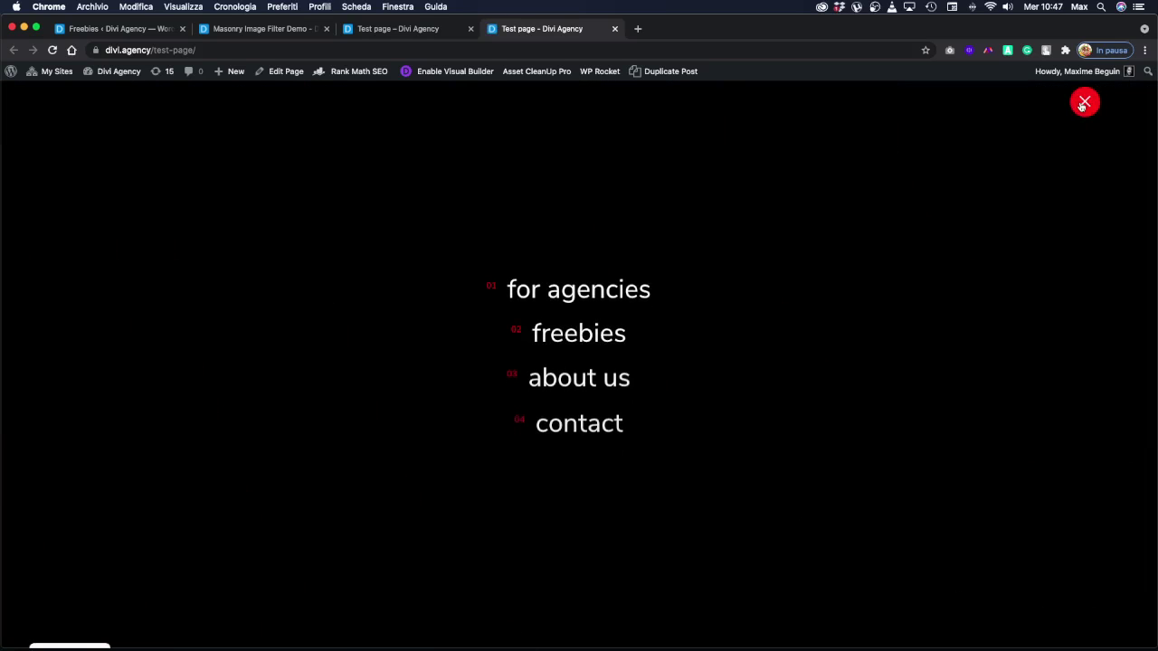
pyautogui.click(1085, 103)
pyautogui.scroll(-10, 702, 302)
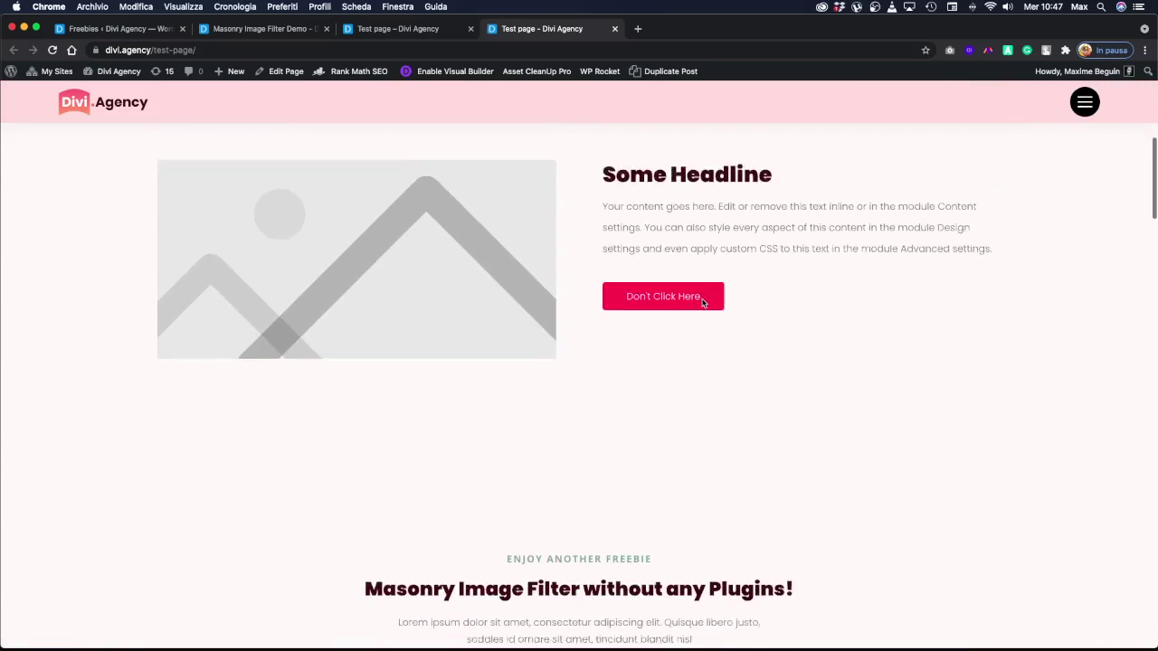
pyautogui.scroll(-6, 702, 302)
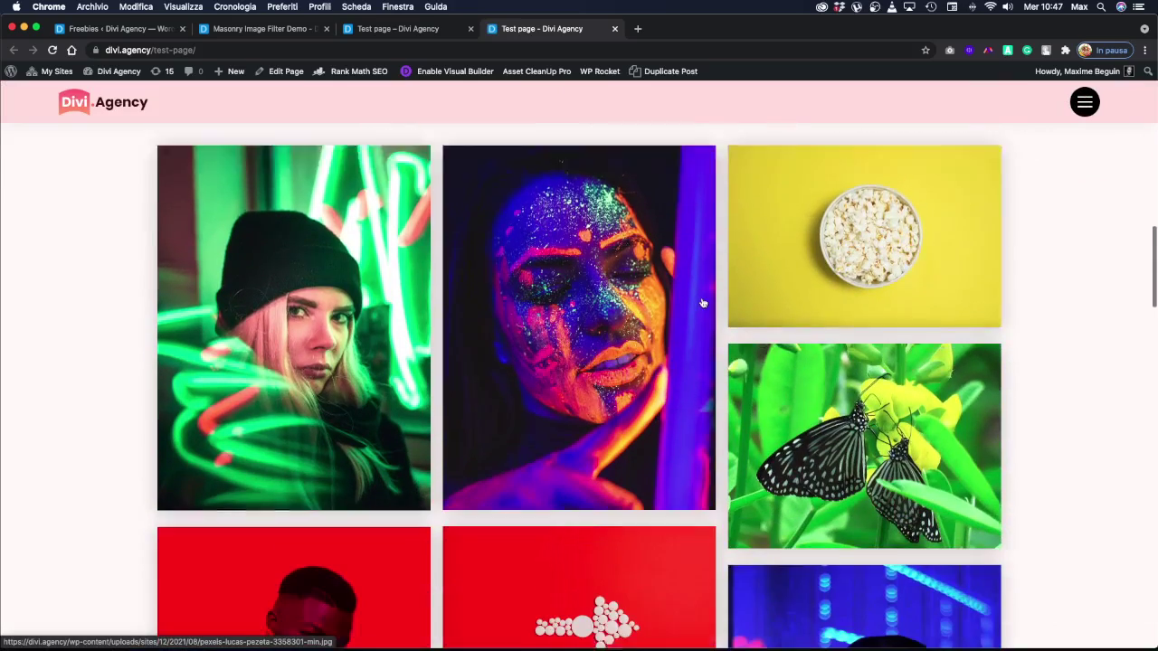
pyautogui.scroll(-3, 701, 303)
pyautogui.scroll(10, 701, 303)
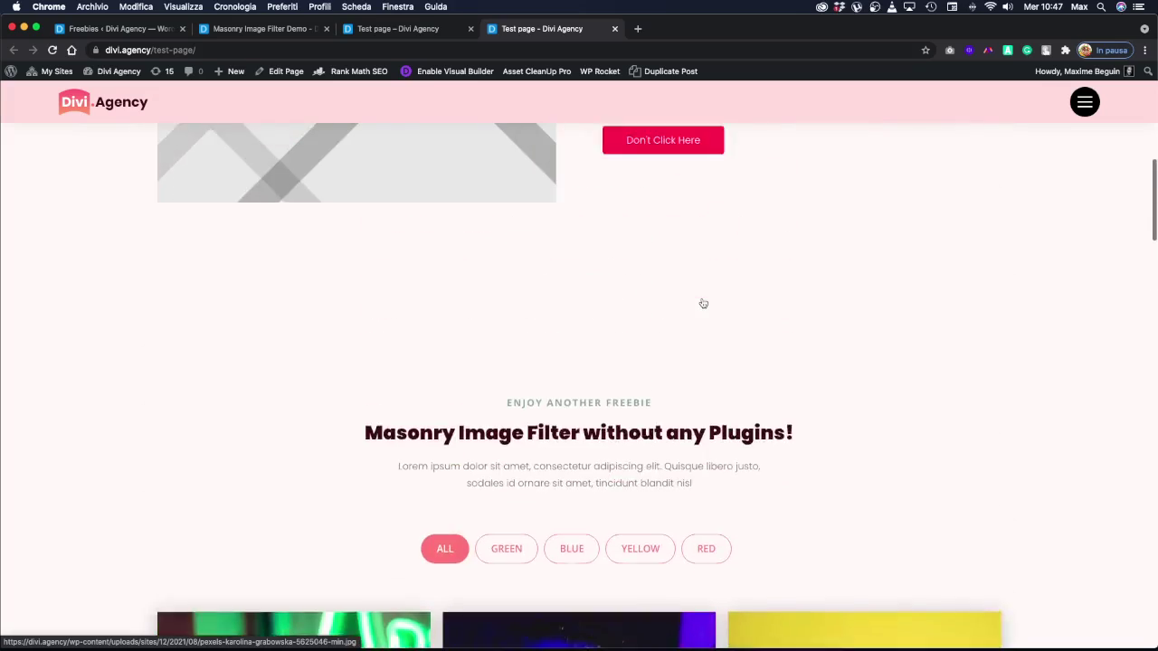
pyautogui.scroll(-2, 701, 302)
pyautogui.scroll(-2, 509, 371)
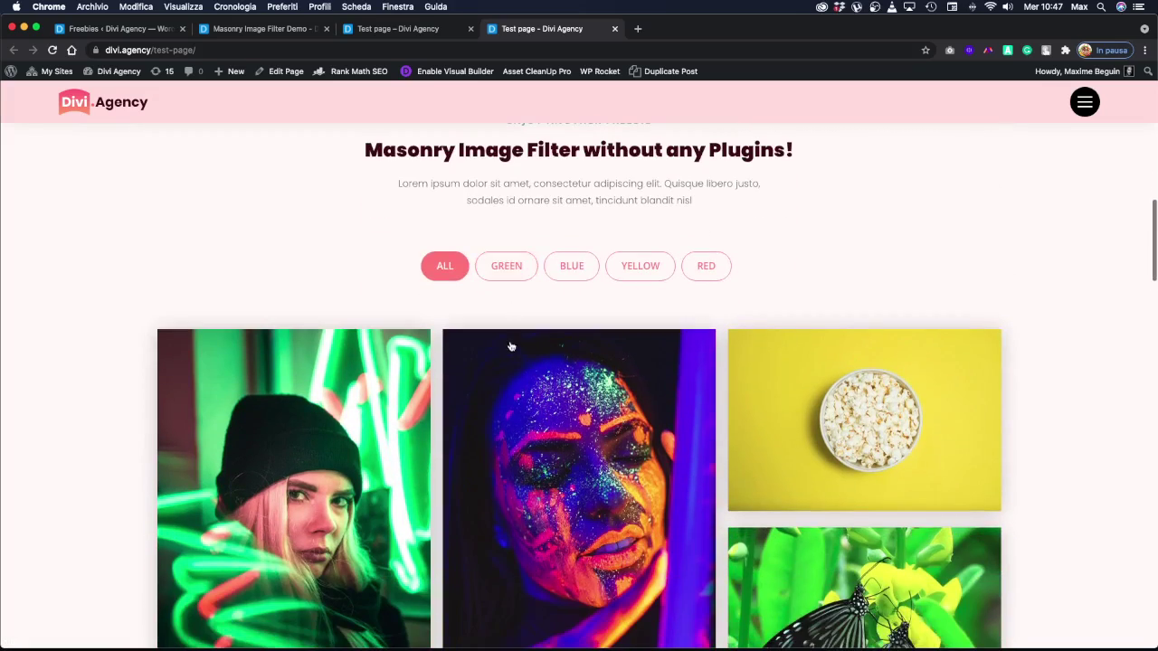
# Cycle the live gallery through the Green, Blue, Yellow, Red and All filters and look over the unfiltered grid.
pyautogui.click(508, 268)
pyautogui.click(571, 266)
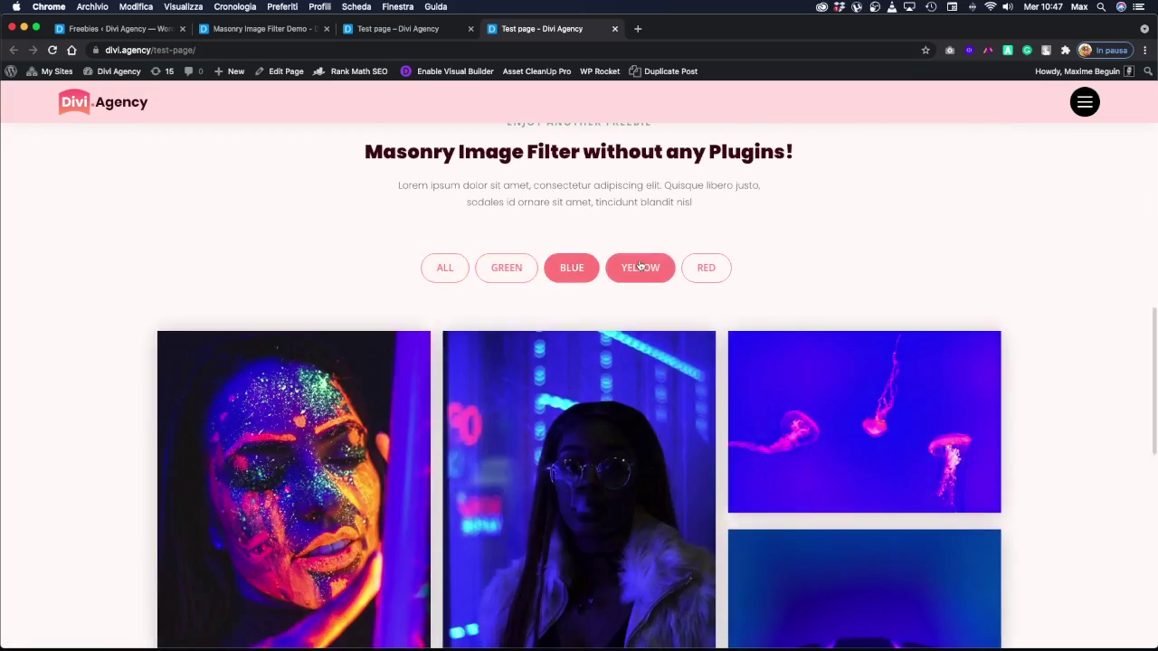
pyautogui.click(639, 267)
pyautogui.click(706, 267)
pyautogui.click(444, 267)
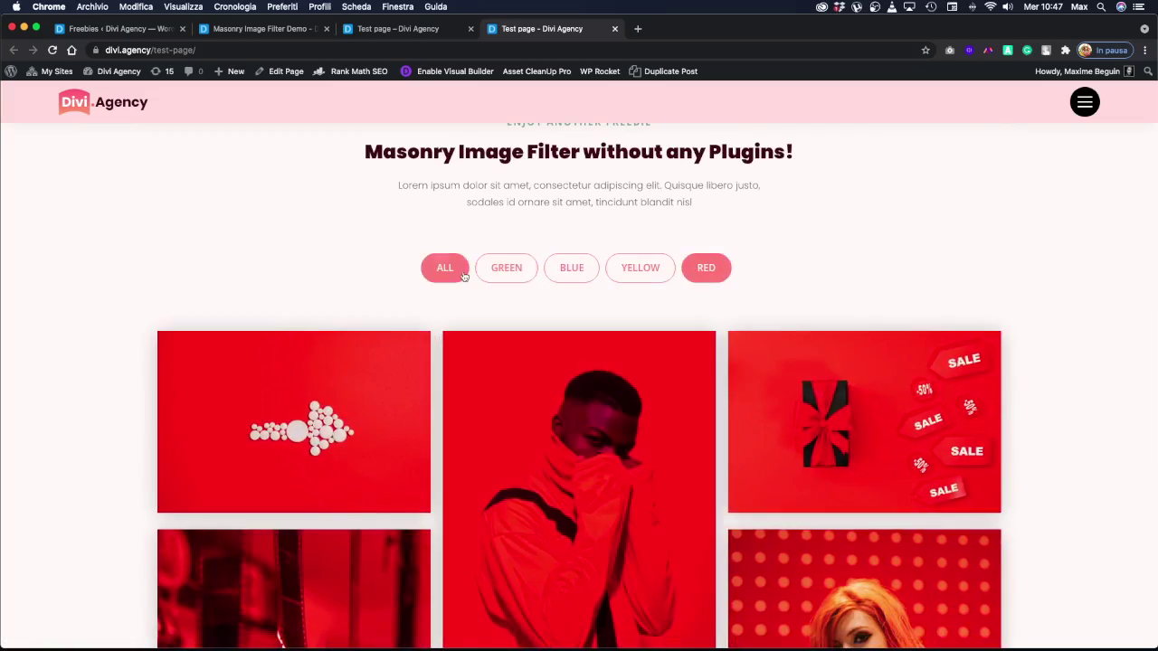
pyautogui.scroll(-5, 537, 276)
pyautogui.scroll(5, 538, 276)
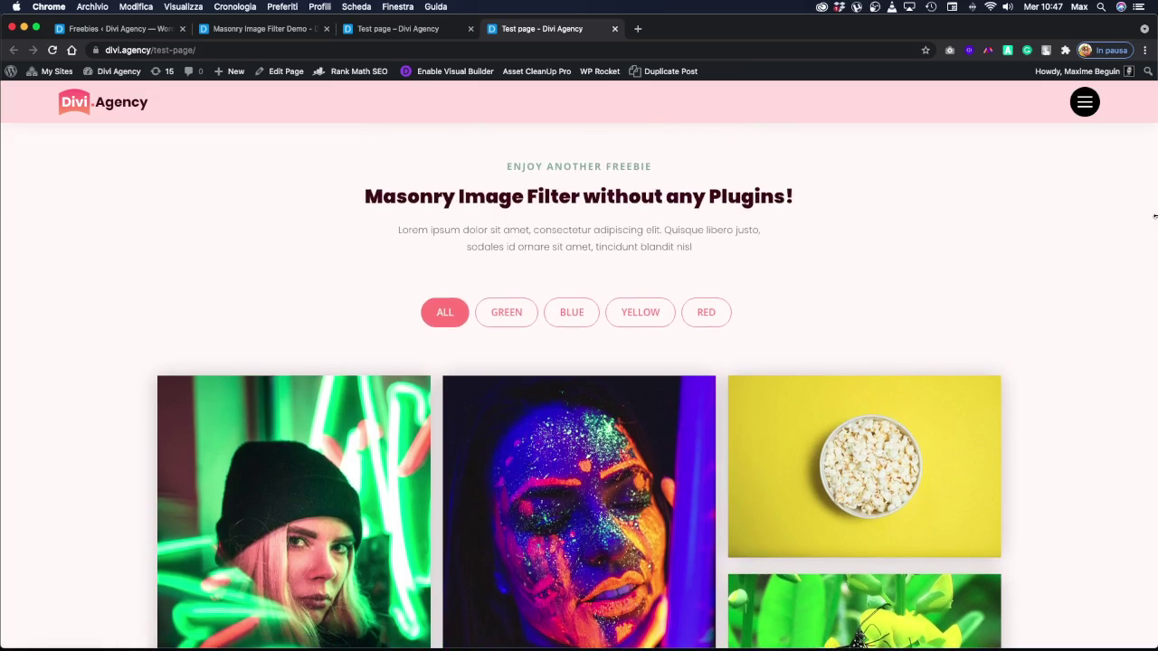
# Narrow the browser window to about half the screen width and check the gallery's responsive layout.
pyautogui.moveTo(1151, 217); pyautogui.dragTo(539, 240)
pyautogui.scroll(-5, 496, 262)
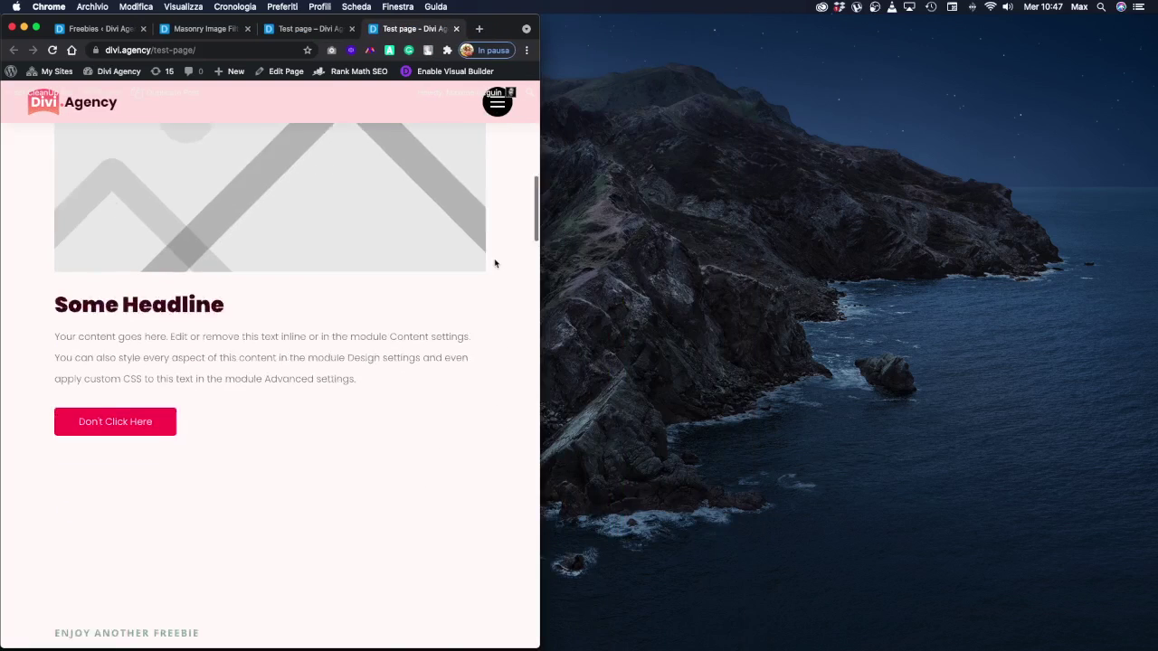
pyautogui.scroll(-3, 496, 261)
pyautogui.scroll(1, 497, 260)
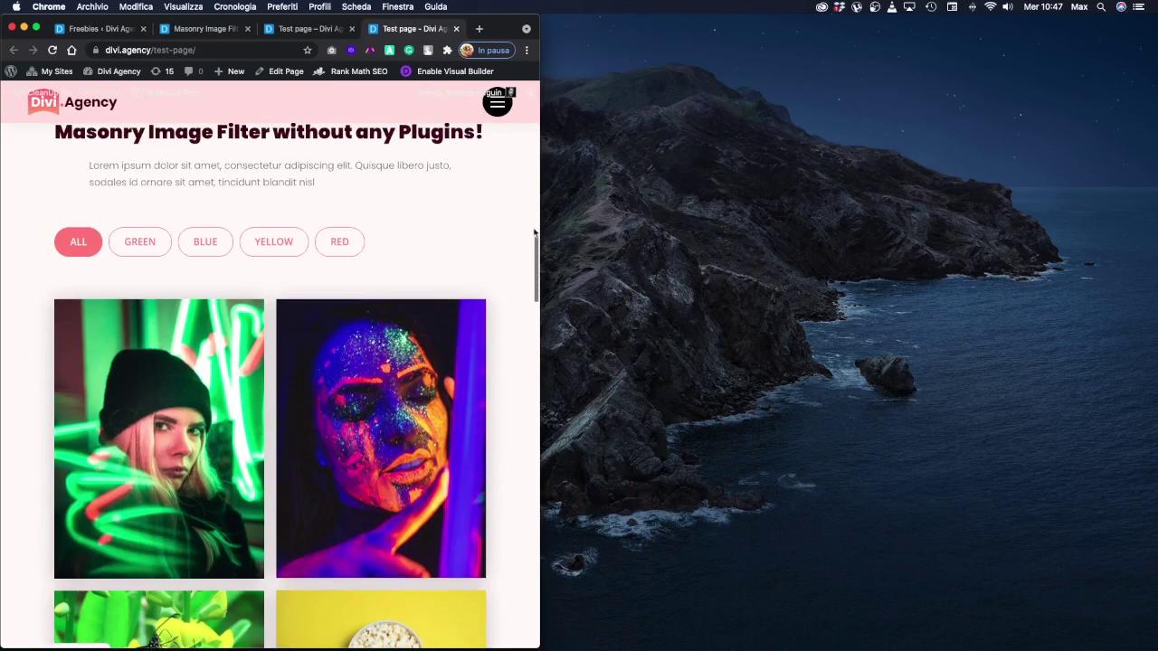
# Check the live gallery at phone width, then with the browser window widened to about two-thirds of the screen.
pyautogui.moveTo(540, 225); pyautogui.dragTo(416, 227)
pyautogui.scroll(-5, 421, 181)
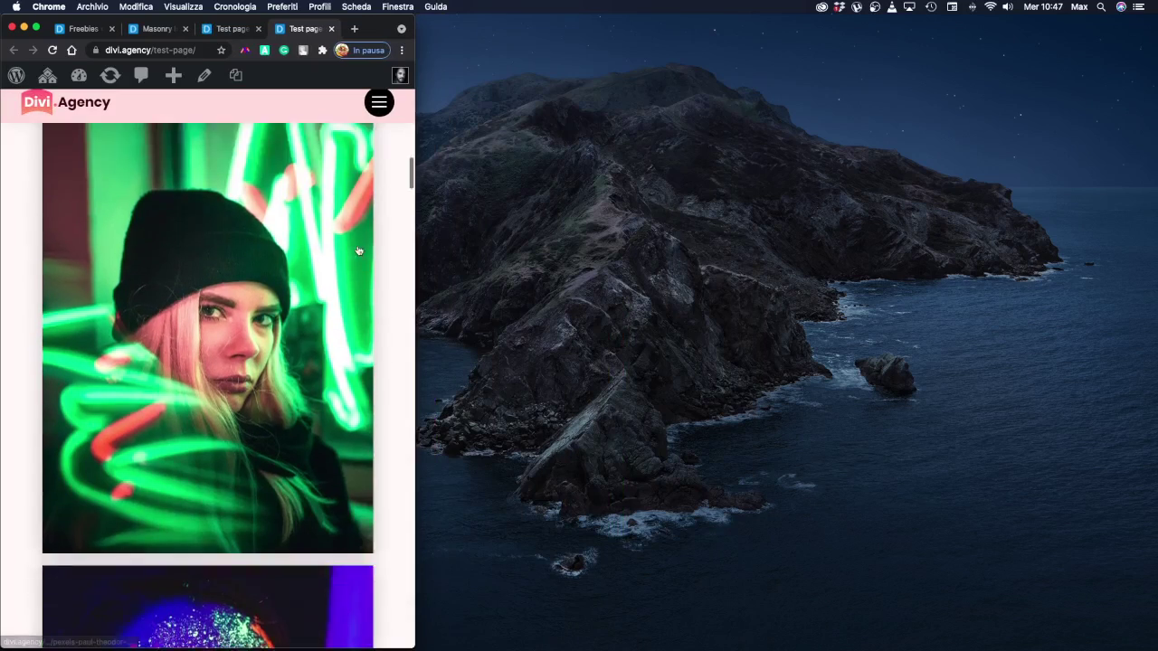
pyautogui.moveTo(417, 167); pyautogui.dragTo(796, 233)
pyautogui.scroll(10, 649, 254)
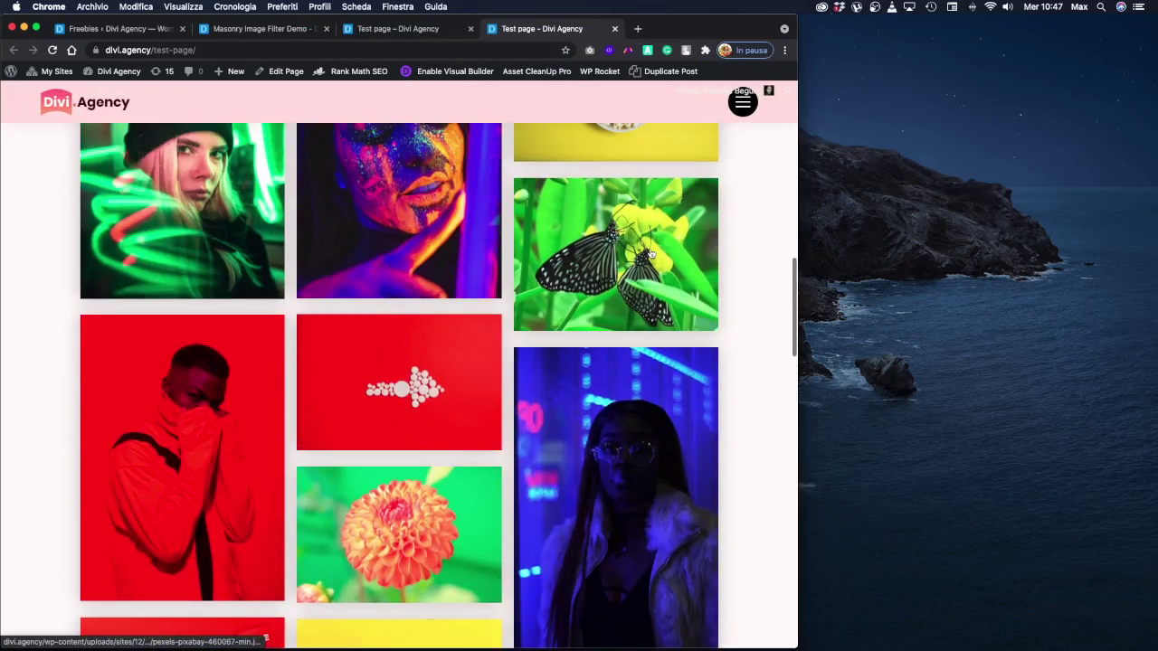
# Open and close the enlarged views of the butterfly image and the neon-painted face image in the live gallery.
pyautogui.click(636, 249)
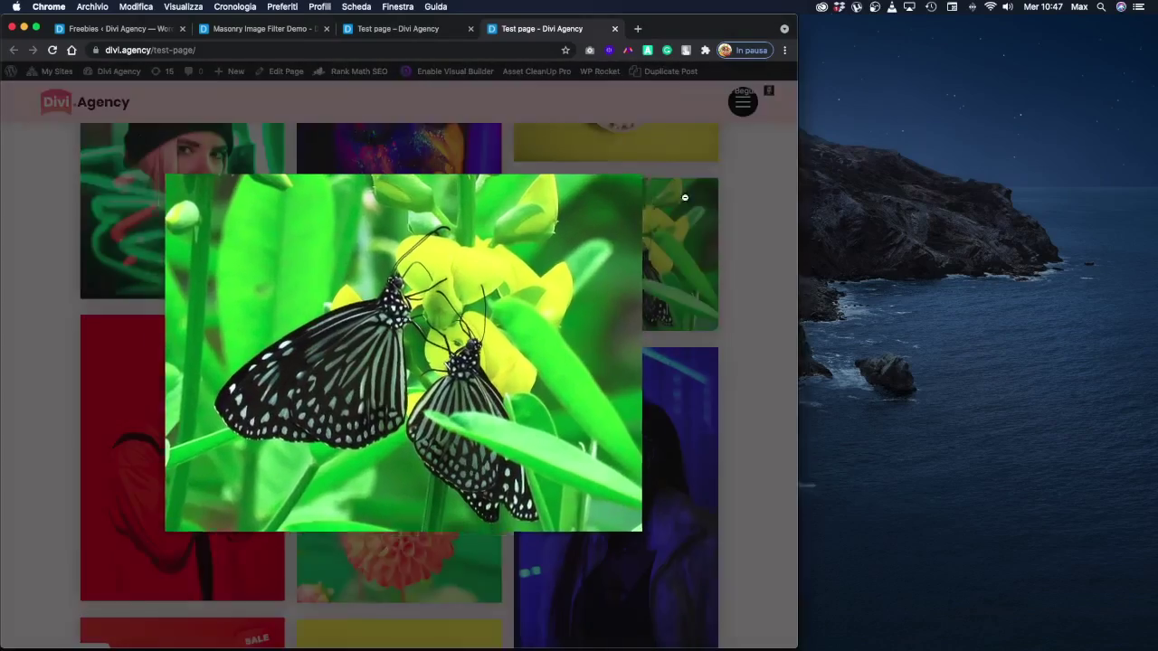
pyautogui.click(688, 201)
pyautogui.click(460, 197)
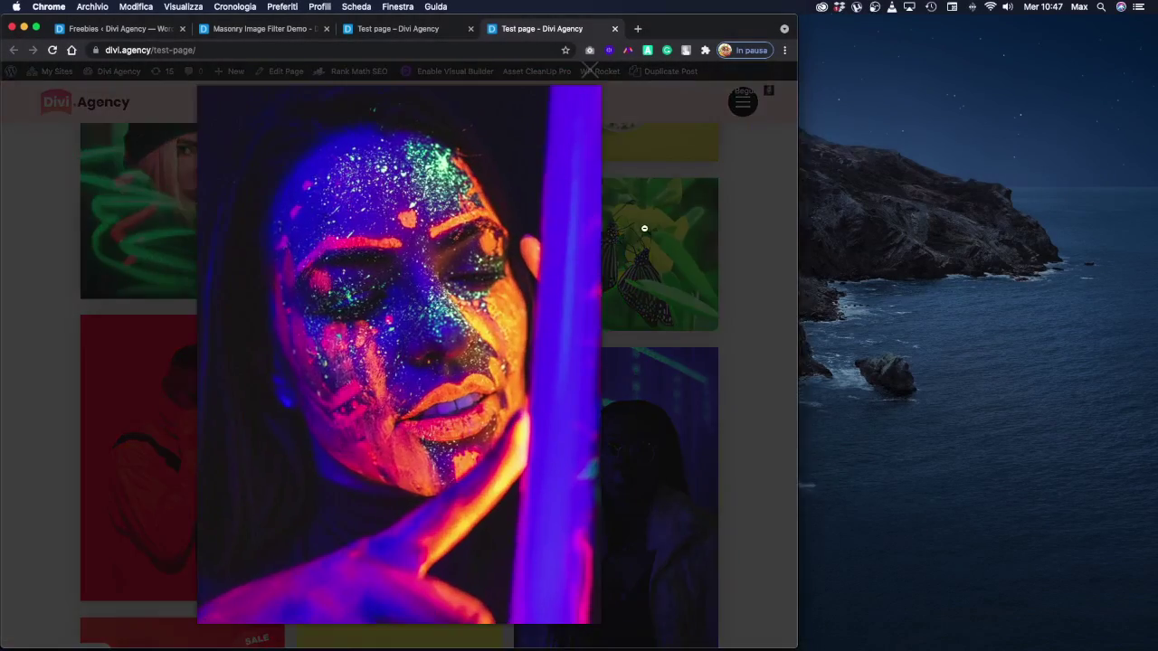
pyautogui.click(643, 226)
# Stretch the browser window back to full screen width and look over the gallery below its filter buttons.
pyautogui.scroll(10, 643, 233)
pyautogui.scroll(-10, 643, 233)
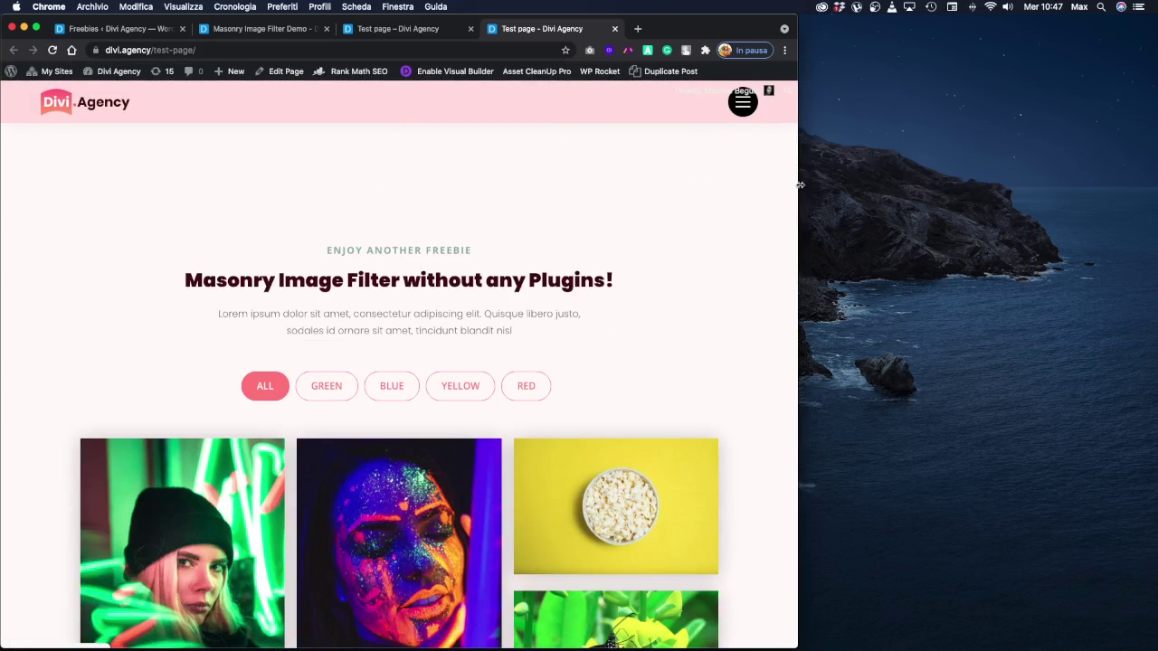
pyautogui.moveTo(802, 190); pyautogui.dragTo(1153, 243)
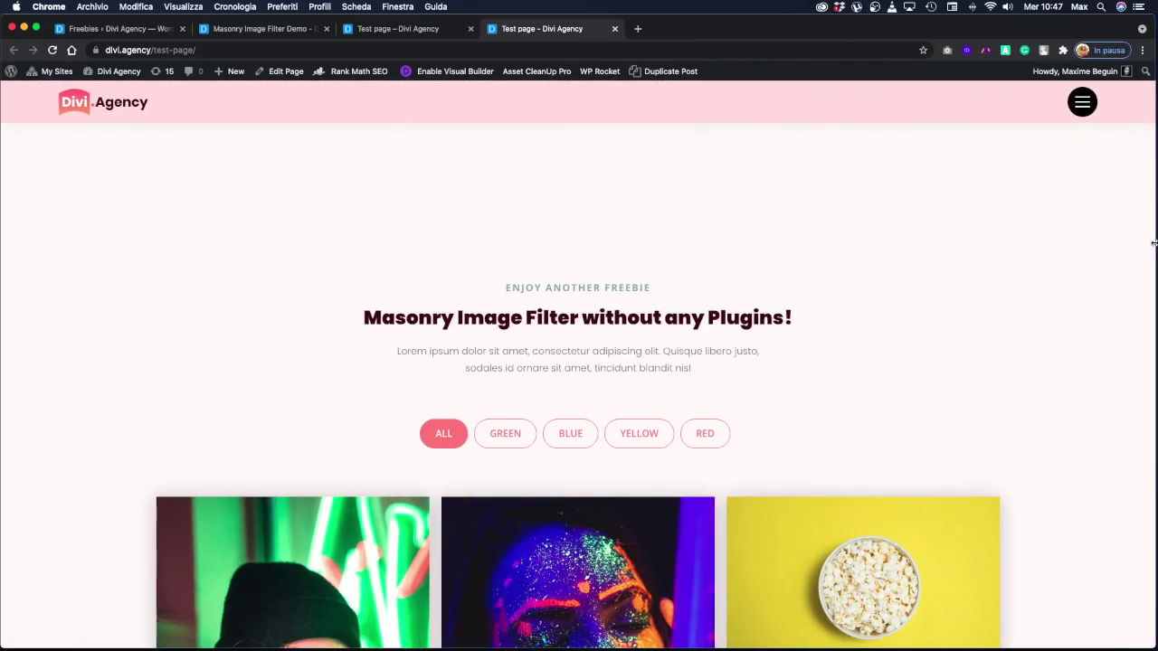
pyautogui.scroll(-8, 781, 253)
pyautogui.scroll(3, 780, 256)
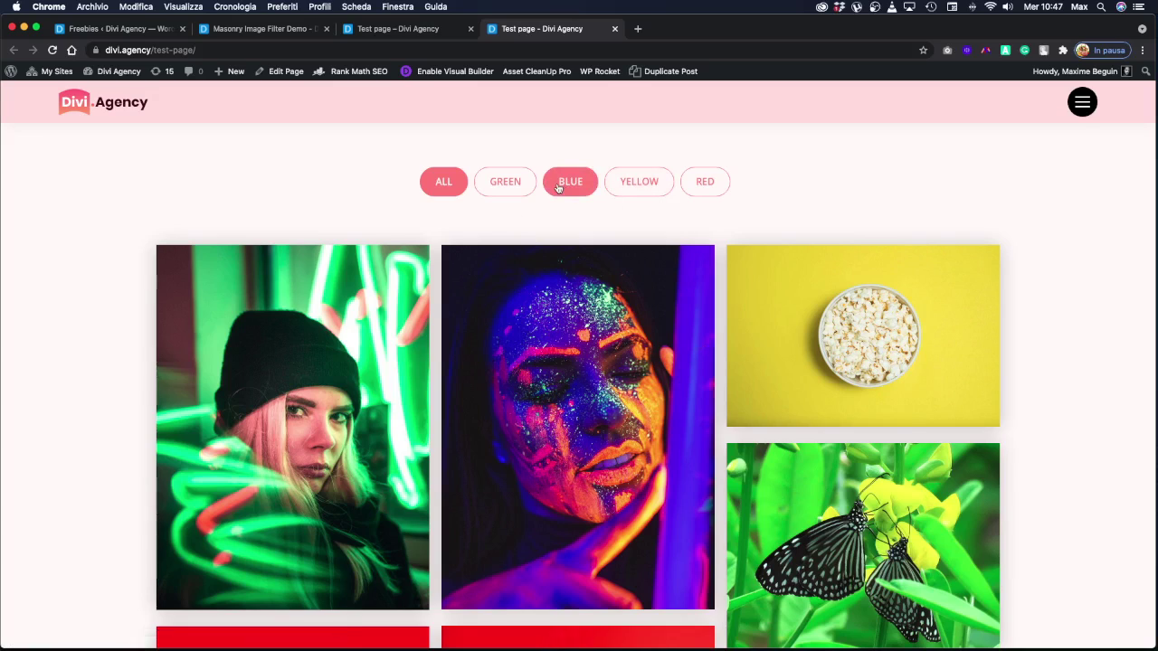
# Return to the test page's builder tab and open the Layers list, moving it clear of the central gallery images.
pyautogui.click(442, 31)
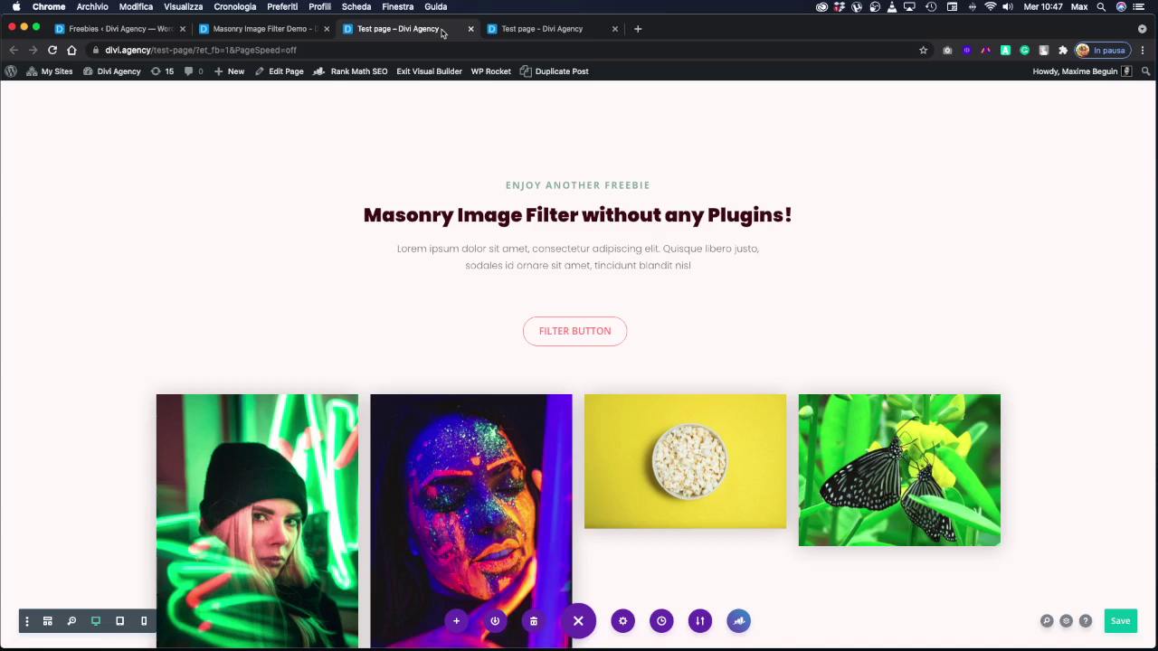
pyautogui.scroll(3, 685, 174)
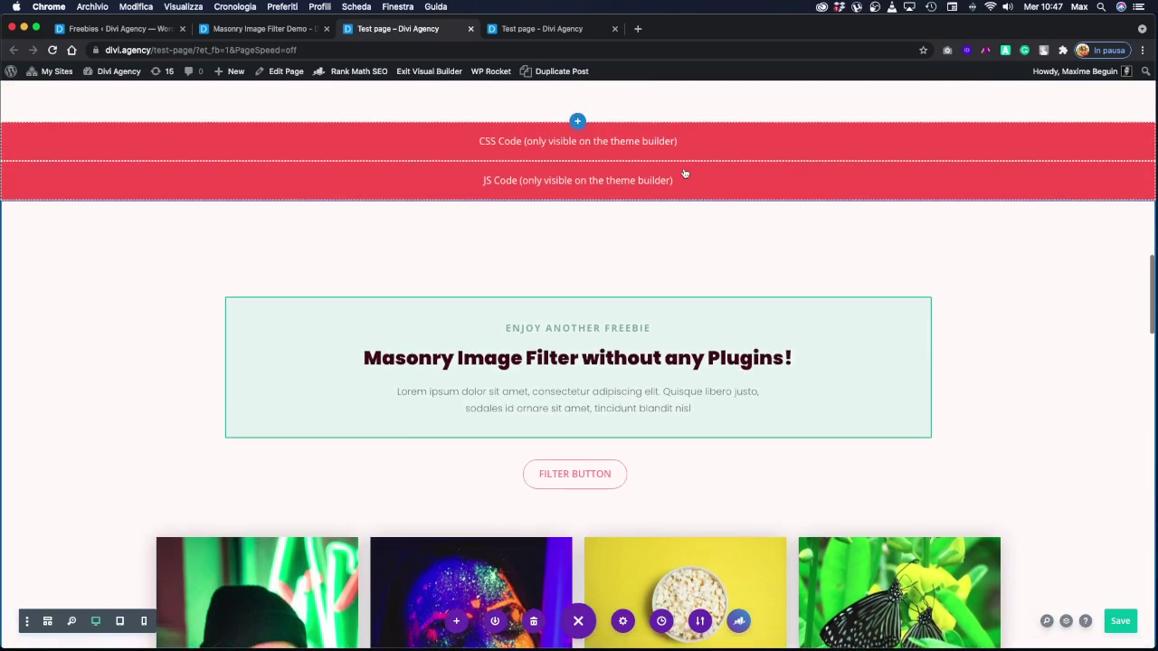
pyautogui.scroll(-5, 685, 174)
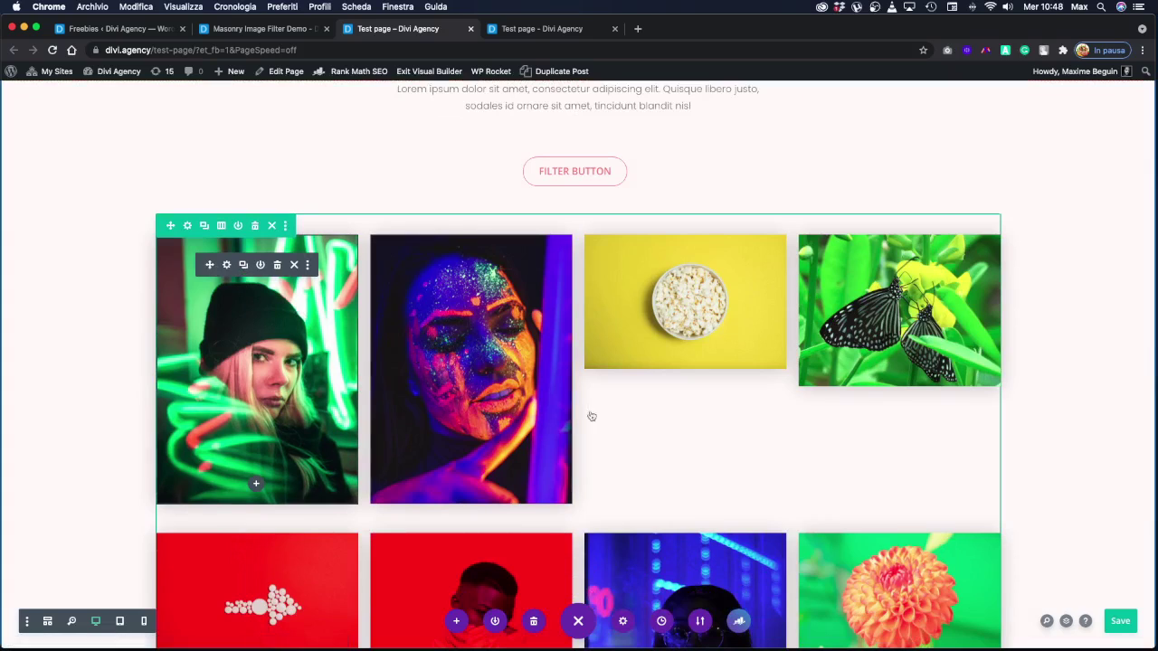
pyautogui.click(1066, 624)
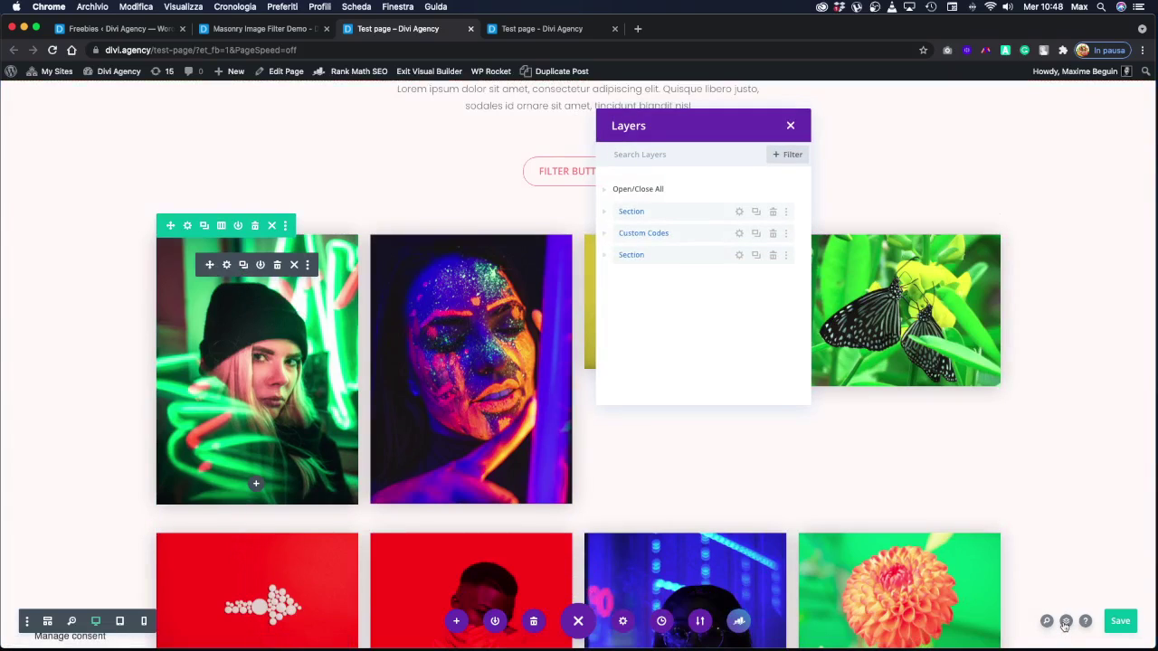
pyautogui.moveTo(663, 139); pyautogui.dragTo(992, 131)
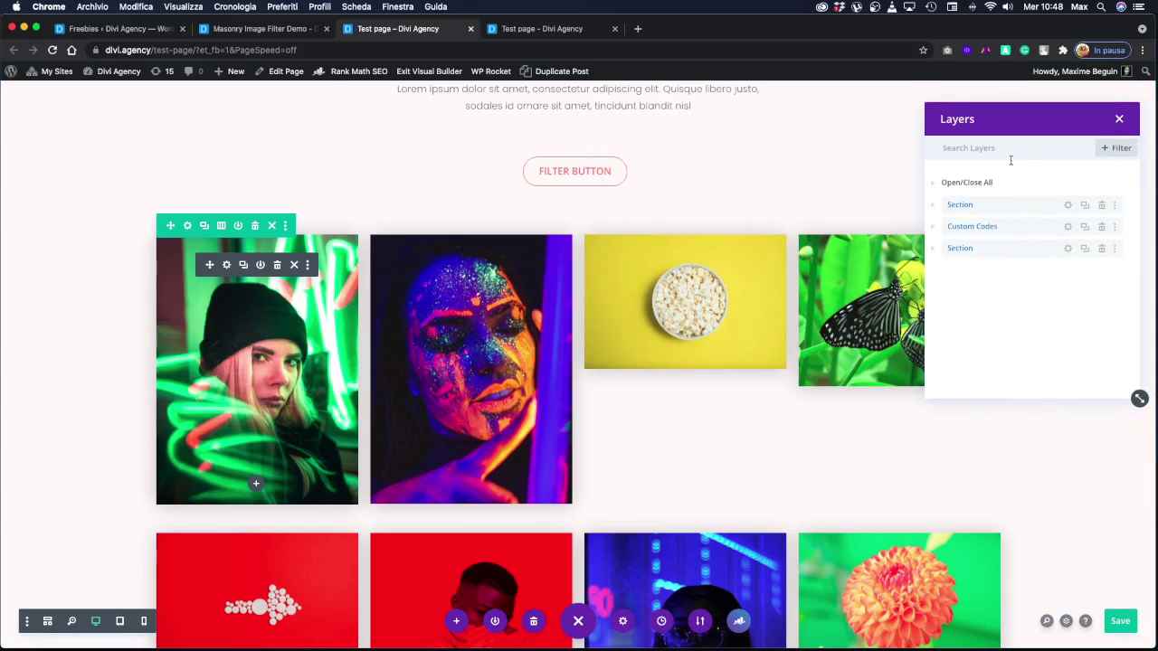
# Expand the gallery section and its Filter Buttons WRAPPER row in the layers, and compare the single filter button with the live page's filters.
pyautogui.click(937, 249)
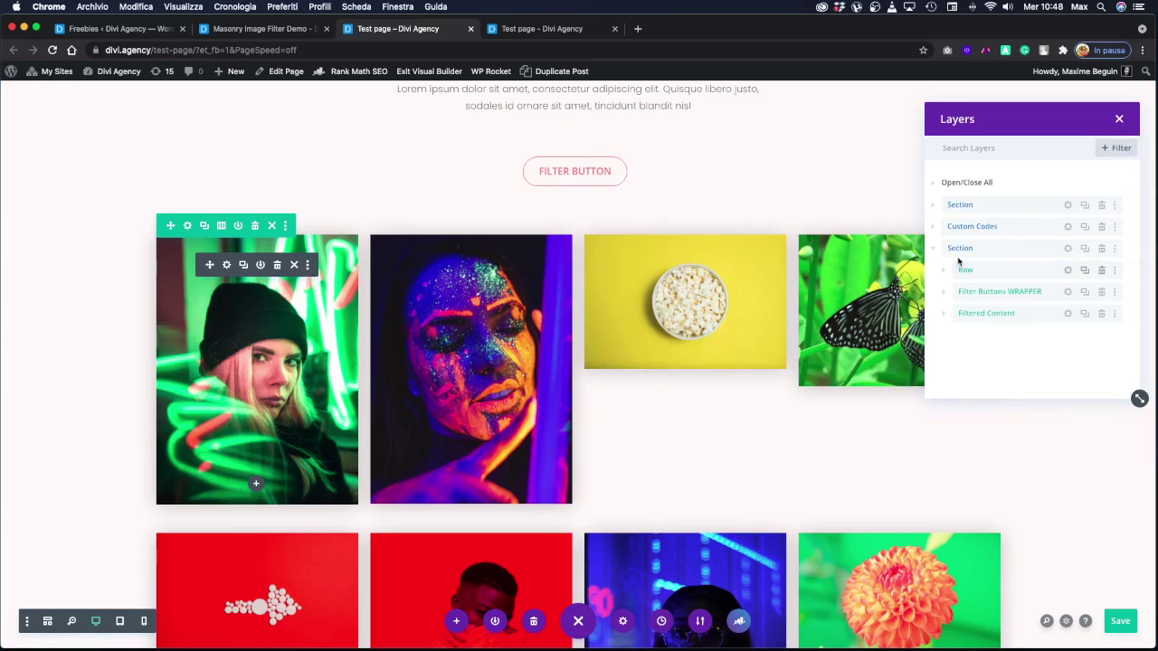
pyautogui.scroll(3, 640, 177)
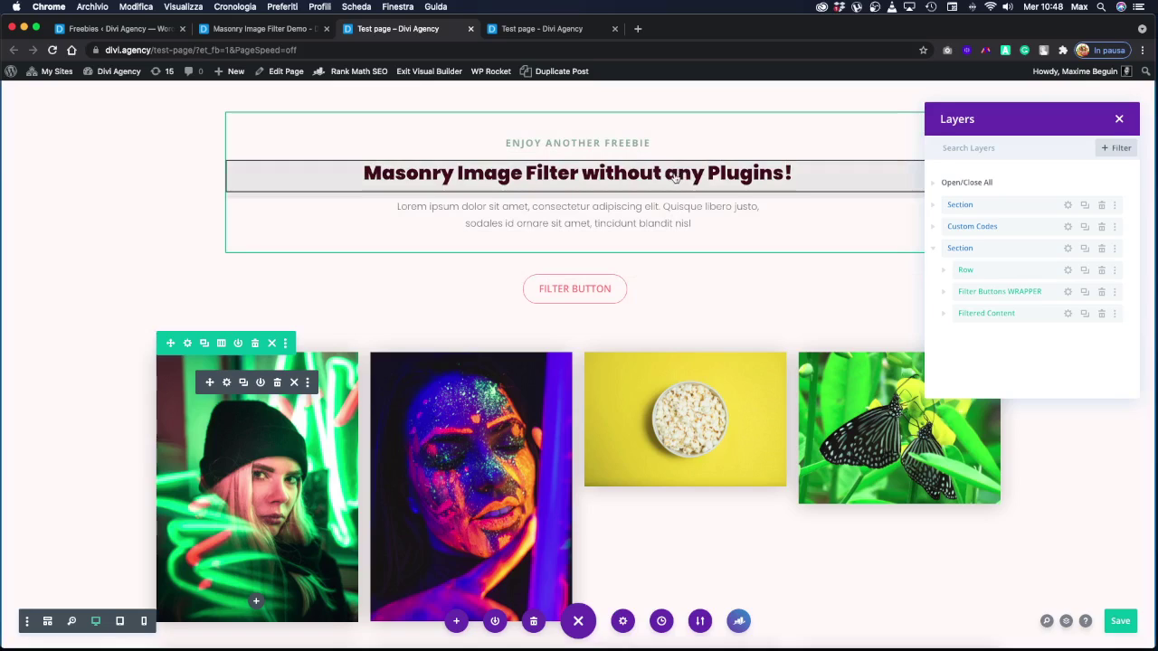
pyautogui.click(944, 291)
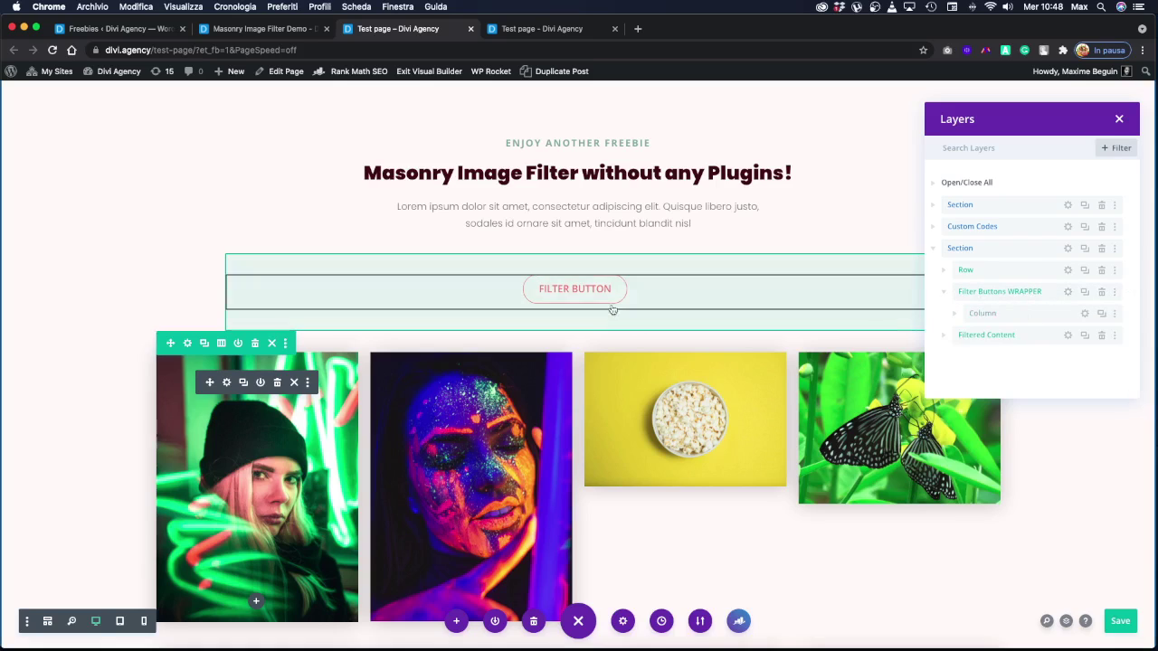
pyautogui.click(533, 29)
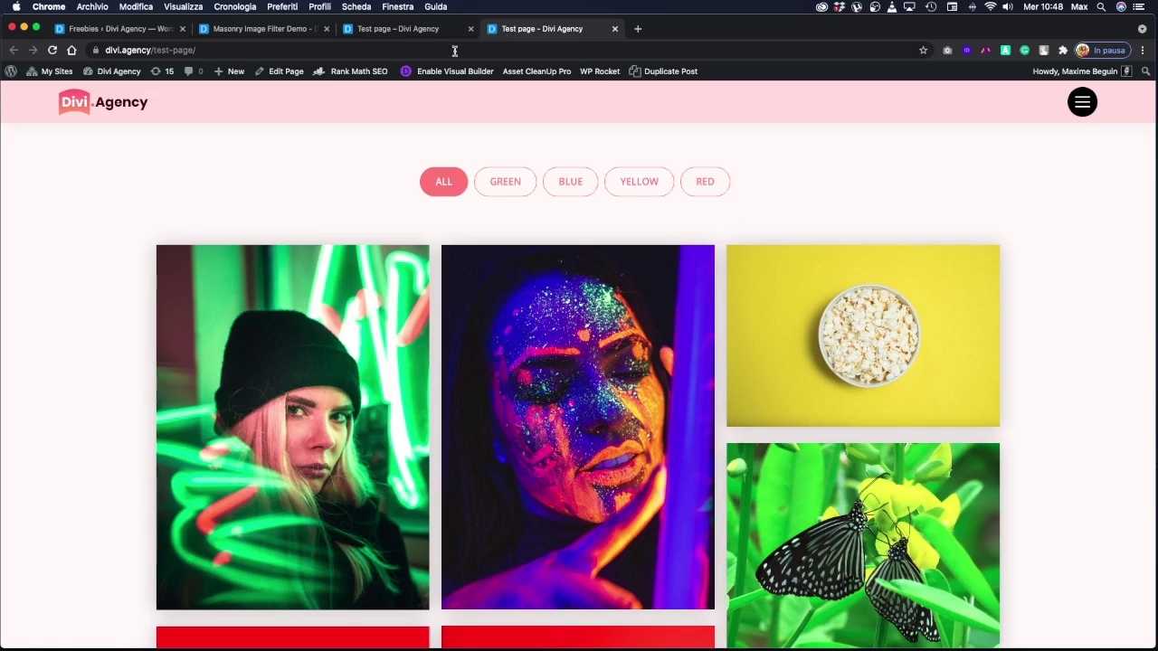
pyautogui.click(420, 30)
# Expand the Filtered Content row and its column in the layers, and look through the image modules inside.
pyautogui.click(947, 337)
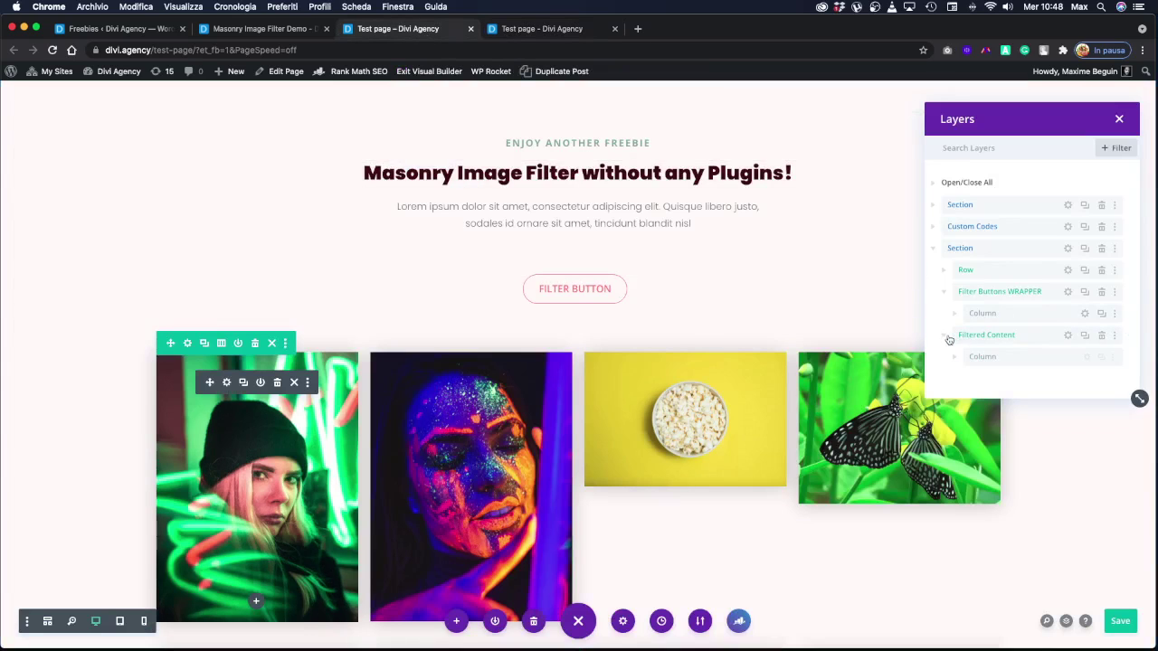
pyautogui.click(955, 356)
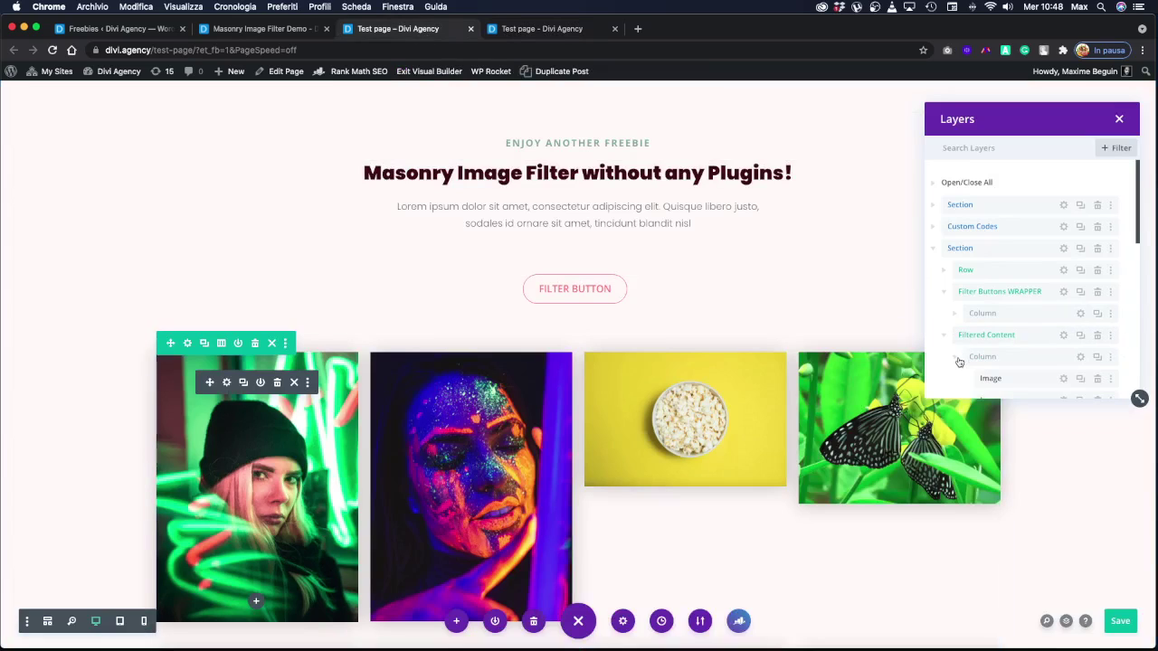
pyautogui.scroll(-2, 964, 362)
pyautogui.scroll(-4, 964, 362)
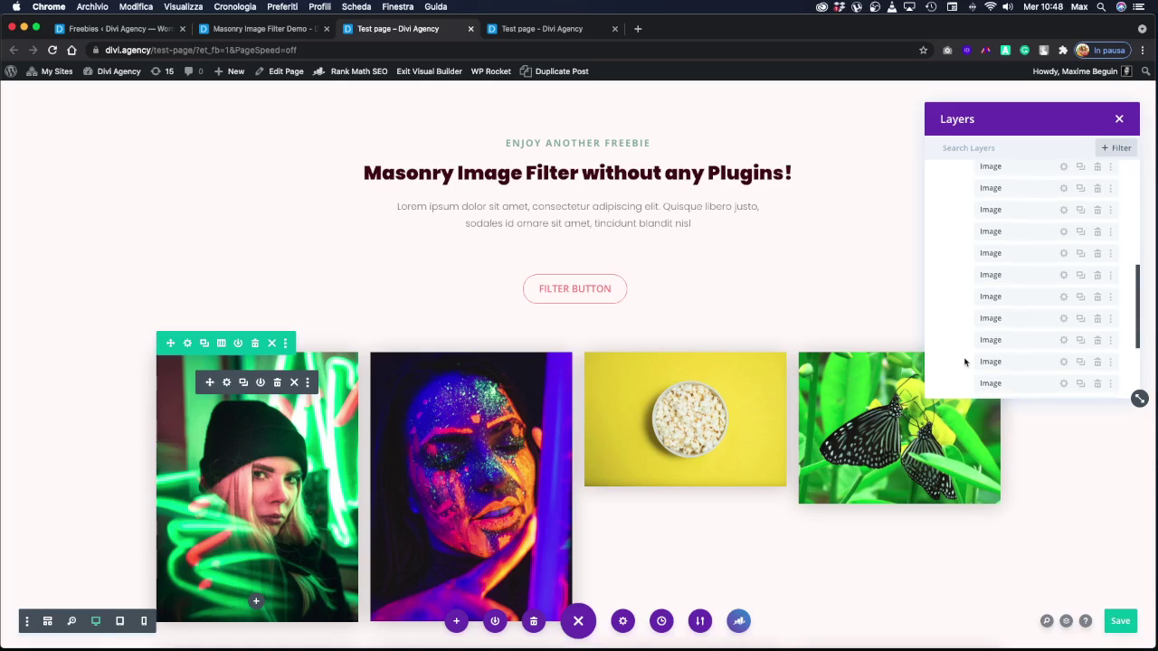
pyautogui.scroll(4, 964, 362)
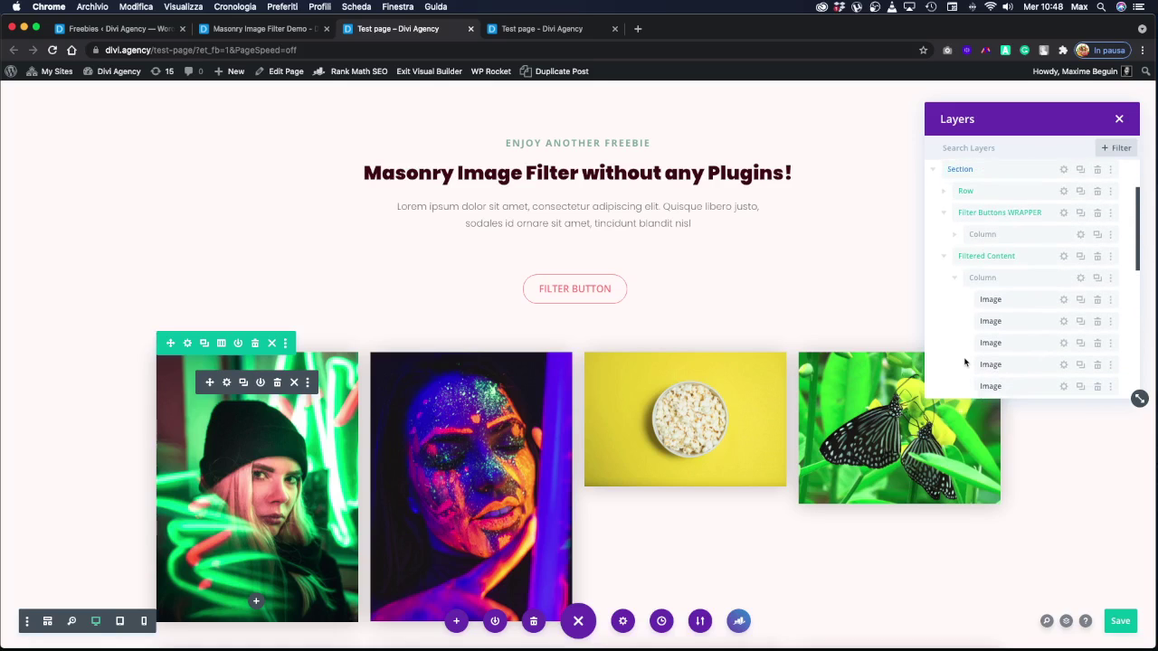
# Open the first Filtered Content image's settings and show its CSS ID & Classes options.
pyautogui.click(1064, 301)
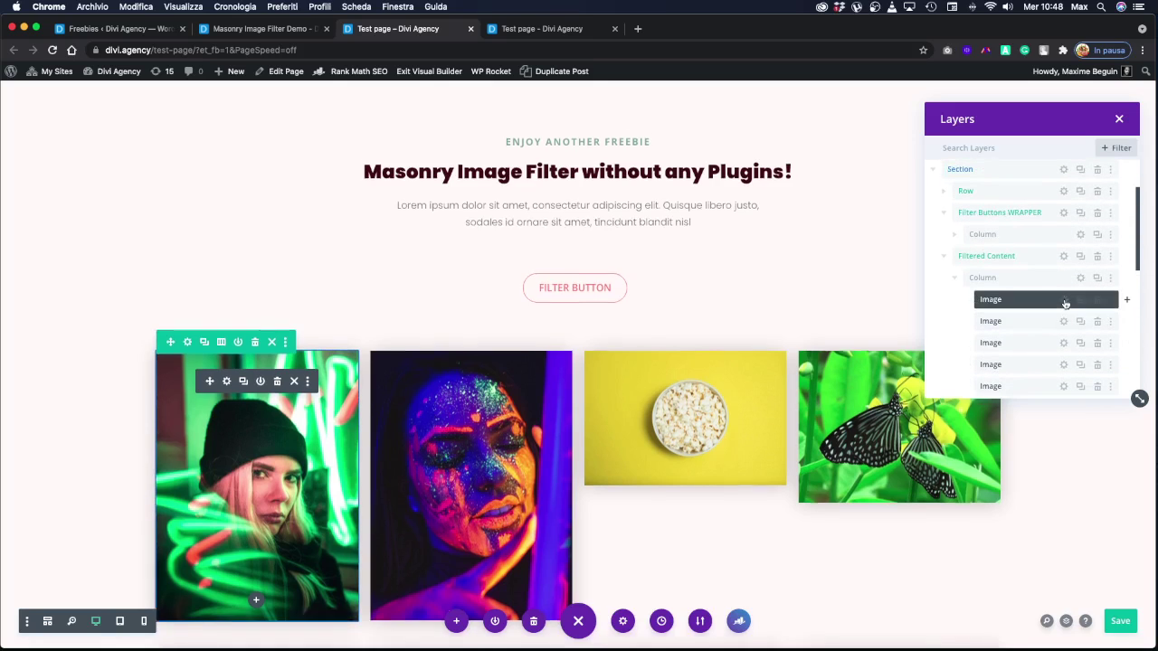
pyautogui.click(1064, 301)
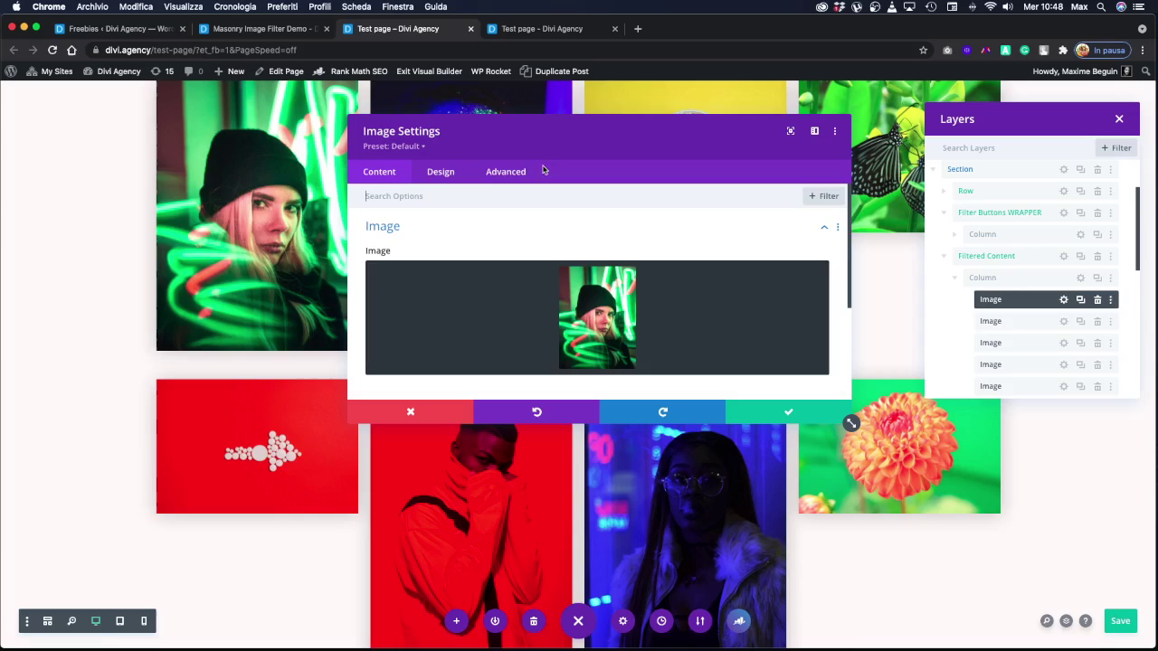
pyautogui.click(512, 177)
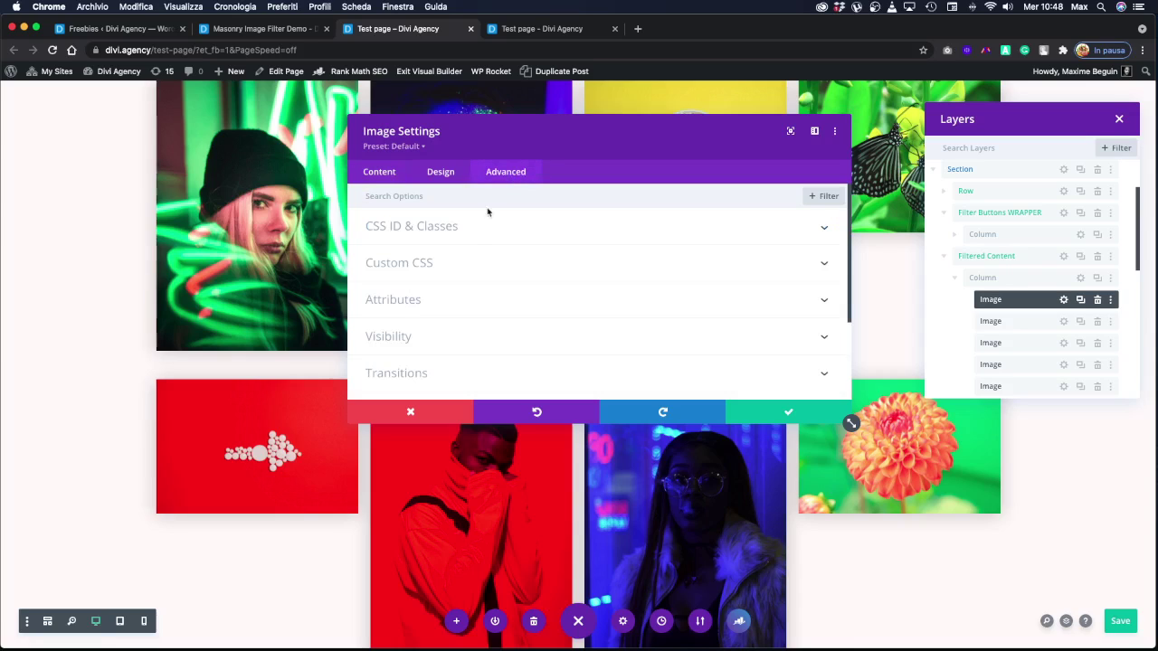
pyautogui.click(456, 234)
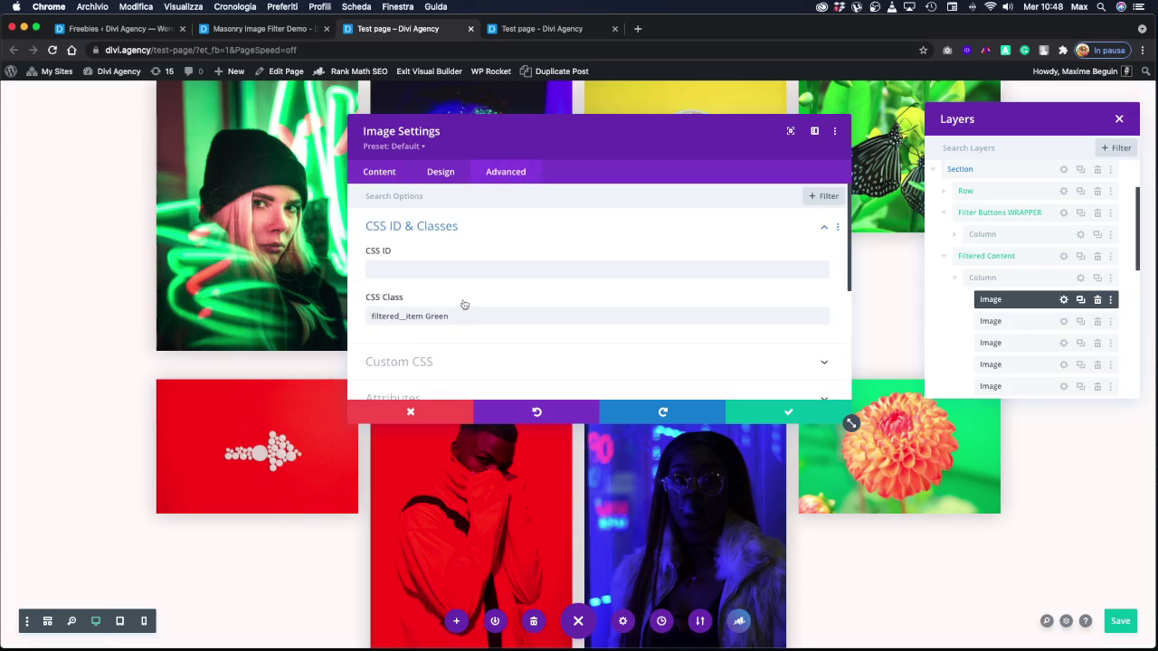
pyautogui.scroll(-3, 464, 304)
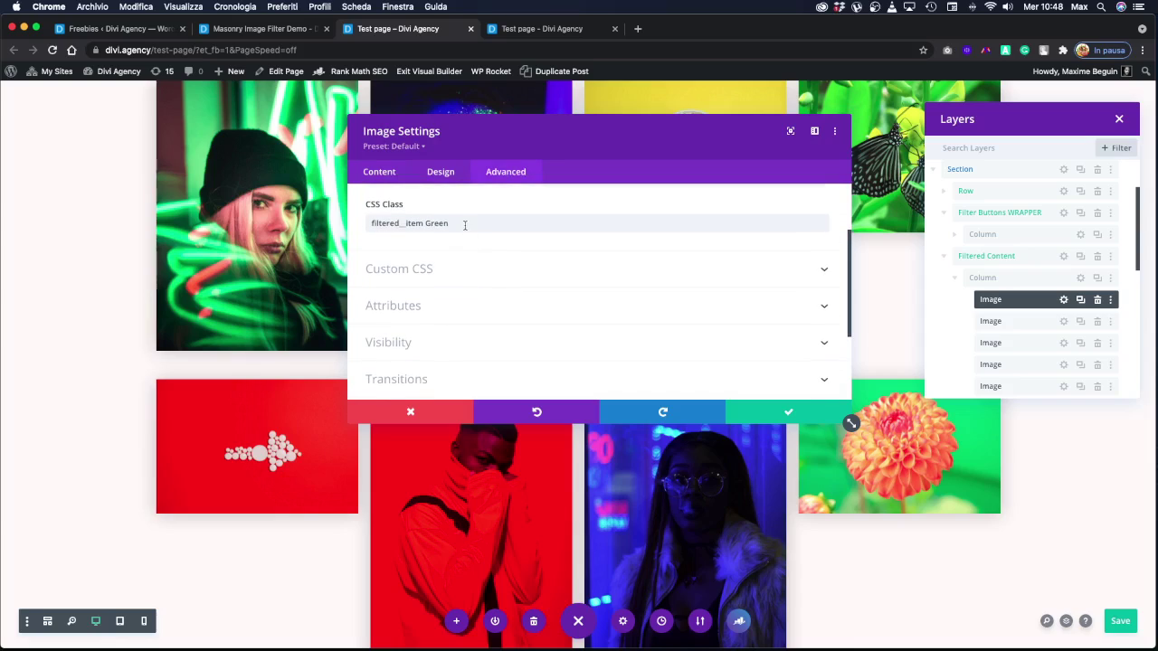
# Examine the filtered__item and Green classes on the first image, and apply the Green filter on the live page.
pyautogui.click(464, 225)
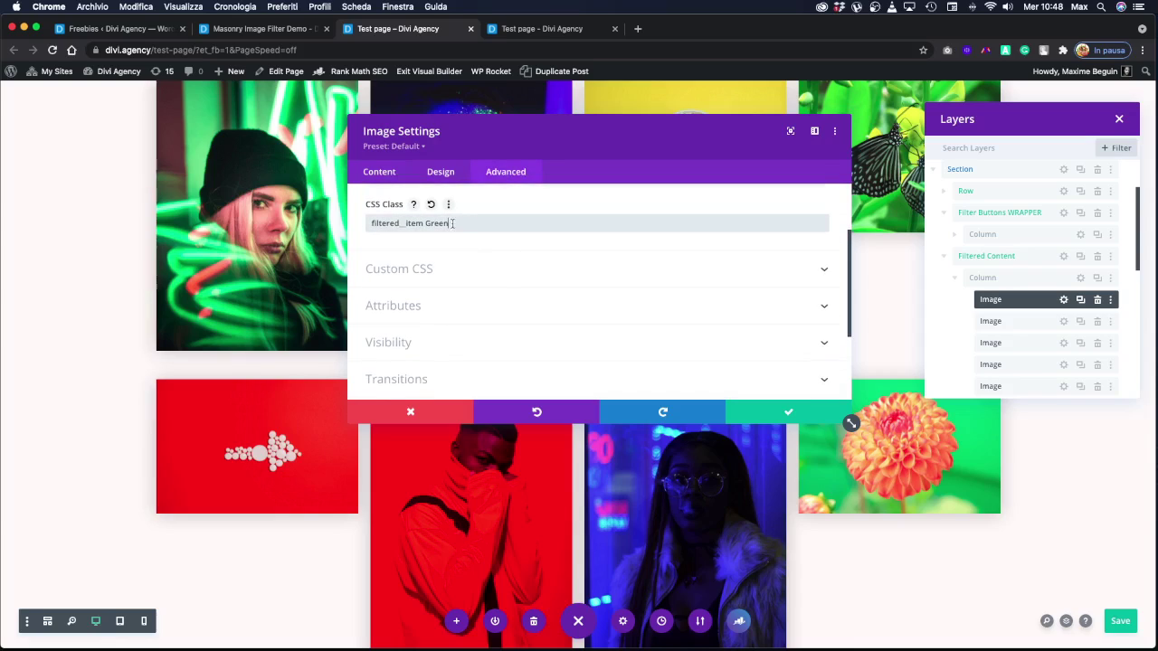
pyautogui.moveTo(452, 223); pyautogui.dragTo(355, 224)
pyautogui.click(473, 218)
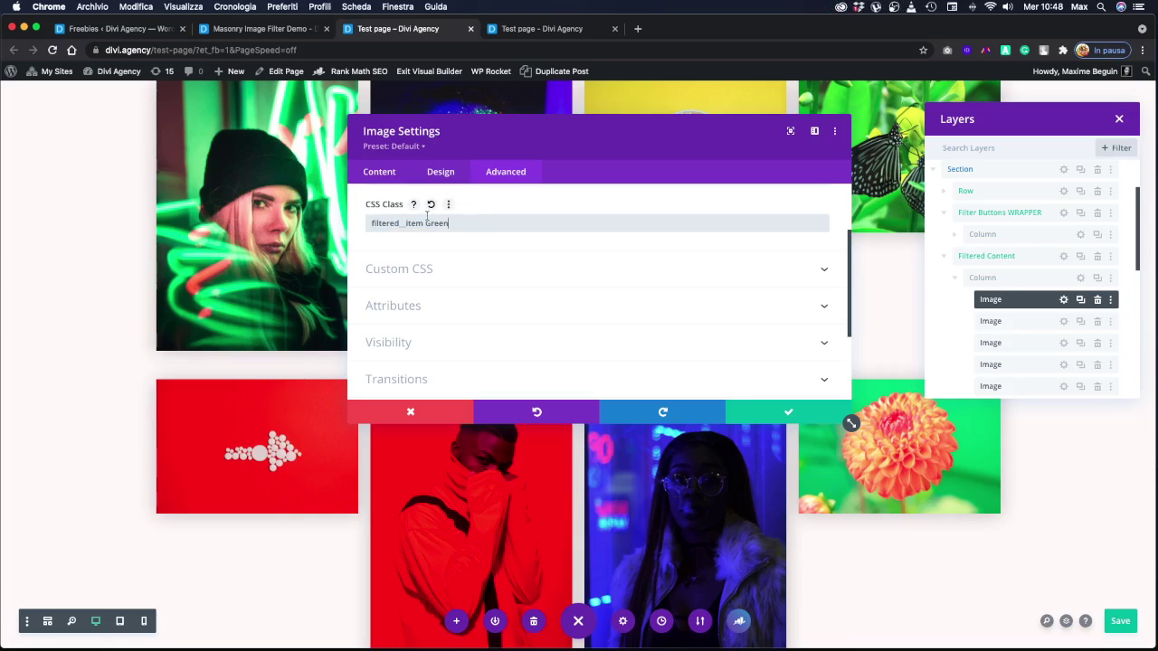
pyautogui.moveTo(422, 223); pyautogui.dragTo(372, 222)
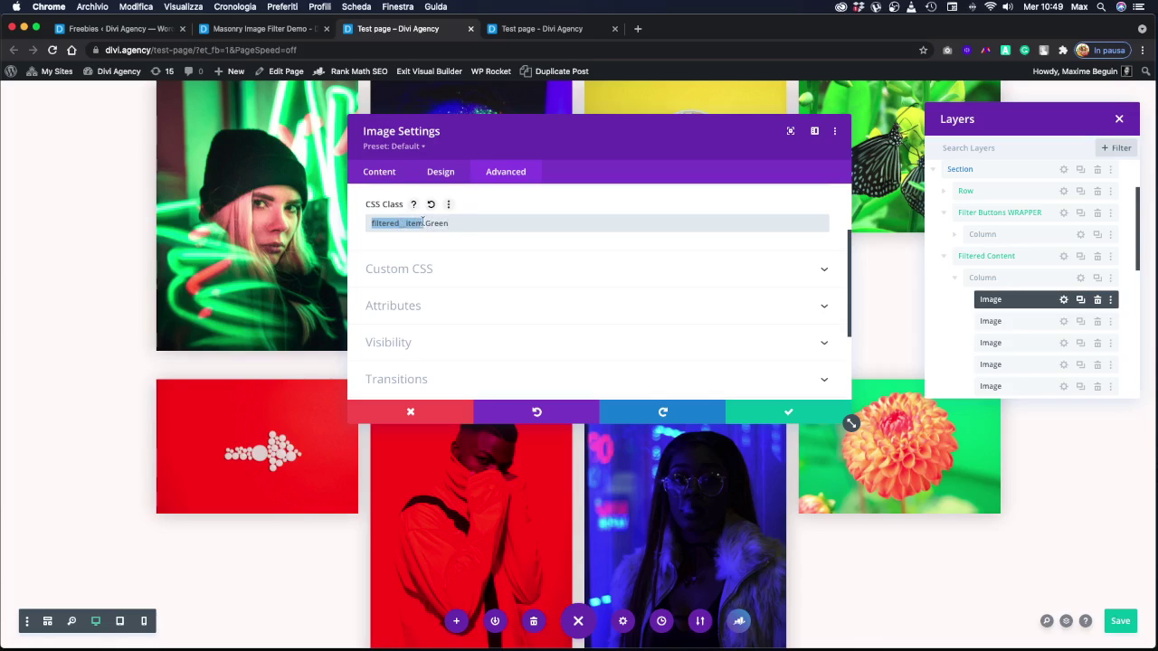
pyautogui.click(454, 222)
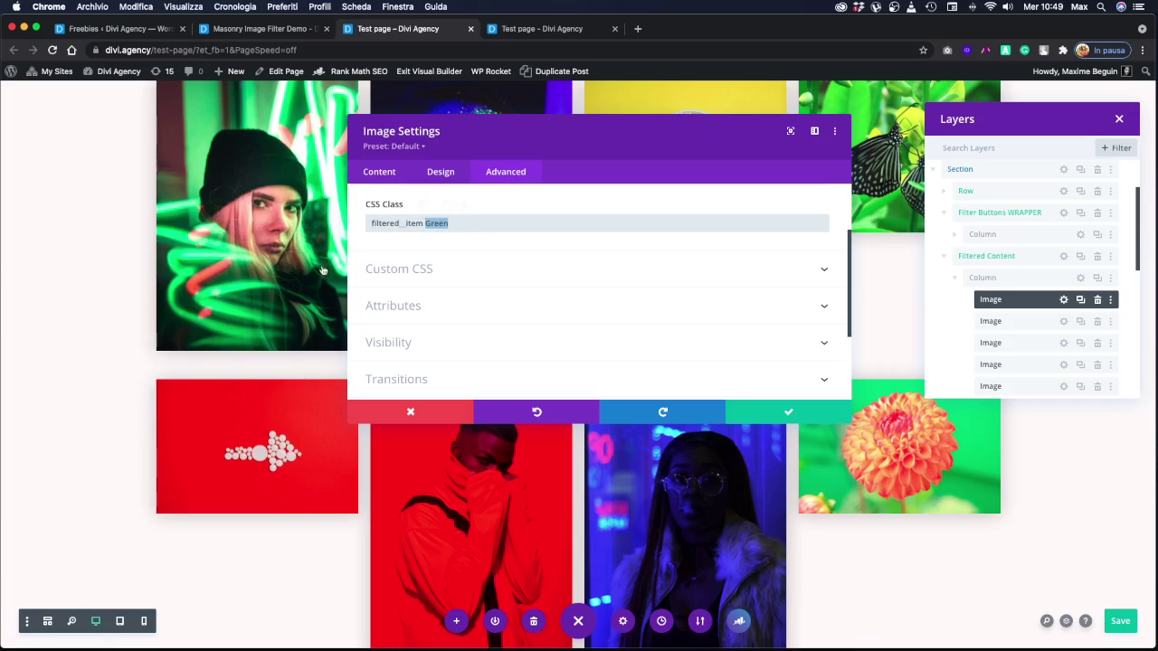
pyautogui.click(532, 36)
pyautogui.click(503, 184)
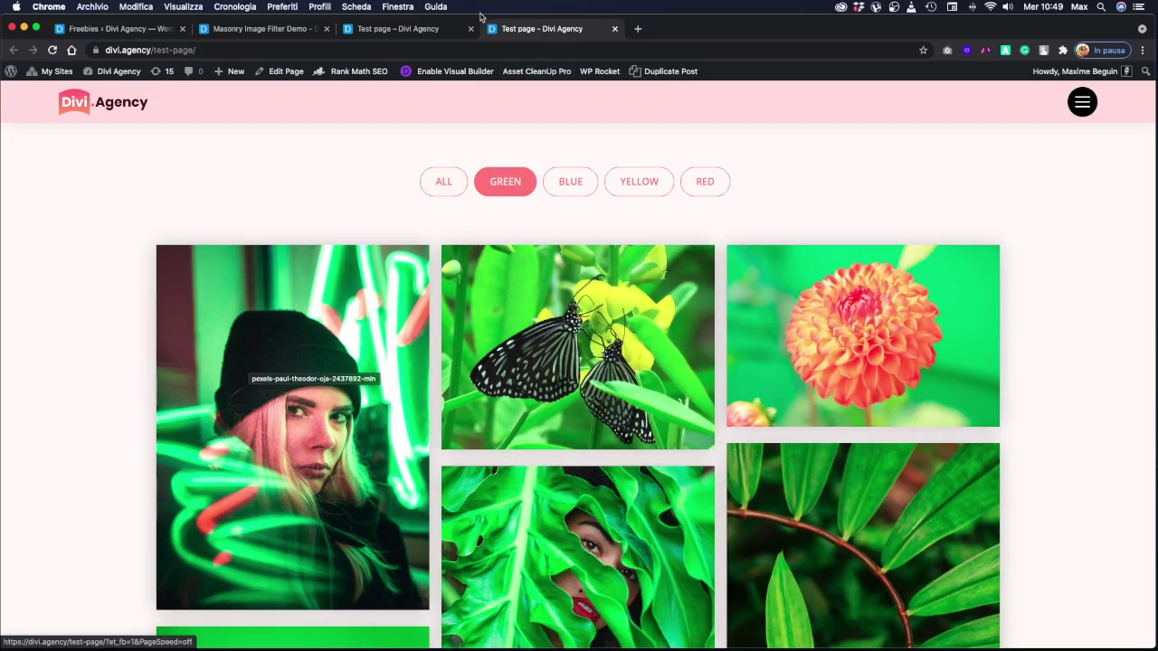
# Change the first gallery image's CSS class to filtered__item Red in the builder and save the page.
pyautogui.click(442, 31)
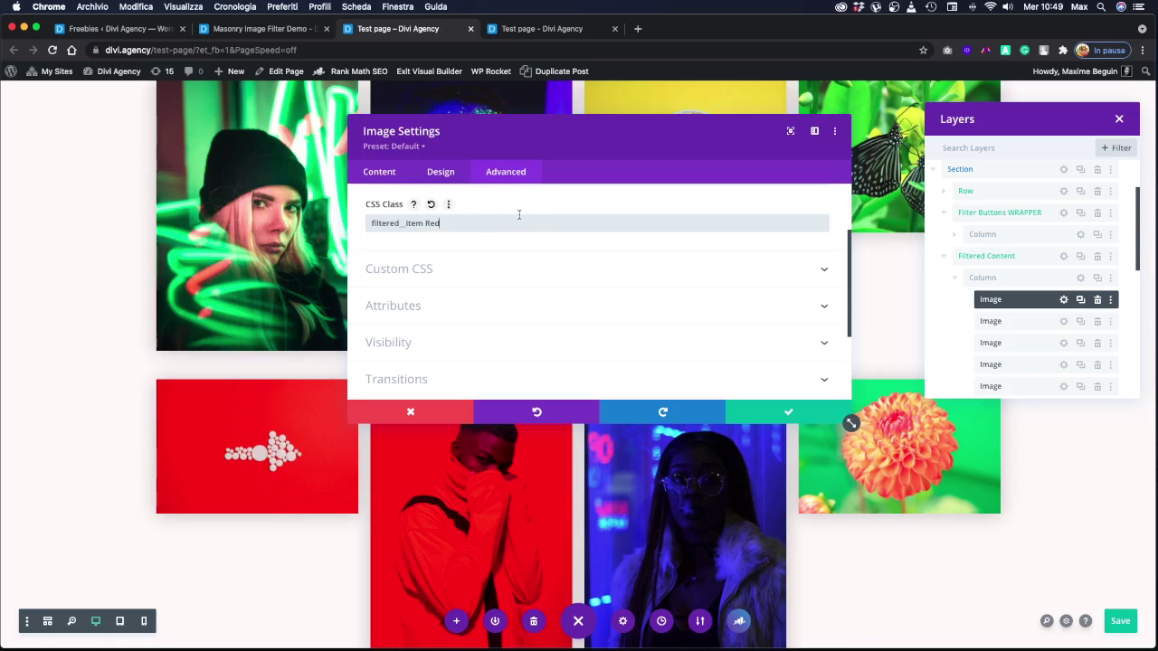
pyautogui.press('super+s')
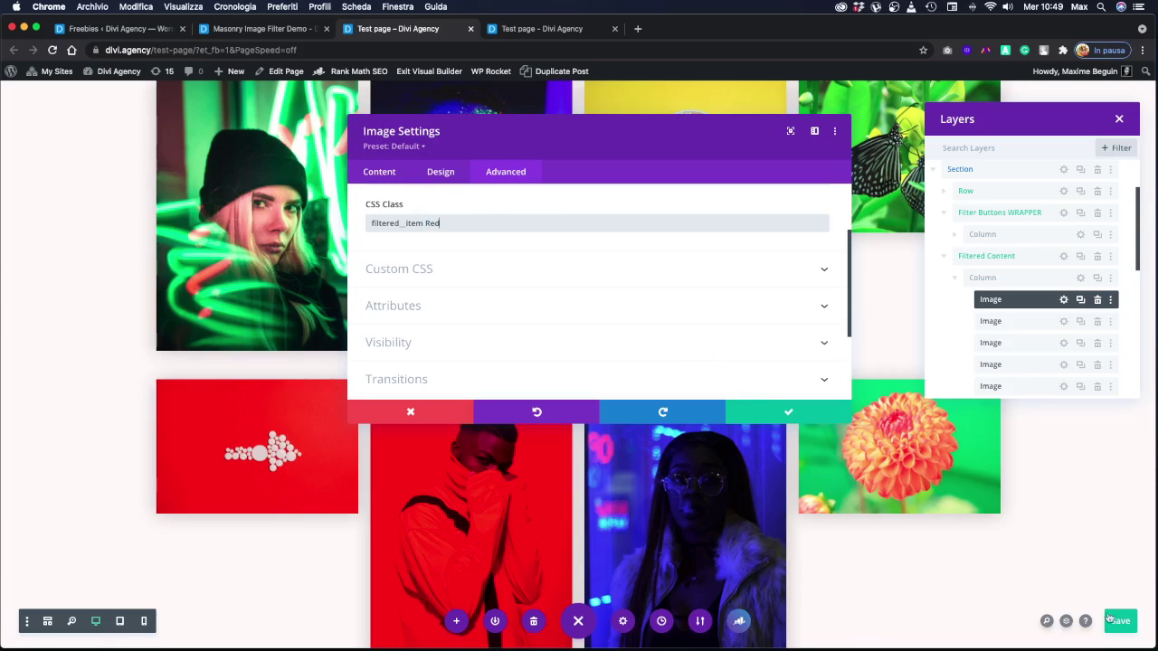
# Show all images in the live gallery again and reload the page to load the saved class change.
pyautogui.click(528, 29)
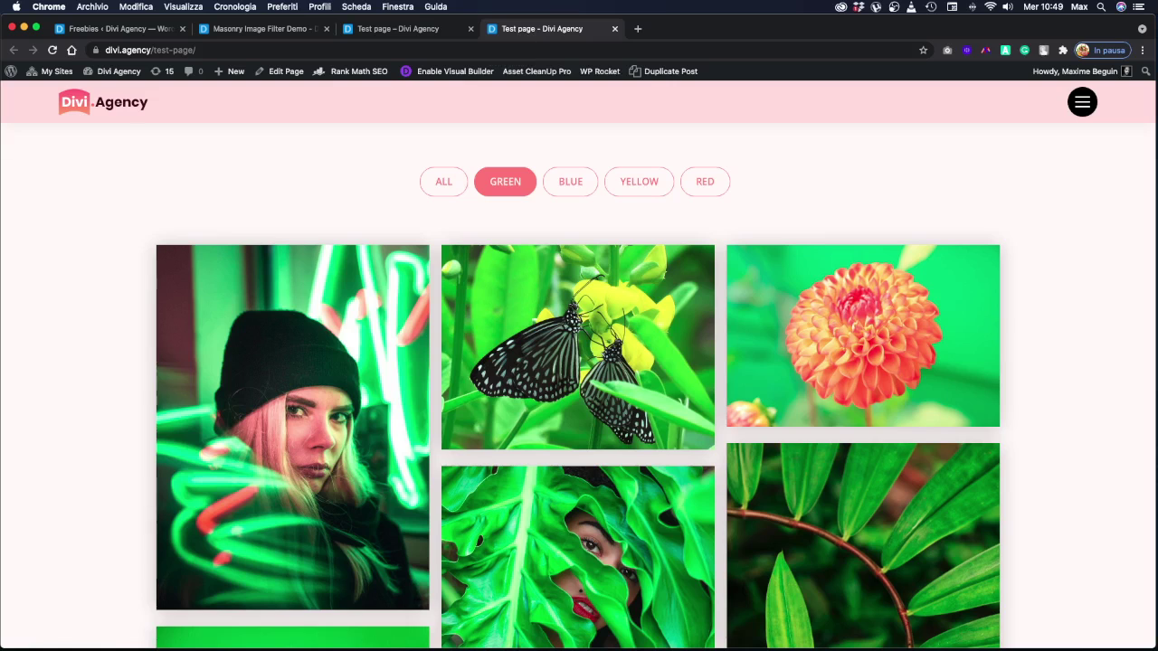
pyautogui.click(432, 174)
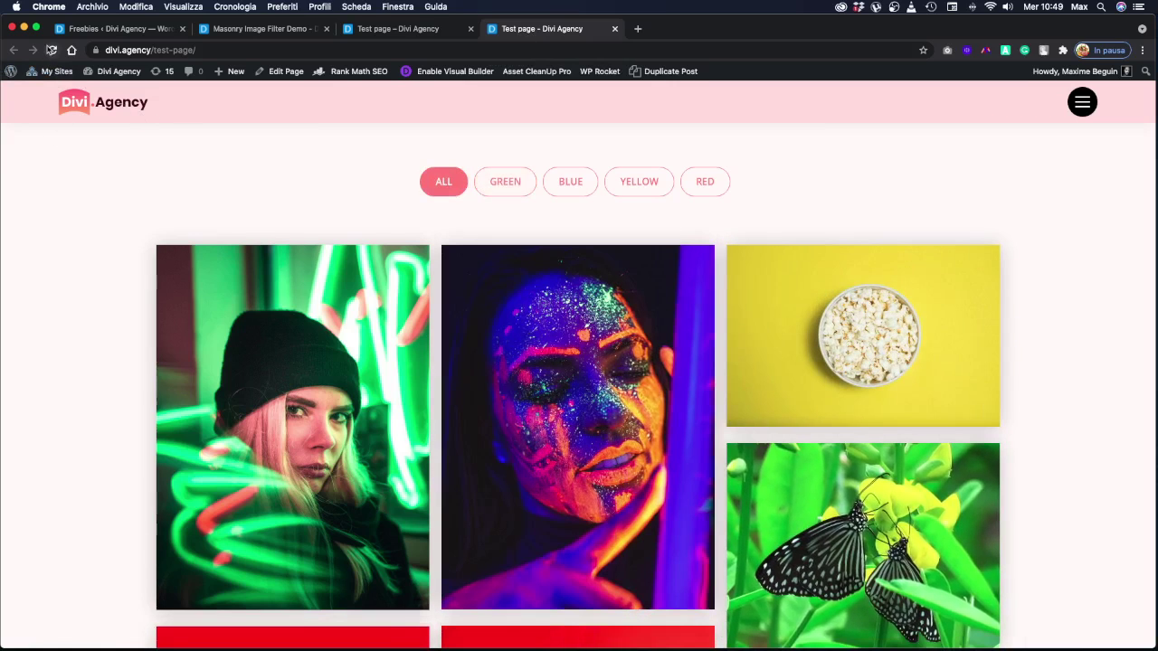
pyautogui.click(52, 50)
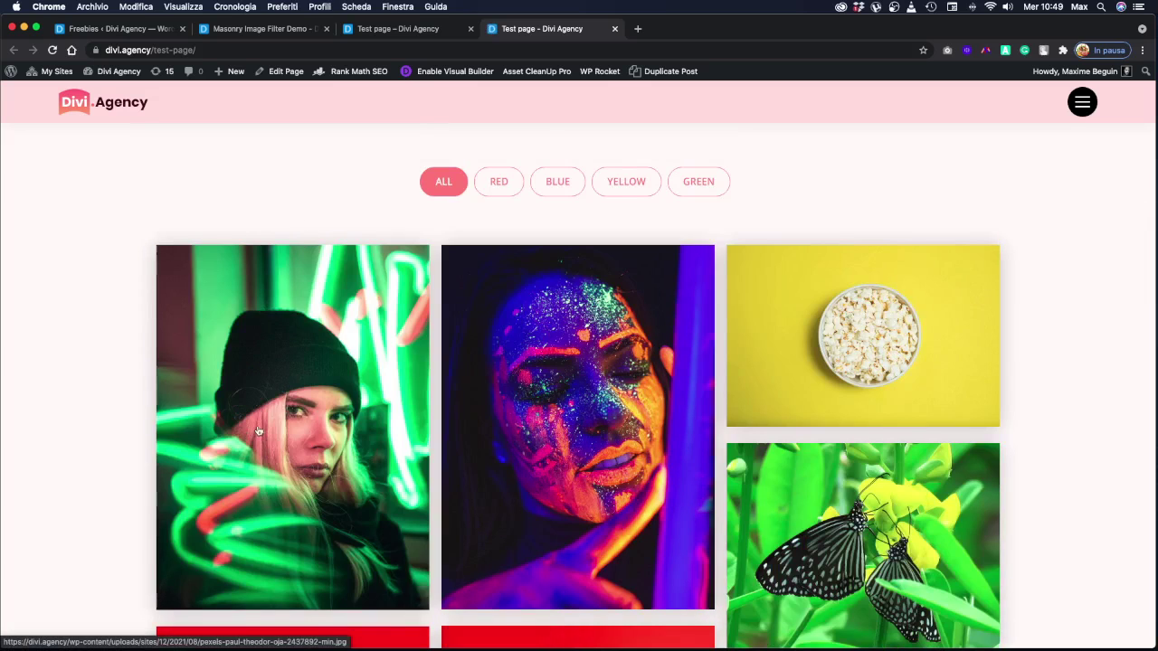
# Check the live gallery with the Red and Green filters, recheck Red, and show all images again.
pyautogui.click(496, 192)
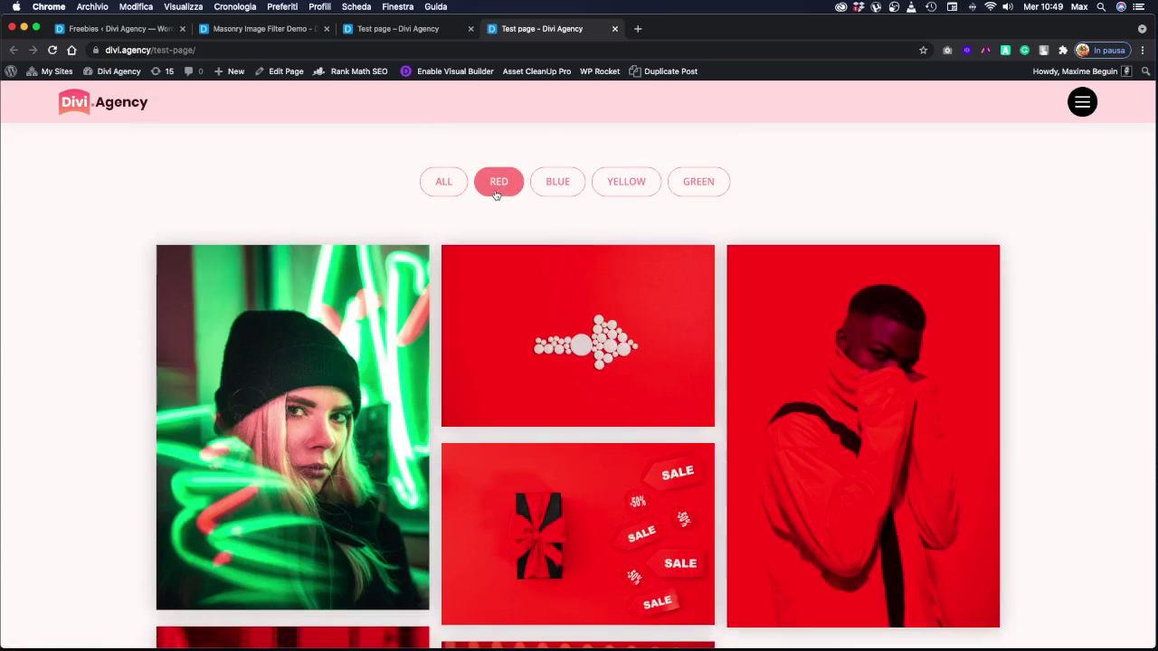
pyautogui.scroll(-2, 442, 208)
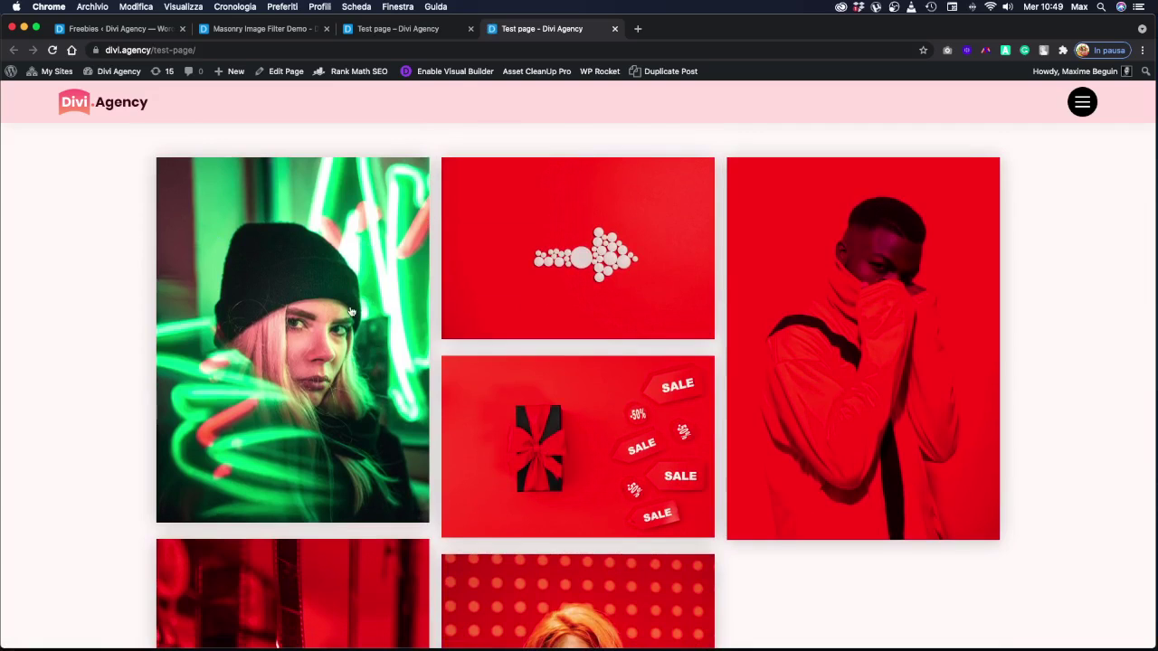
pyautogui.scroll(3, 352, 312)
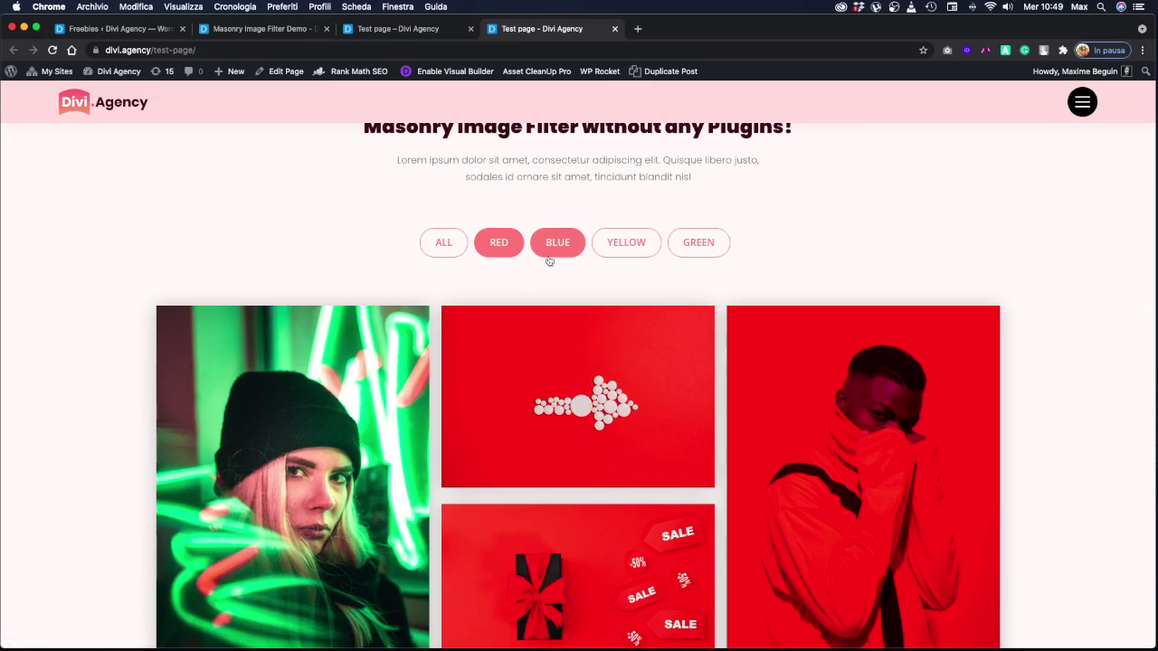
pyautogui.click(698, 242)
pyautogui.scroll(-2, 534, 286)
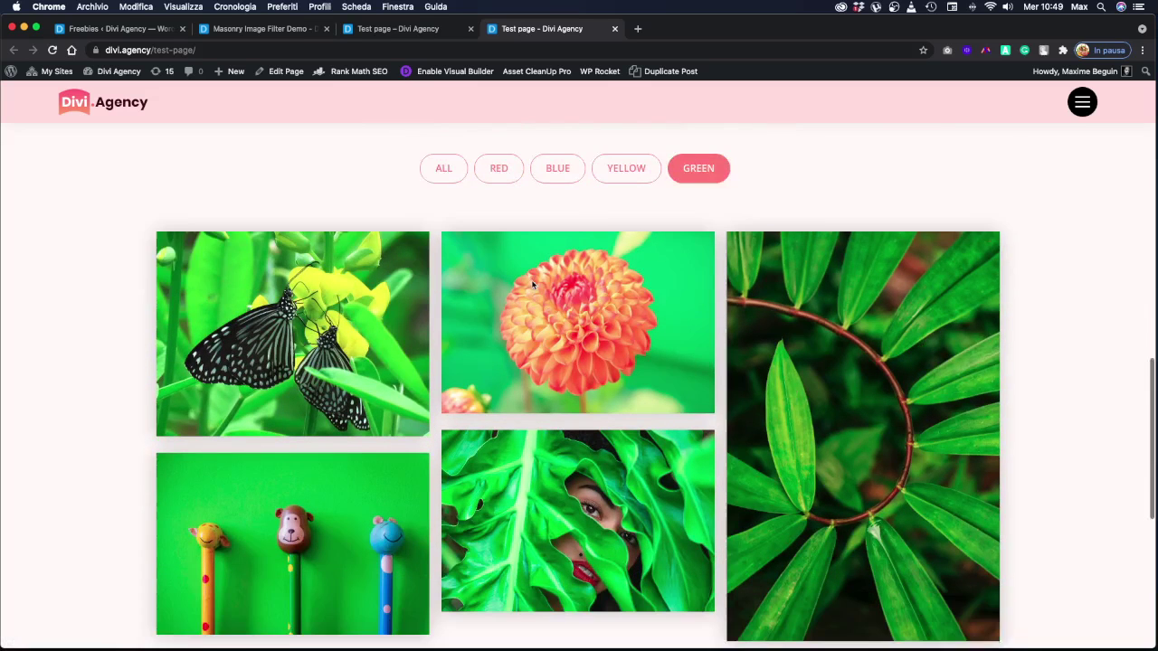
pyautogui.scroll(-3, 533, 285)
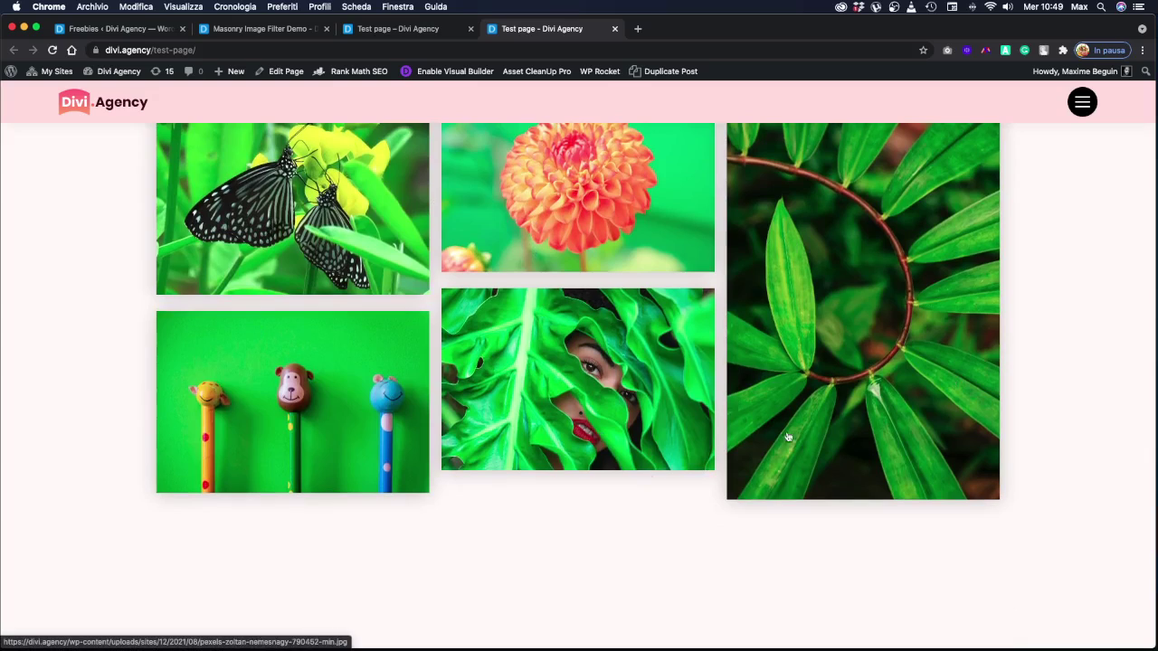
pyautogui.scroll(3, 498, 291)
pyautogui.click(504, 260)
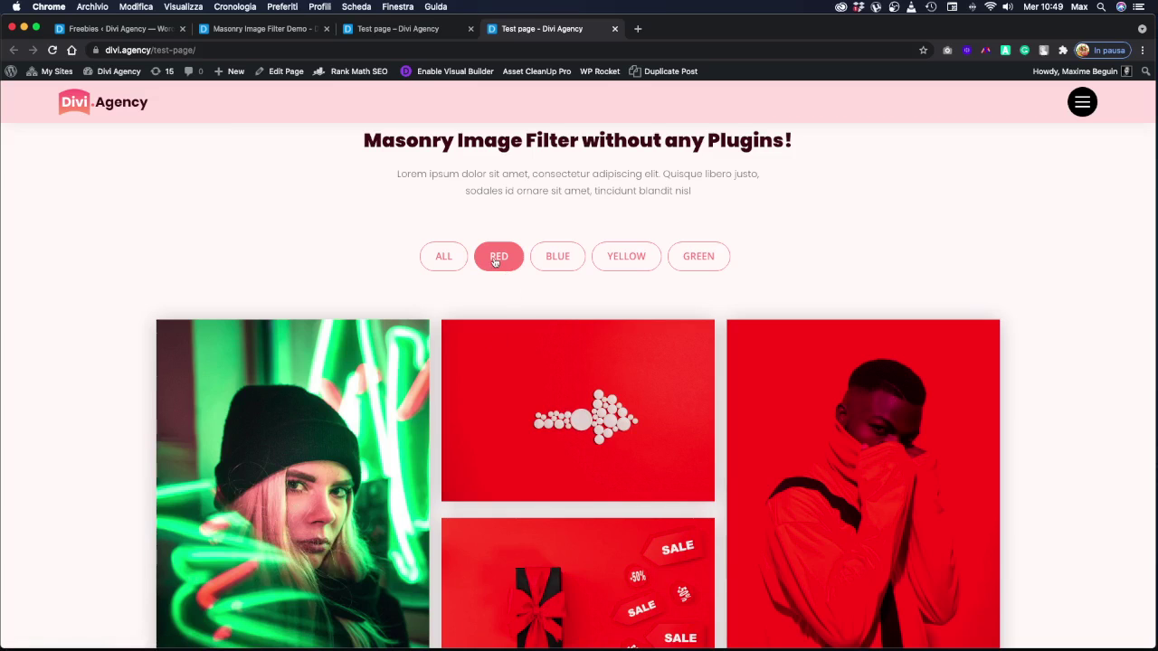
pyautogui.click(450, 263)
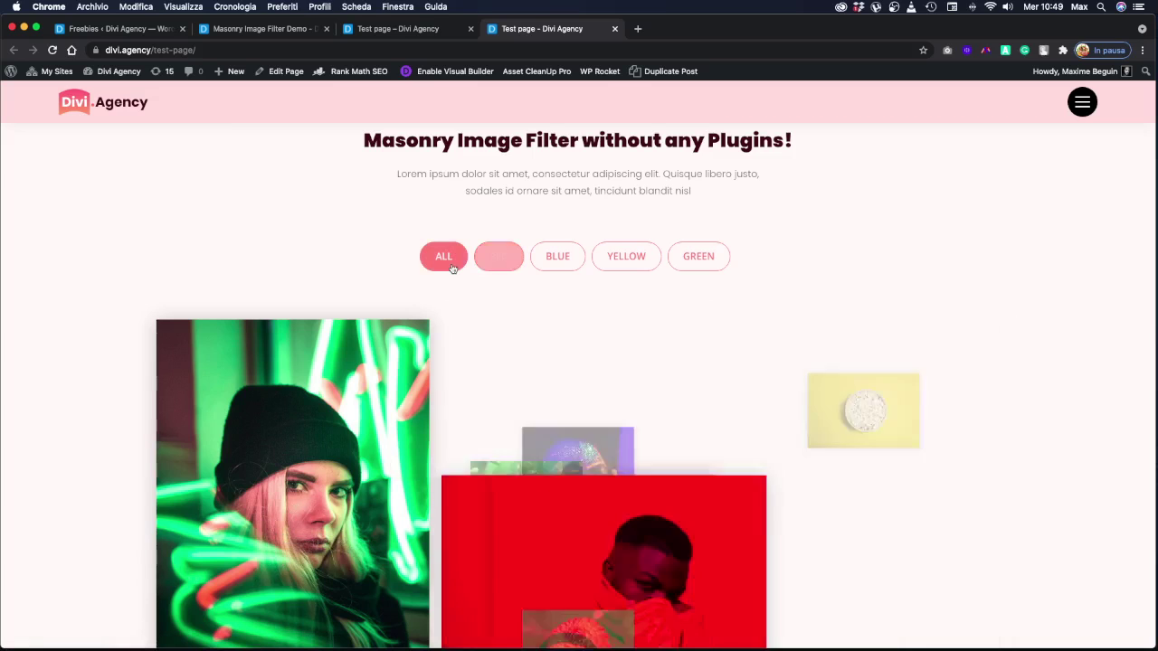
# Return to the builder, restore the first image's CSS class to filtered__item Green, and accept its settings.
pyautogui.click(445, 29)
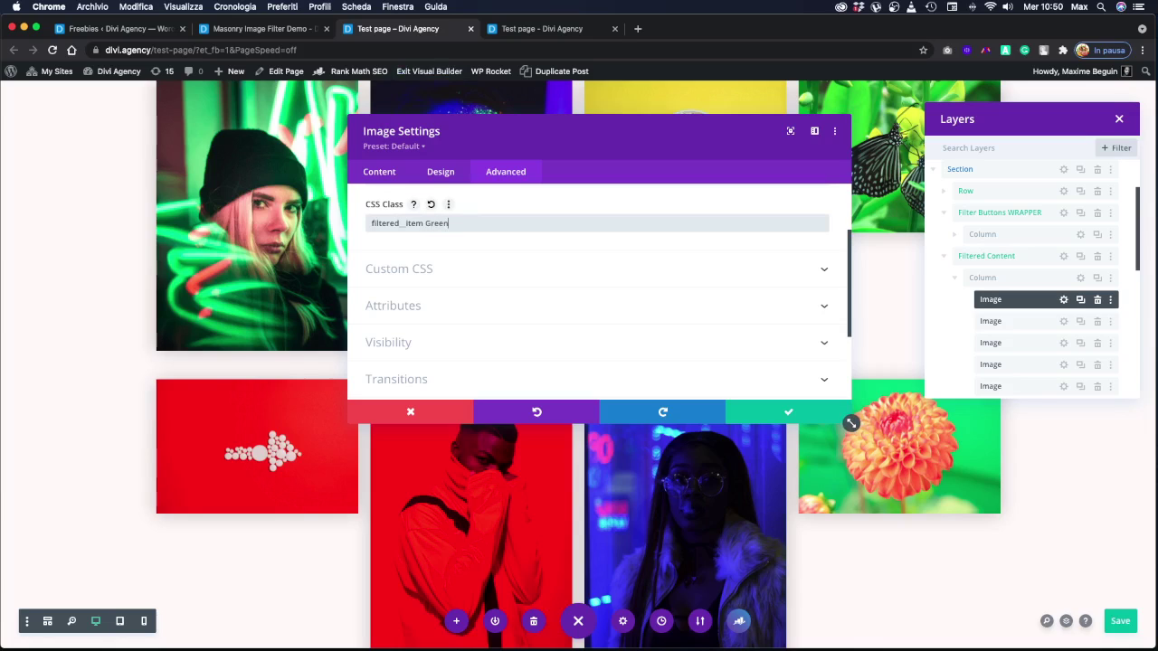
pyautogui.click(788, 411)
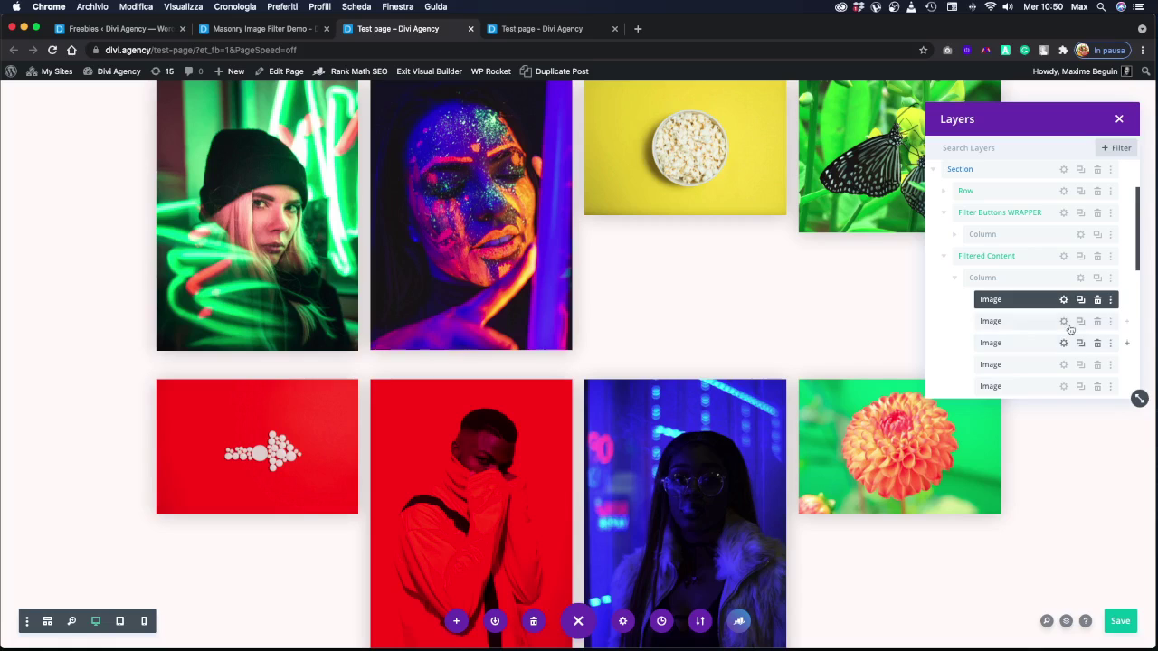
# Examine the CSS class assigned to the second Filtered Content image and close its settings without changes.
pyautogui.click(1064, 321)
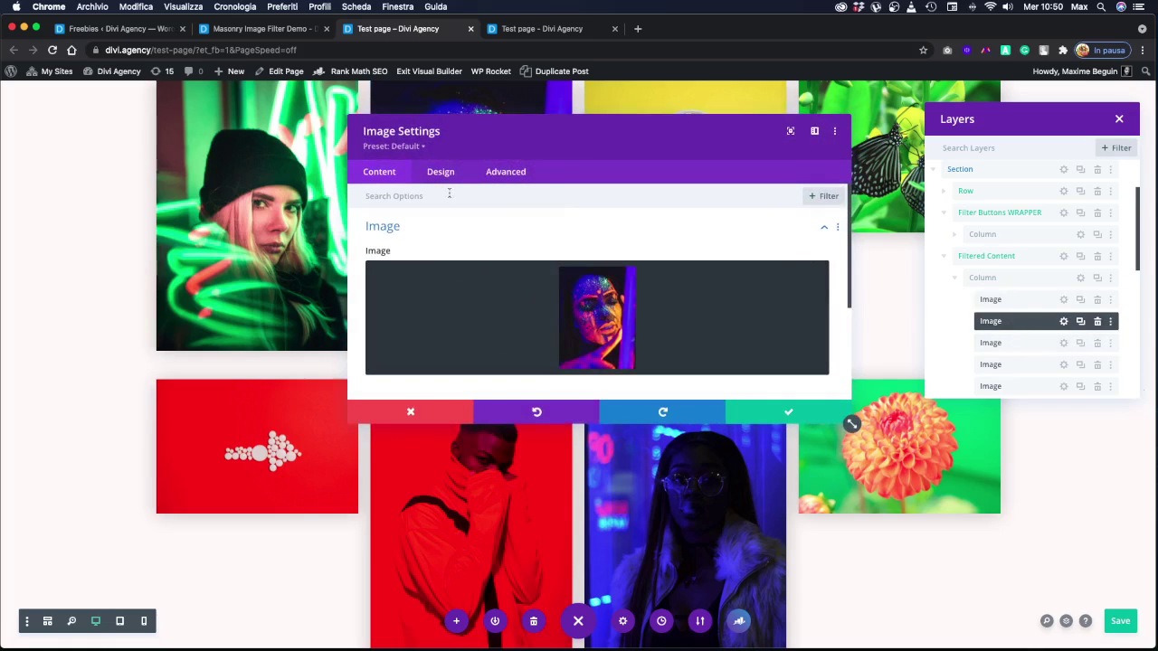
pyautogui.click(504, 174)
pyautogui.click(448, 228)
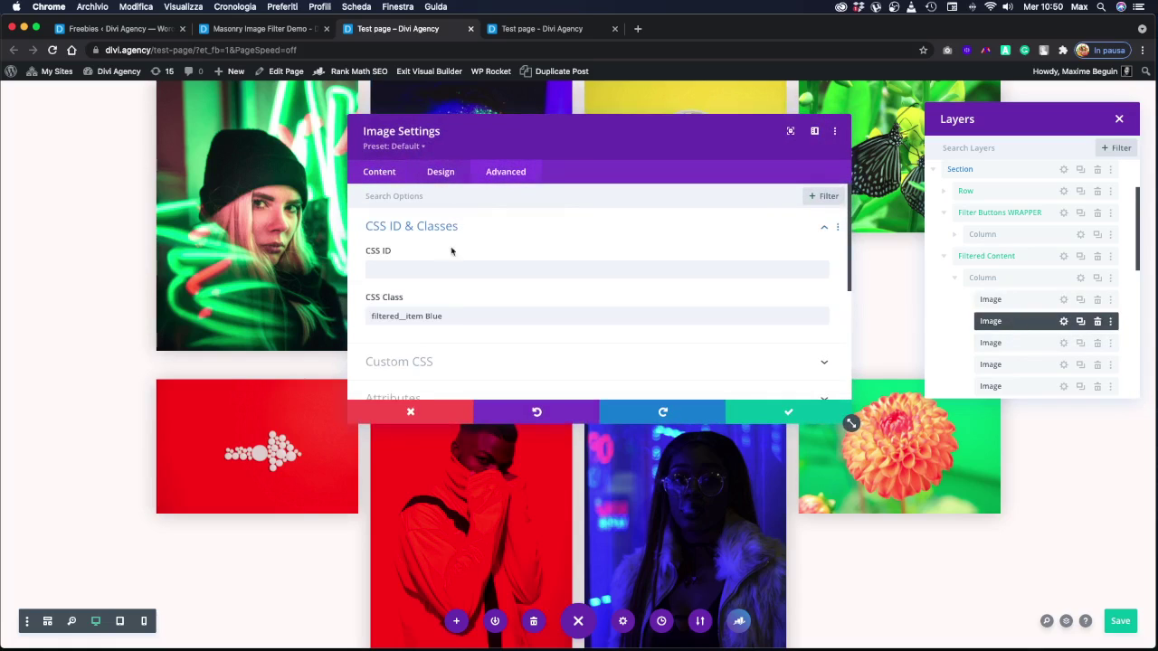
pyautogui.click(454, 316)
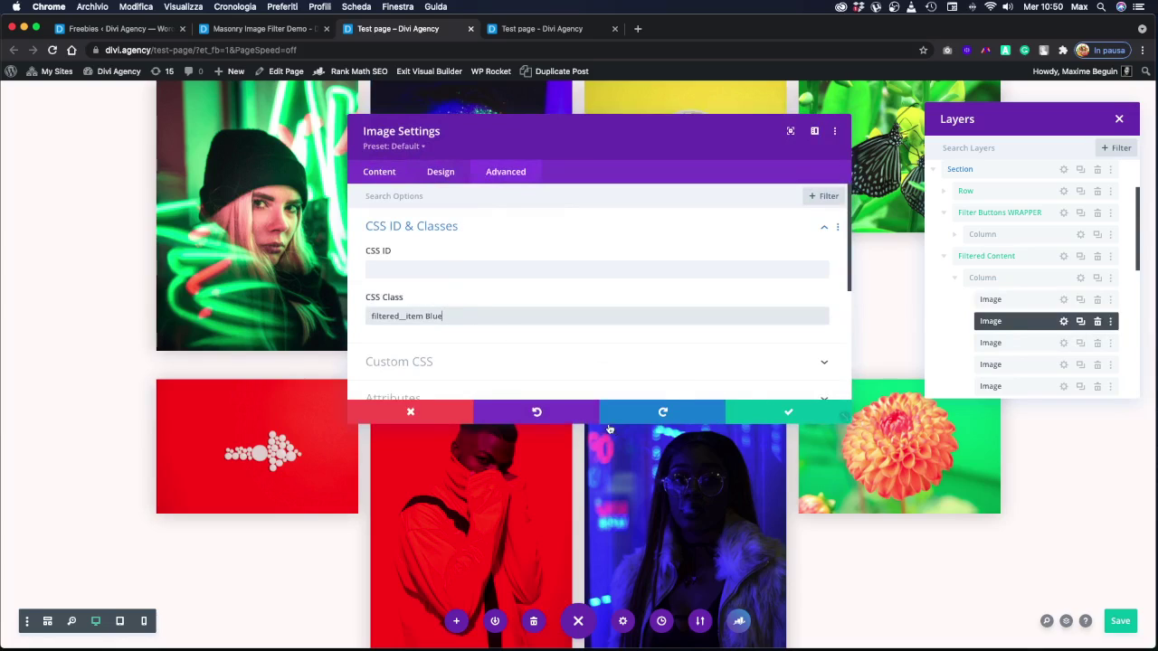
pyautogui.click(423, 412)
# Change the first gallery image's CSS class to filtered__item Orange and save the page.
pyautogui.click(1064, 300)
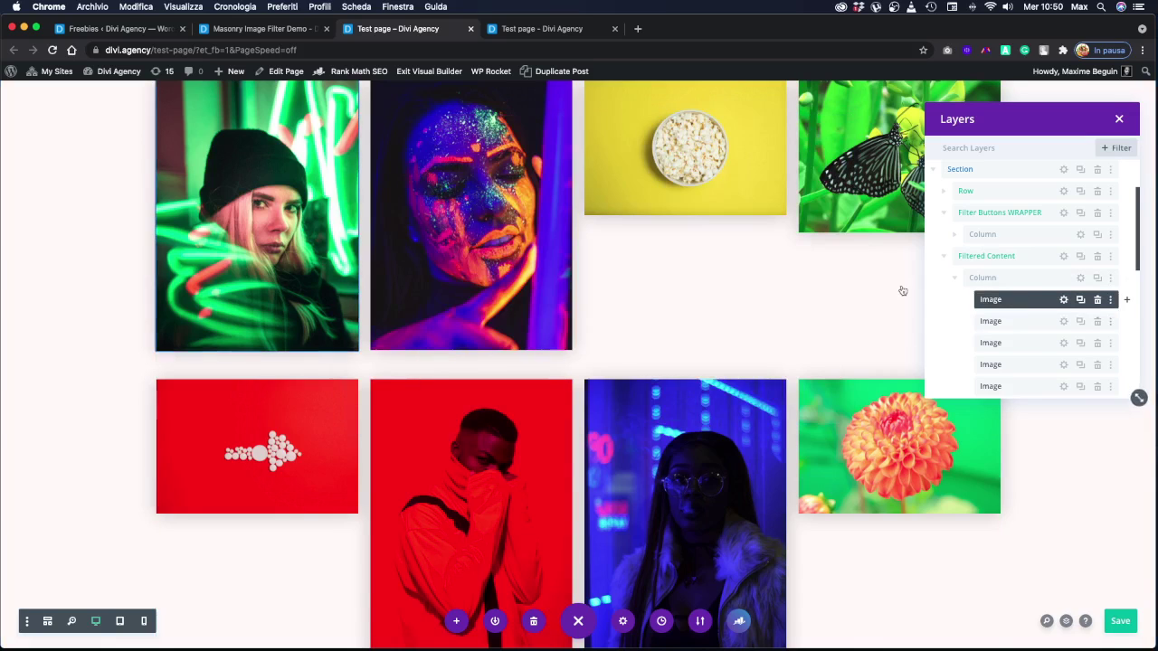
pyautogui.click(511, 174)
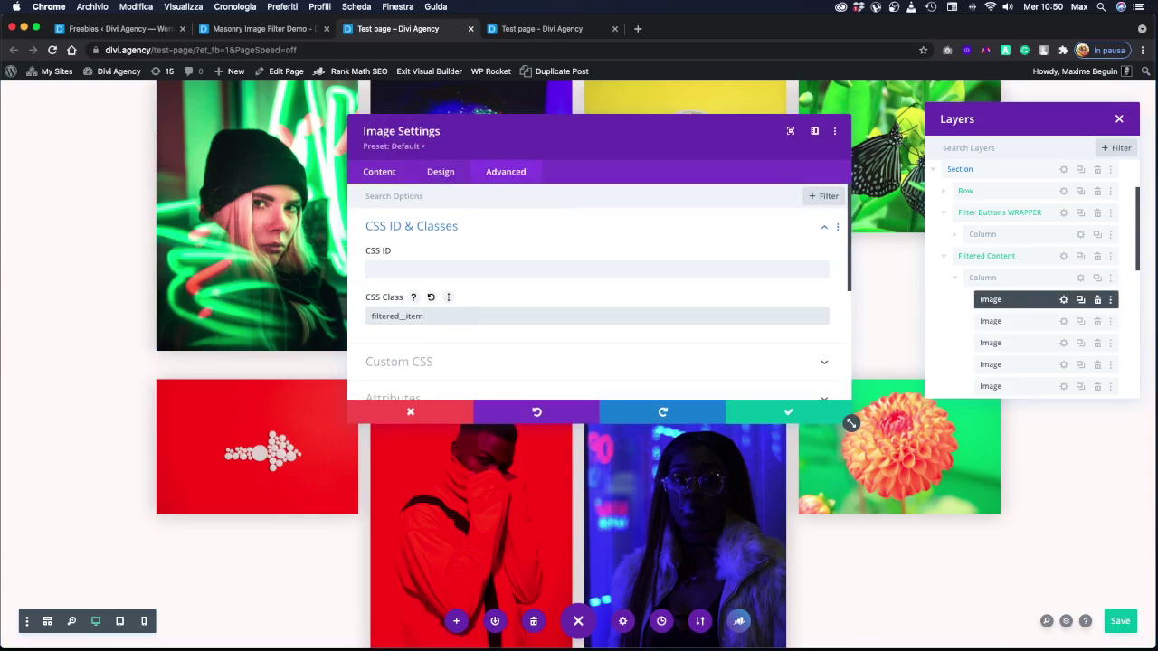
pyautogui.write('ange')
pyautogui.press('Return')
pyautogui.scroll(4, 459, 281)
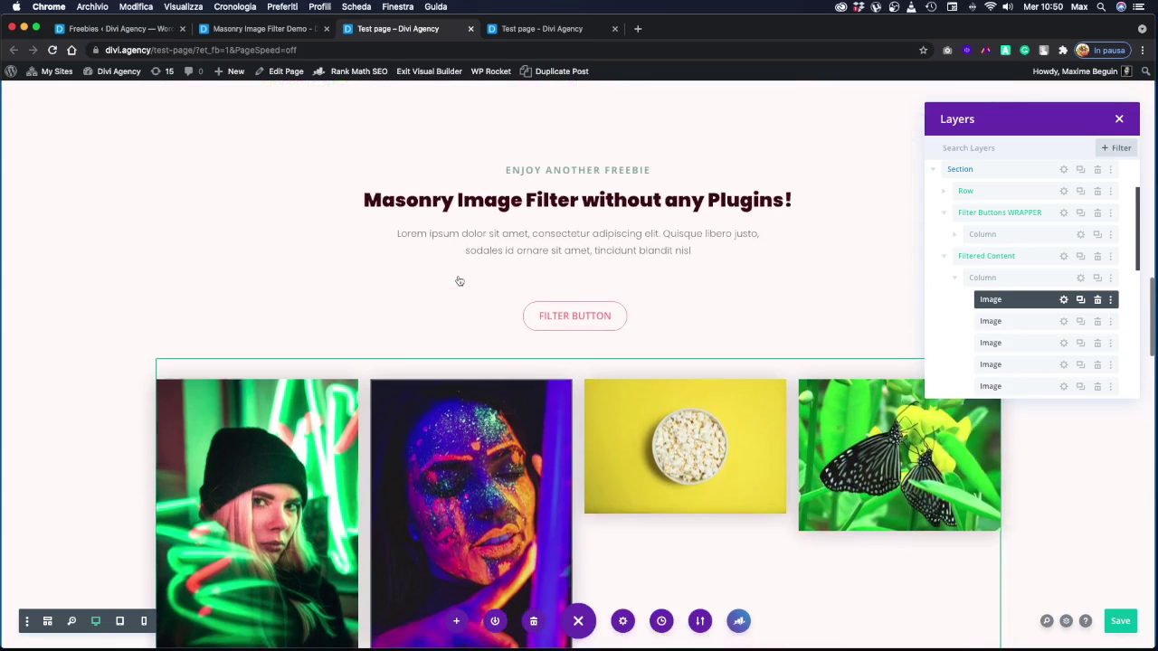
pyautogui.press('super+s')
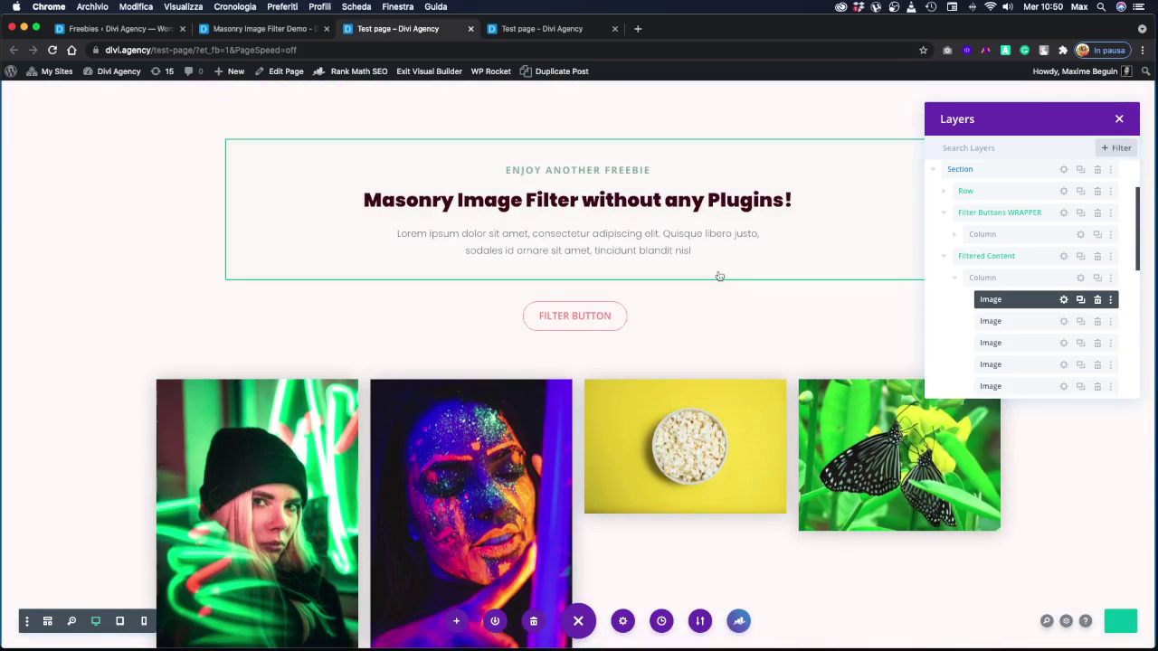
# Reload the live test page and filter the gallery by the new Orange category.
pyautogui.scroll(-3, 685, 294)
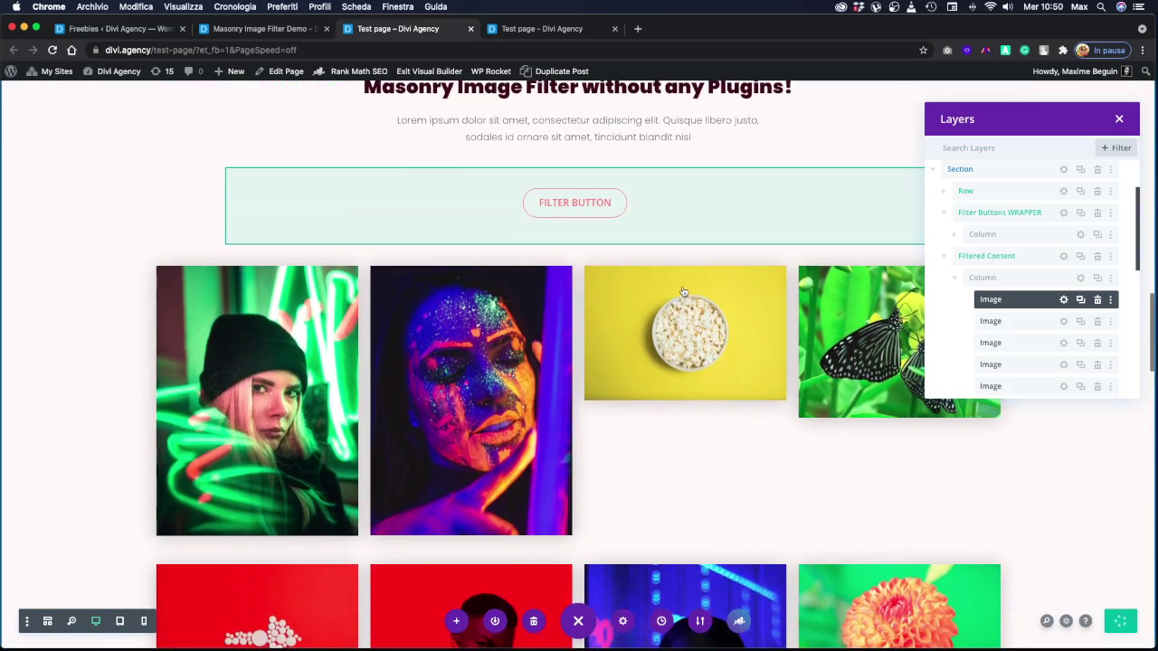
pyautogui.click(550, 32)
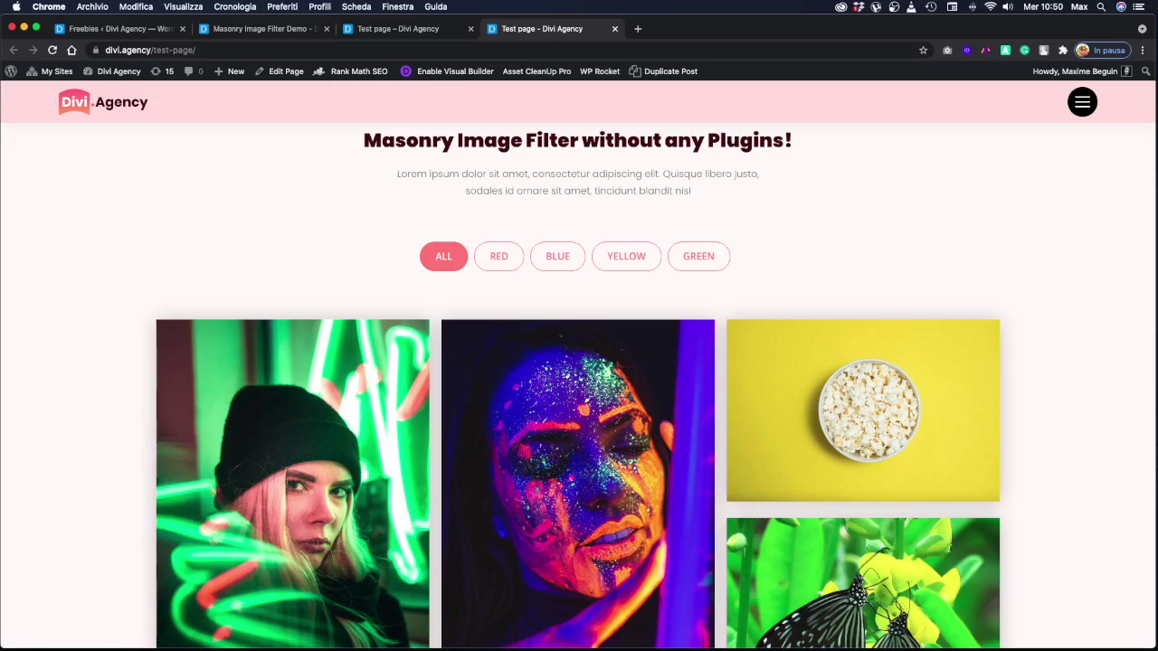
pyautogui.click(53, 49)
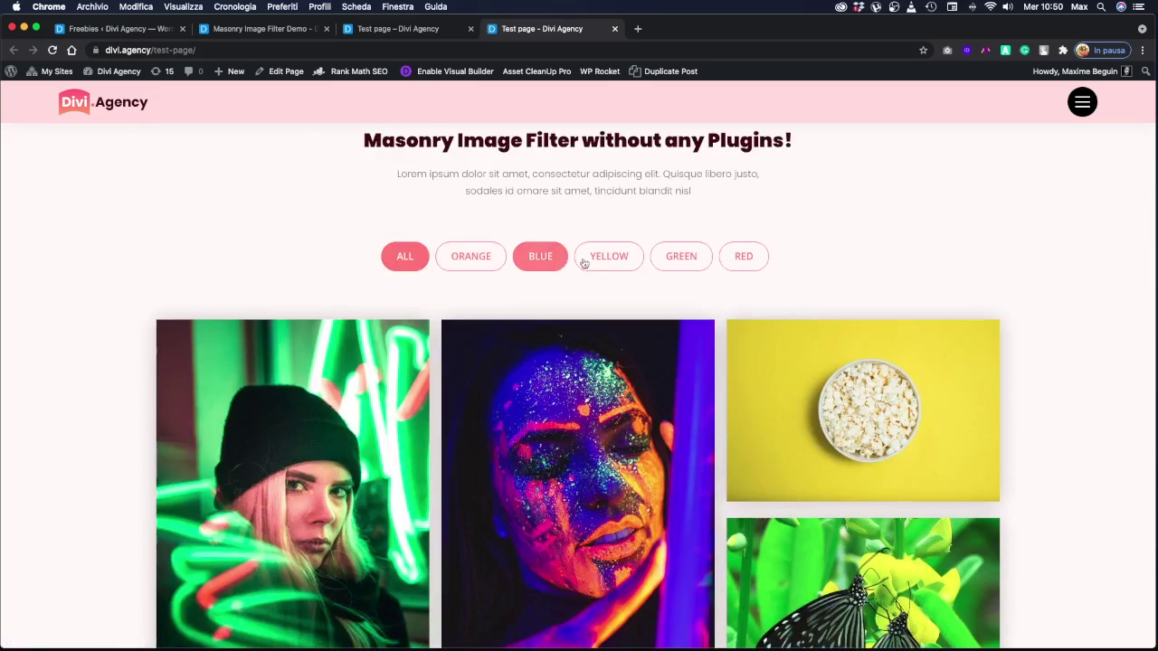
pyautogui.click(466, 258)
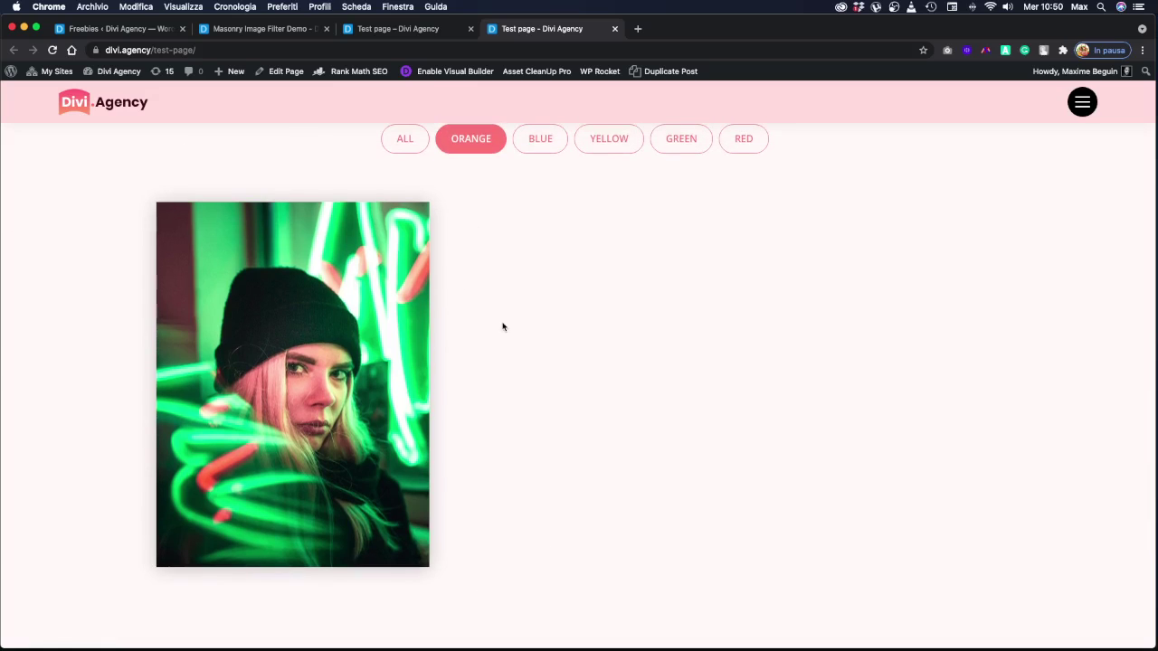
# In the builder, set the first gallery image's CSS class back to filtered__item Green and save the page.
pyautogui.click(425, 34)
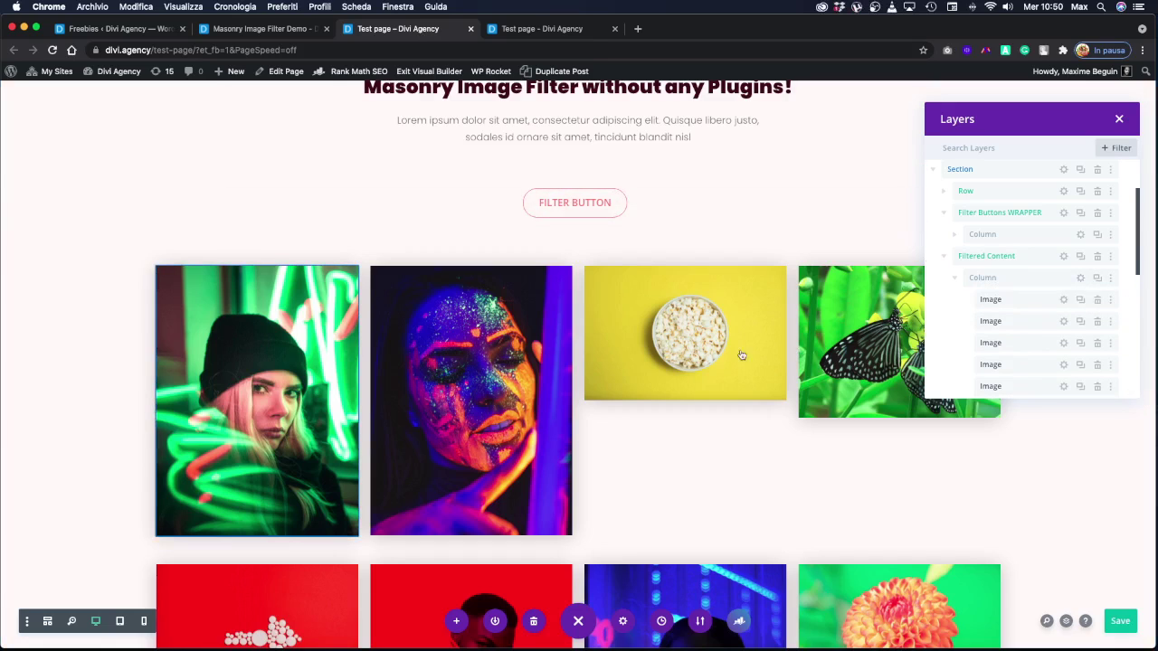
pyautogui.click(1056, 304)
pyautogui.click(1059, 301)
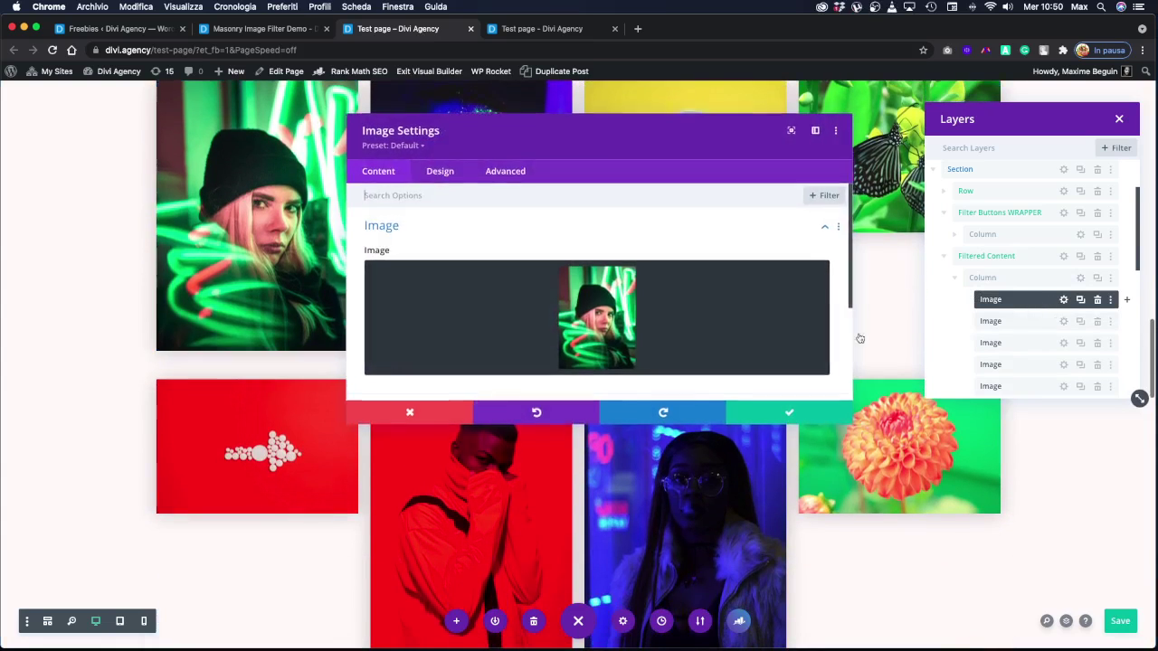
pyautogui.click(502, 174)
pyautogui.click(455, 227)
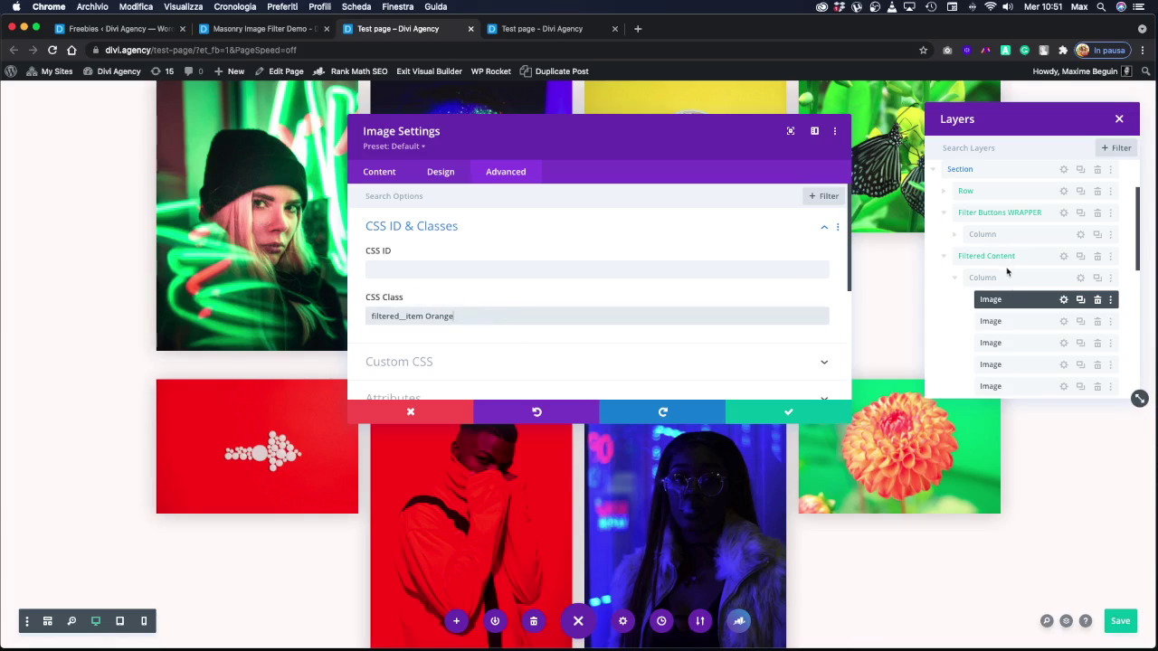
pyautogui.scroll(-2, 1017, 302)
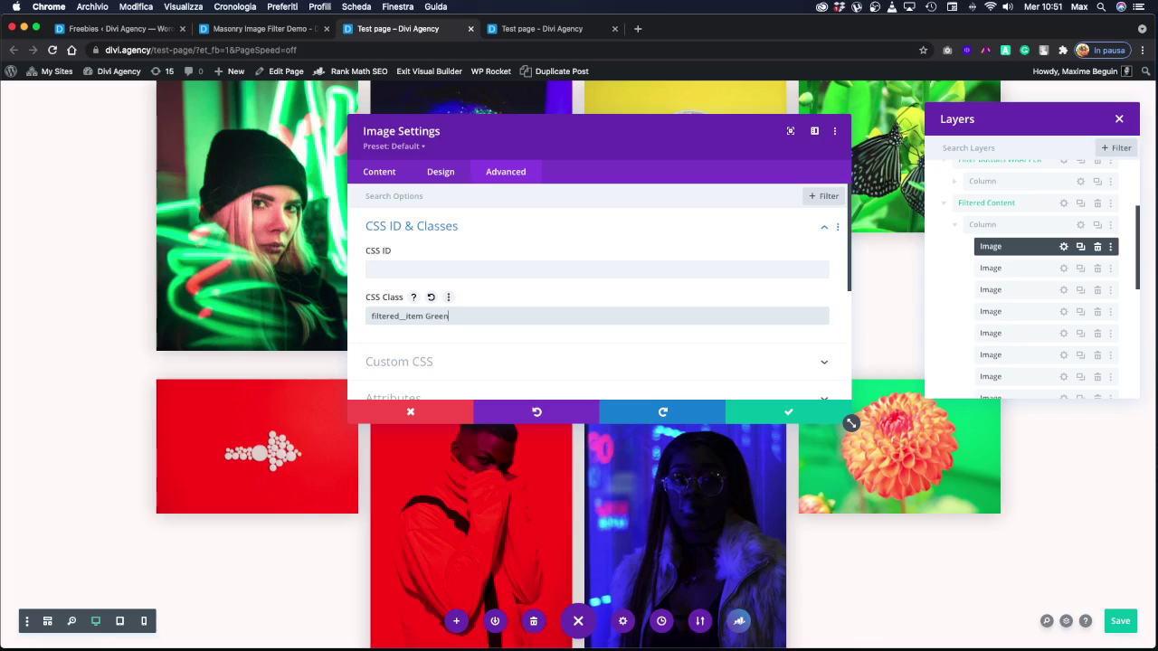
pyautogui.click(841, 415)
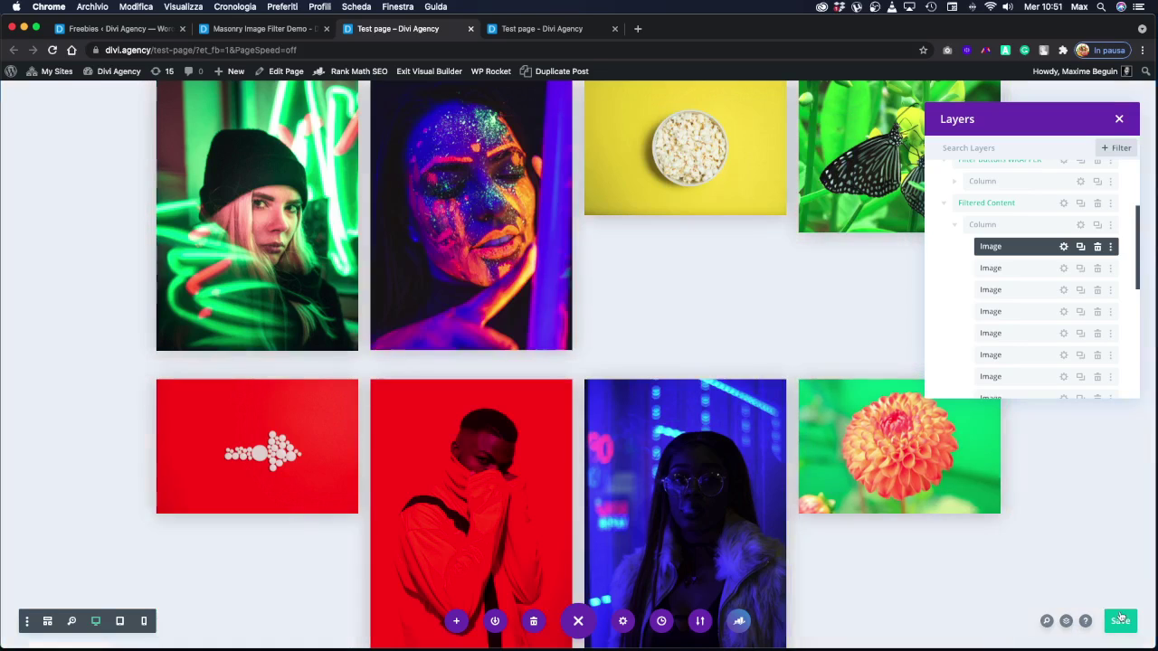
pyautogui.scroll(3, 615, 263)
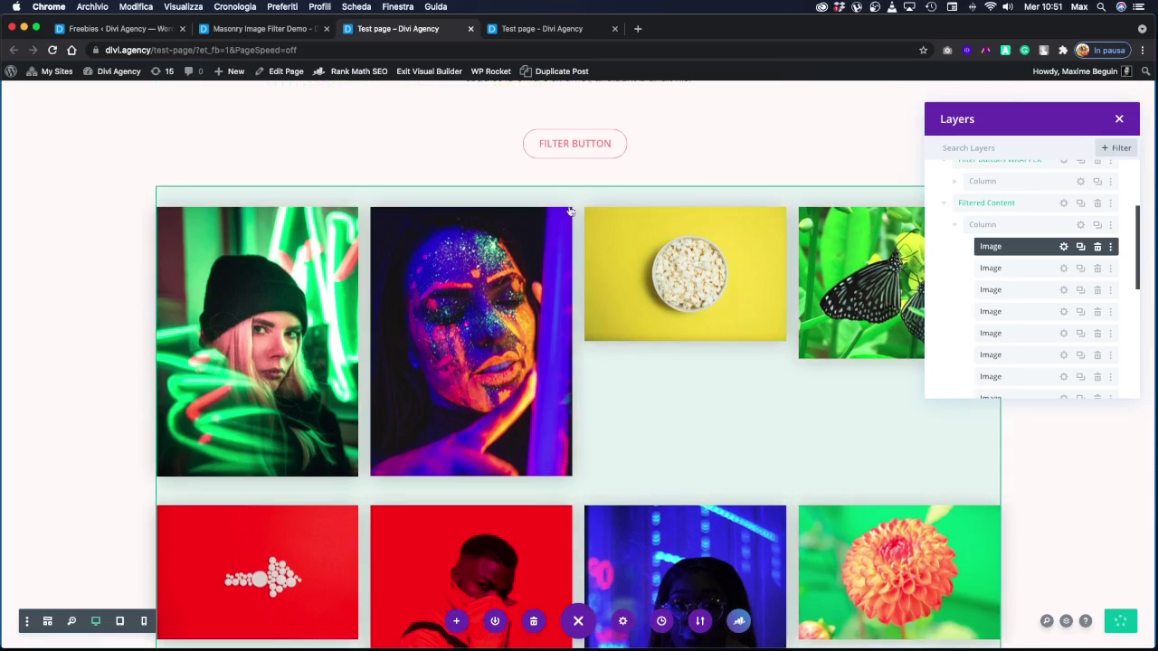
# Reload the live test page, test the Green filter, and return the gallery to all images.
pyautogui.click(537, 28)
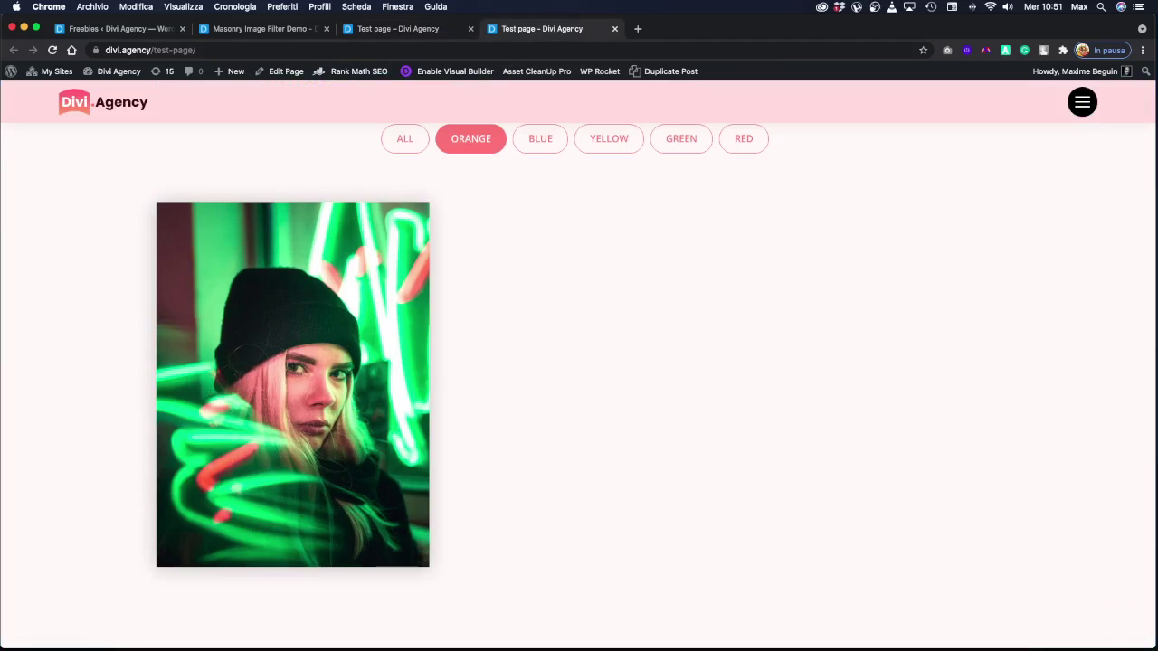
pyautogui.click(52, 49)
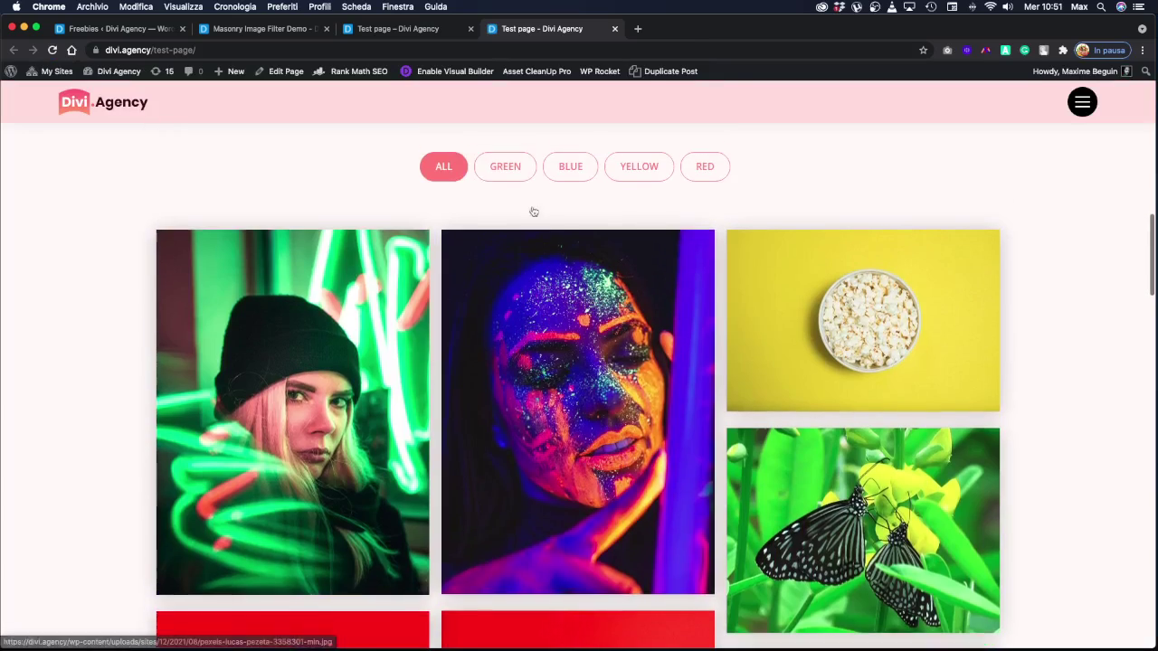
pyautogui.click(506, 180)
pyautogui.click(443, 179)
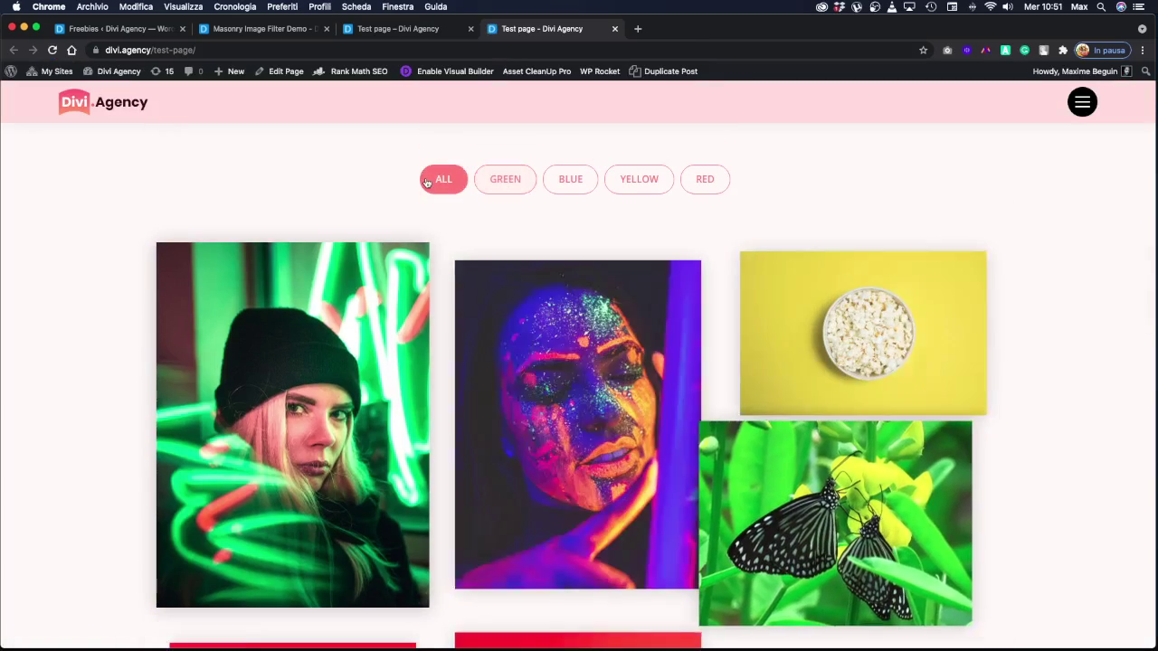
# Switch back to the builder page, show the Filter Button area, and reposition the floating Layers panel.
pyautogui.click(413, 34)
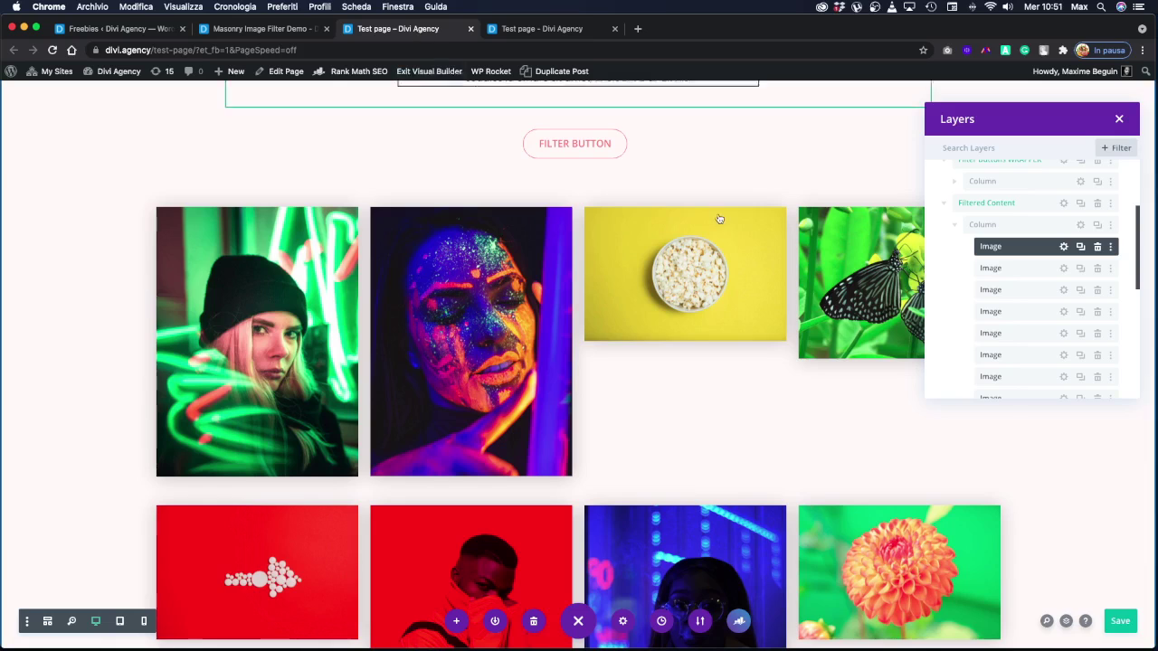
pyautogui.scroll(2, 719, 219)
pyautogui.scroll(1, 719, 219)
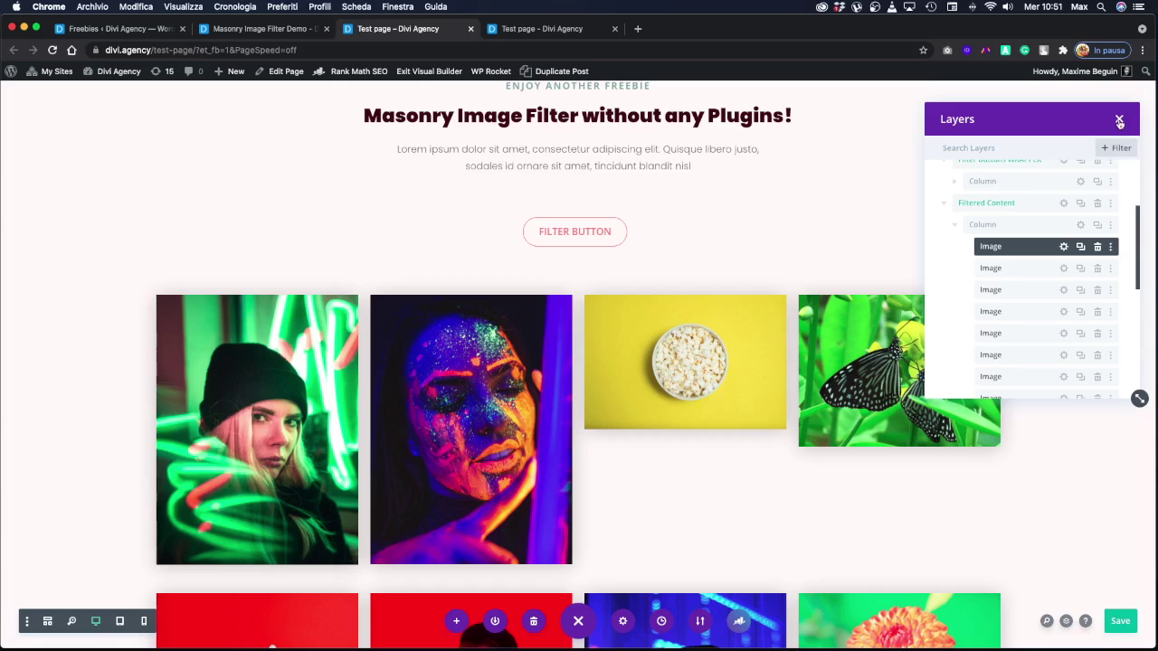
pyautogui.moveTo(1094, 120); pyautogui.dragTo(1106, 99)
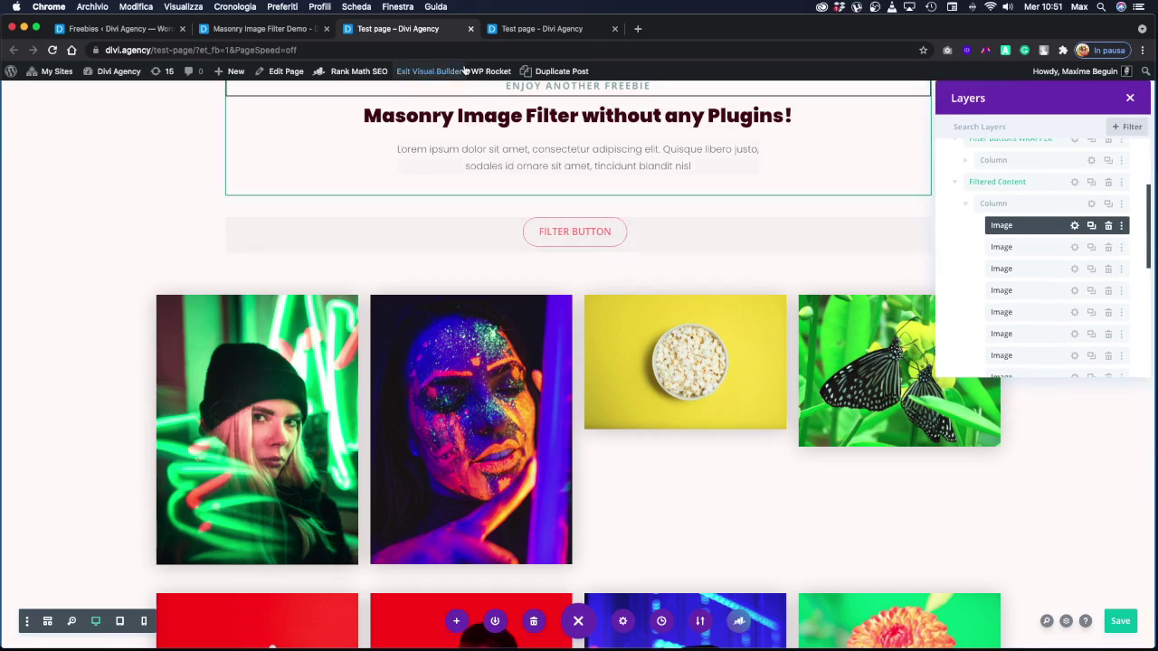
# Check the live filter buttons, and in the builder open the Filter Button module's Button design settings, keeping the button preview uncovered.
pyautogui.click(541, 29)
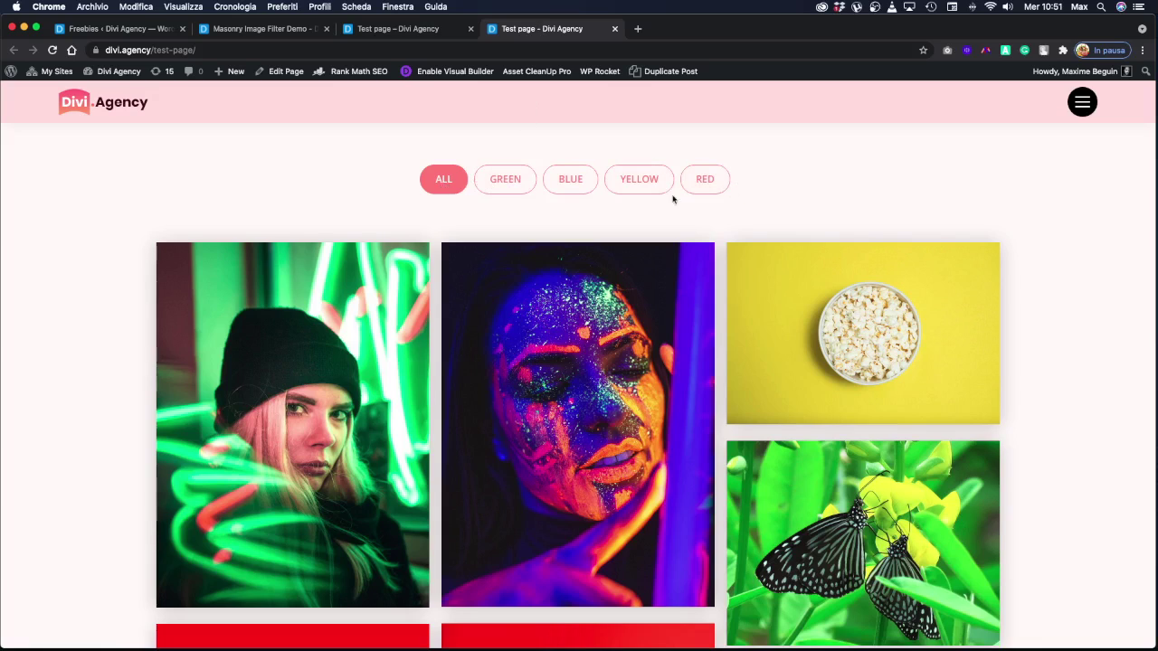
pyautogui.click(435, 31)
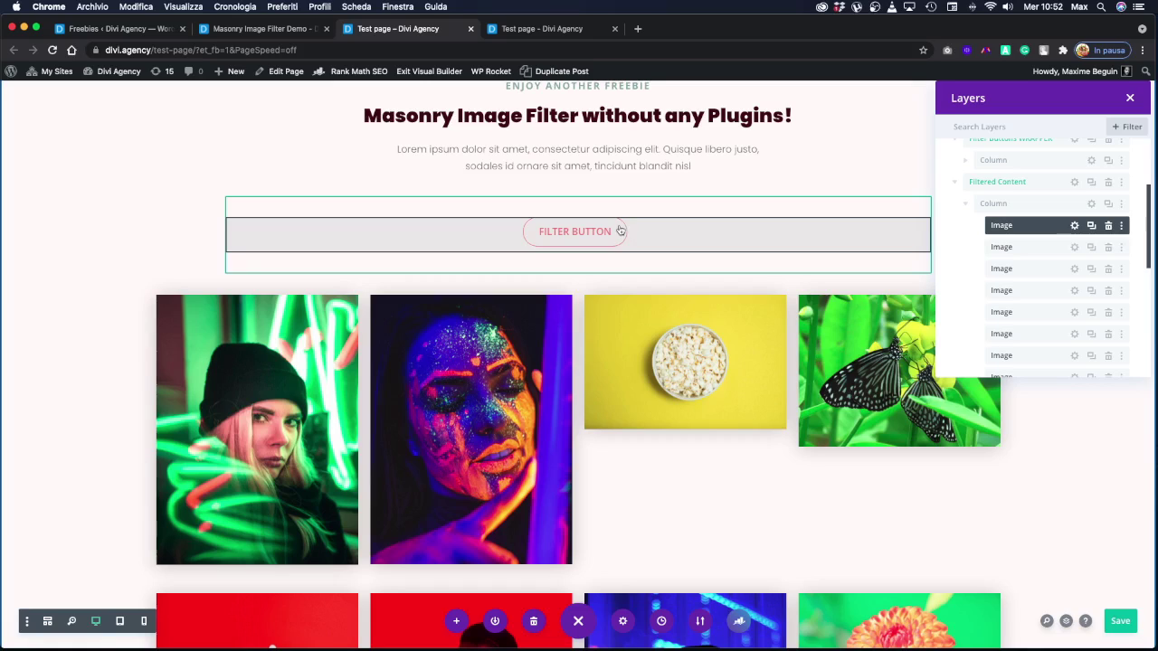
pyautogui.moveTo(588, 231)
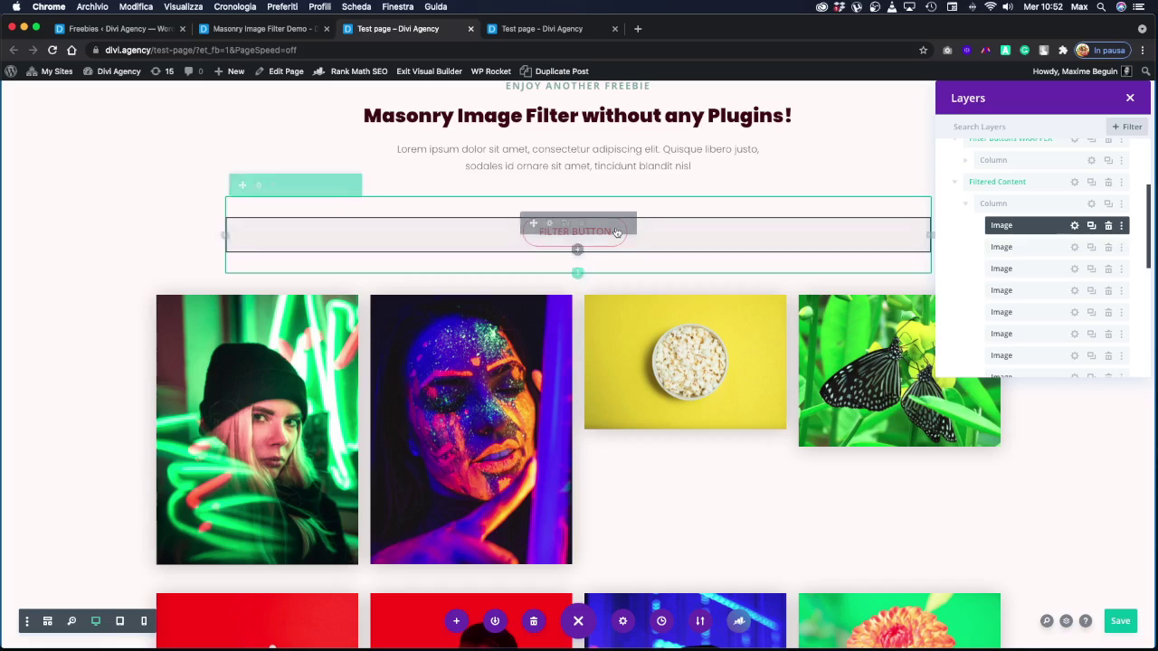
pyautogui.click(548, 225)
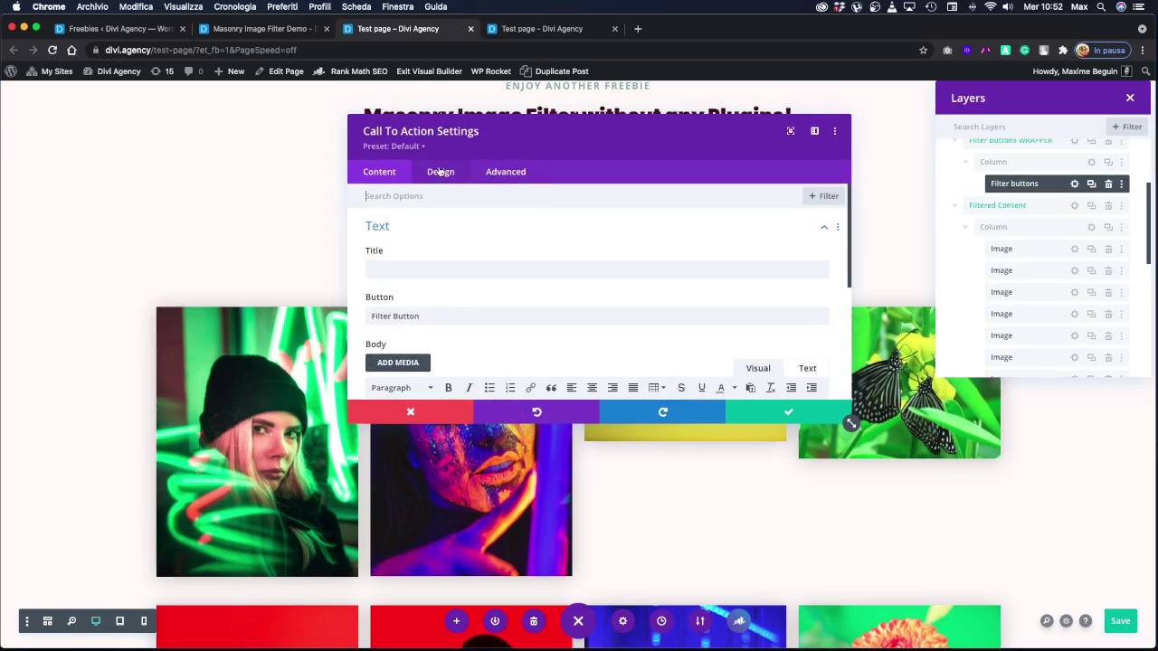
pyautogui.click(440, 172)
pyautogui.scroll(-1, 434, 248)
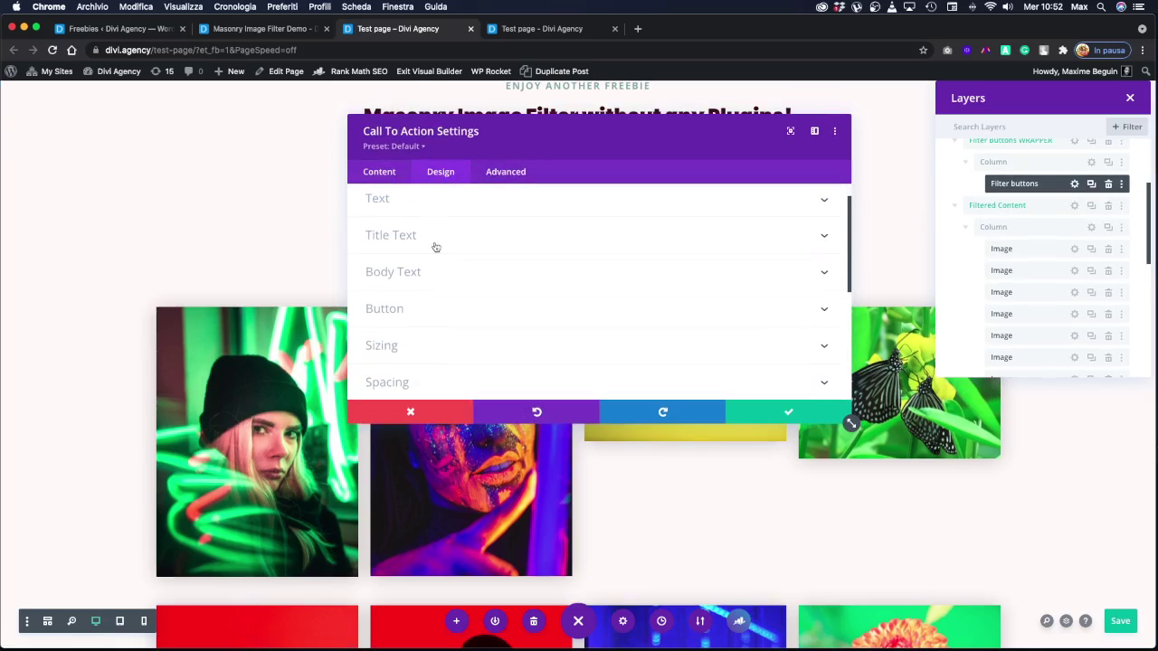
pyautogui.click(421, 308)
pyautogui.scroll(-2, 481, 299)
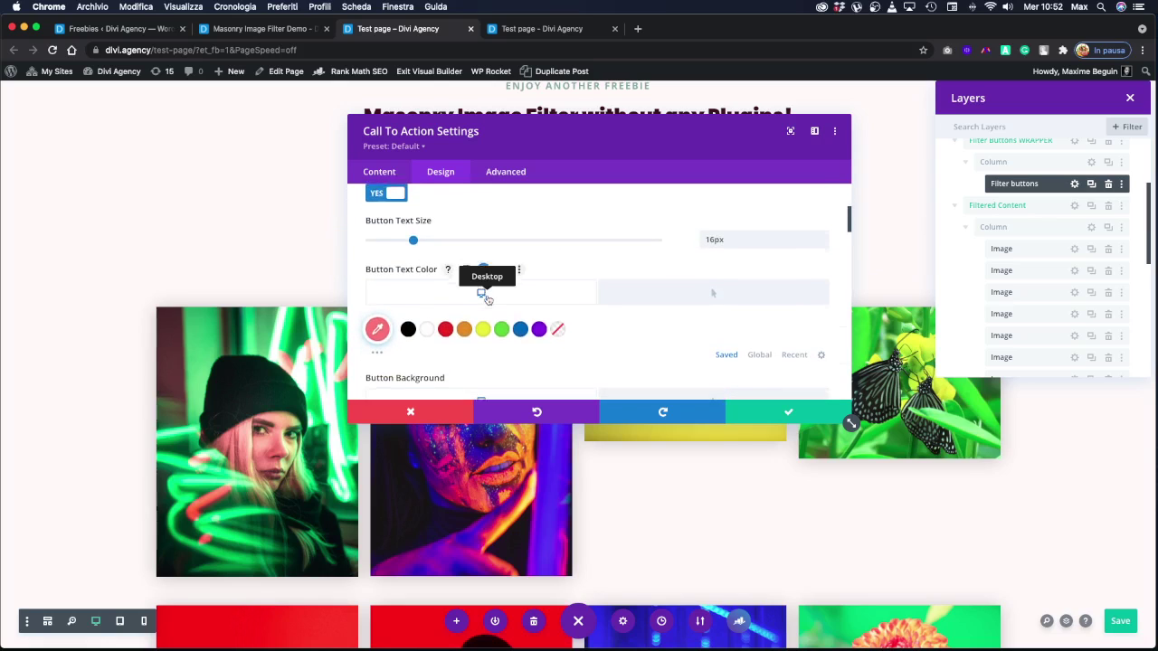
pyautogui.moveTo(563, 151); pyautogui.dragTo(840, 183)
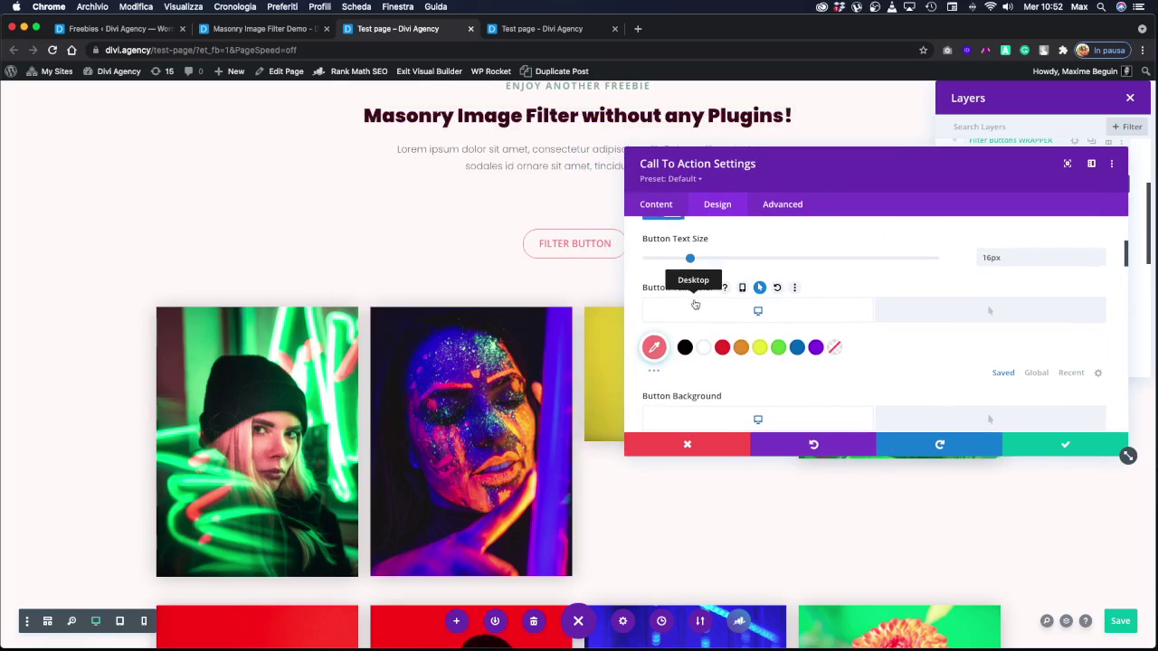
# Set the Filter Button's normal text color to black (#000000) and check its hover text color.
pyautogui.scroll(-1, 695, 304)
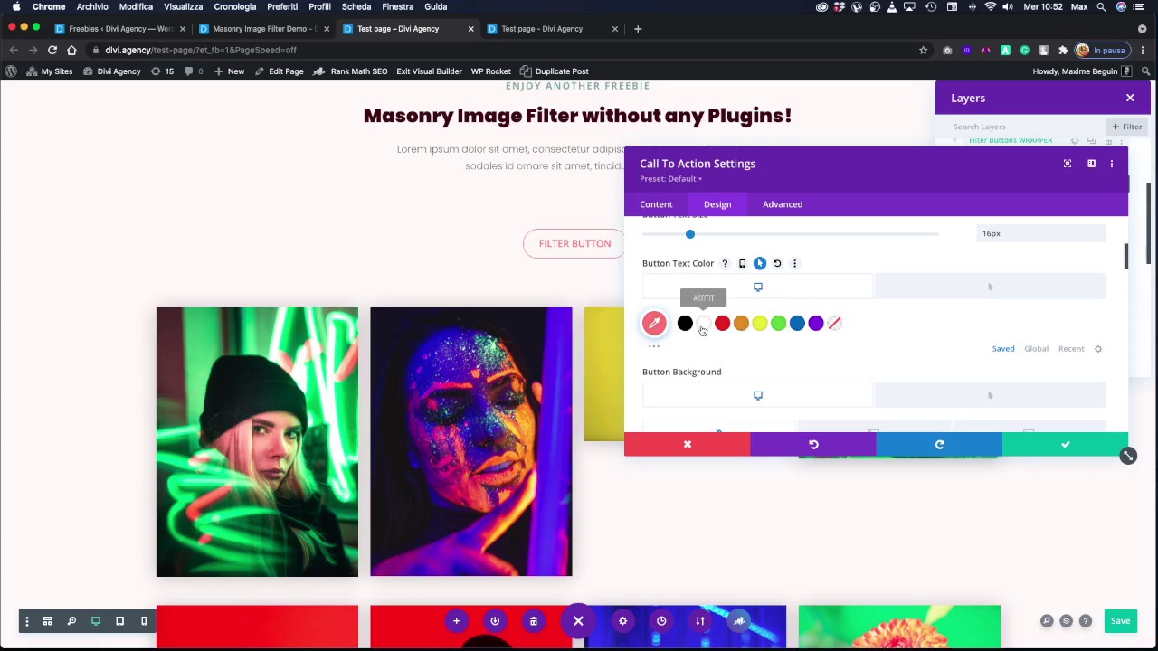
pyautogui.click(685, 324)
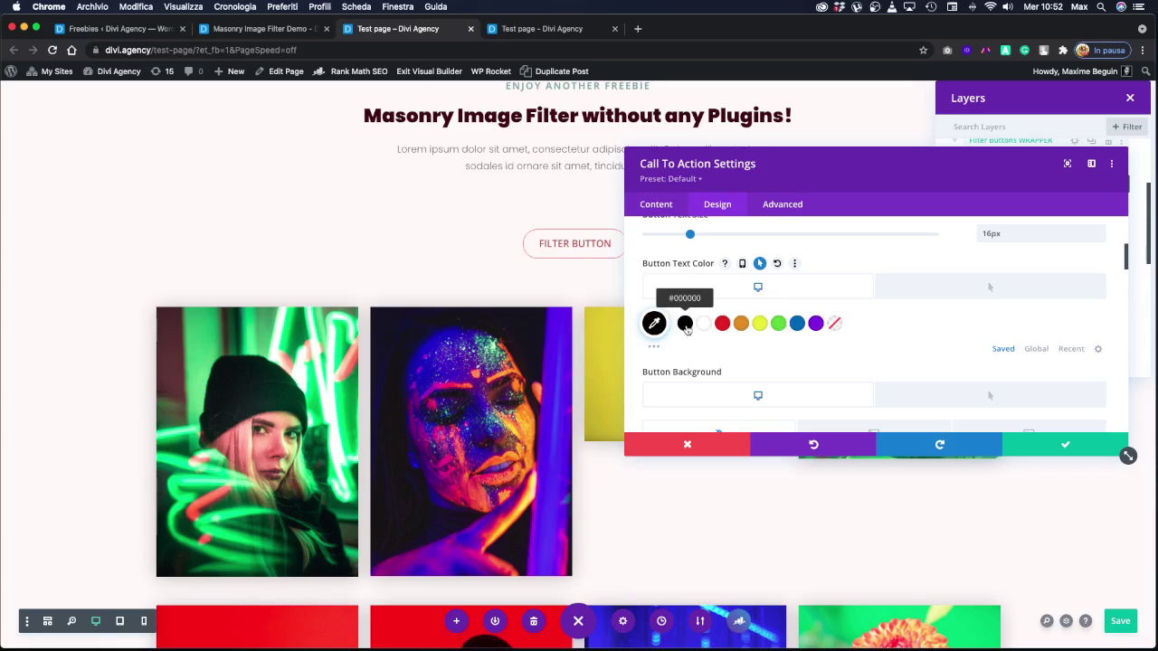
pyautogui.scroll(-1, 693, 330)
pyautogui.scroll(1, 693, 330)
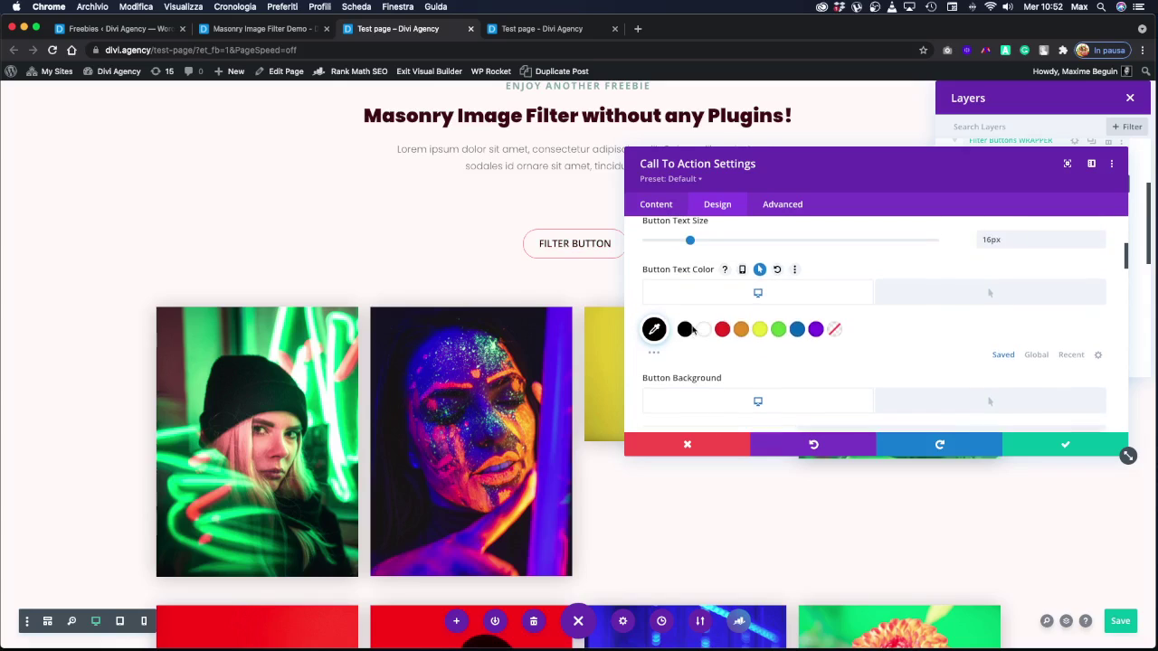
pyautogui.click(944, 299)
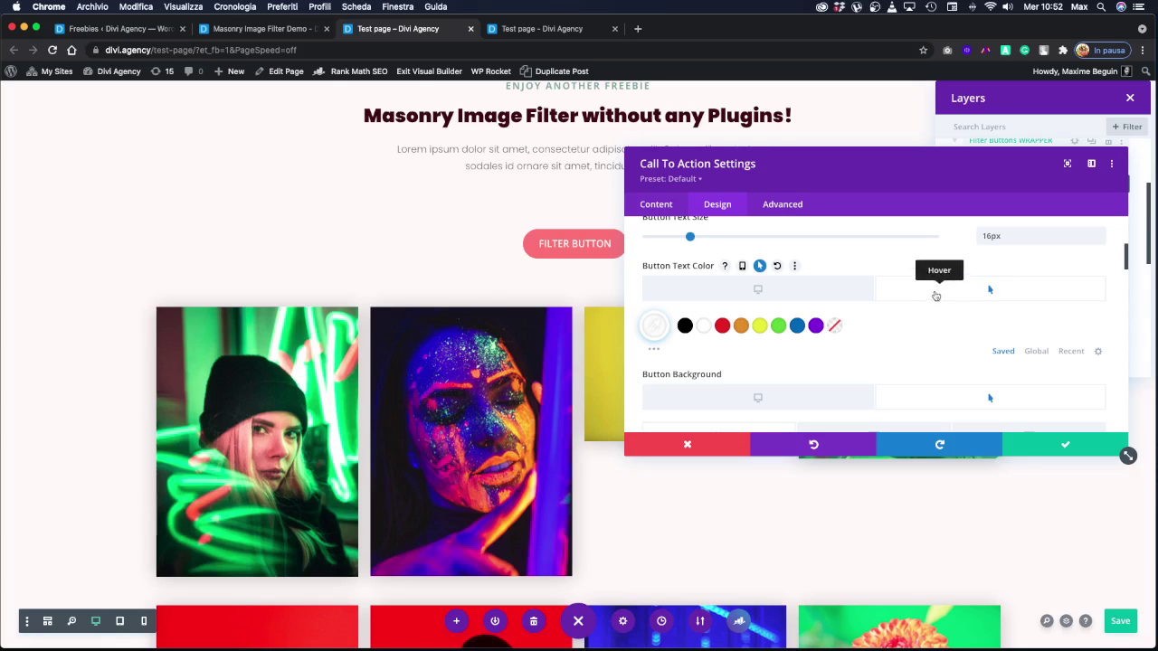
pyautogui.click(827, 292)
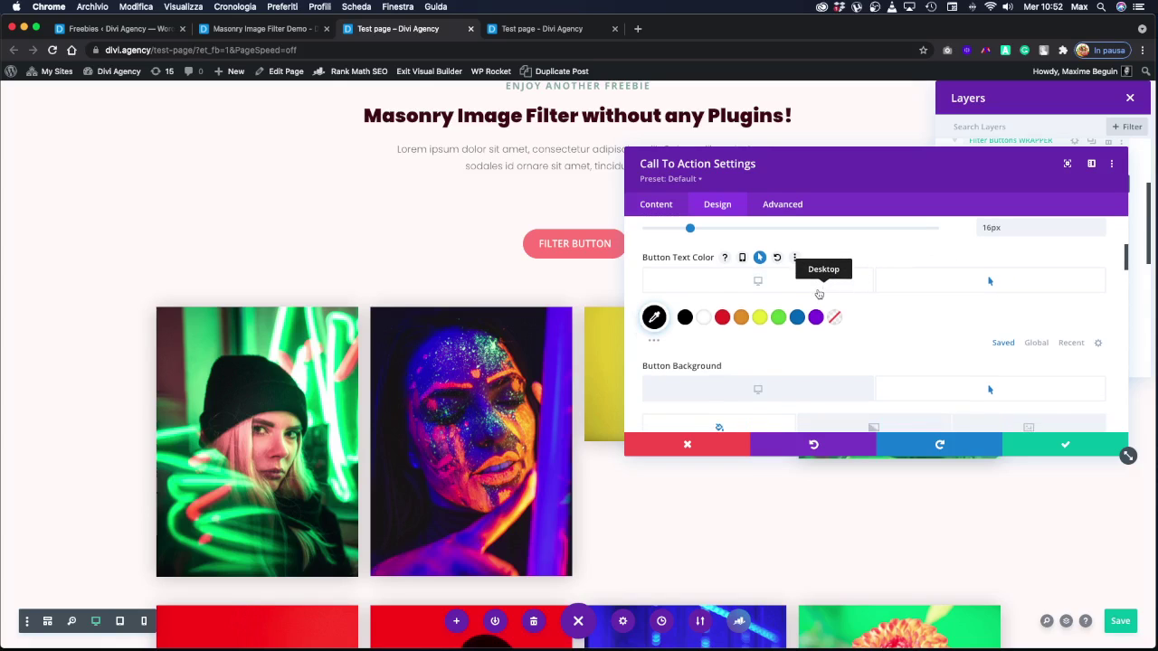
# Set the Filter Button's normal background color to black (#000000).
pyautogui.scroll(-1, 817, 292)
pyautogui.scroll(-1, 773, 353)
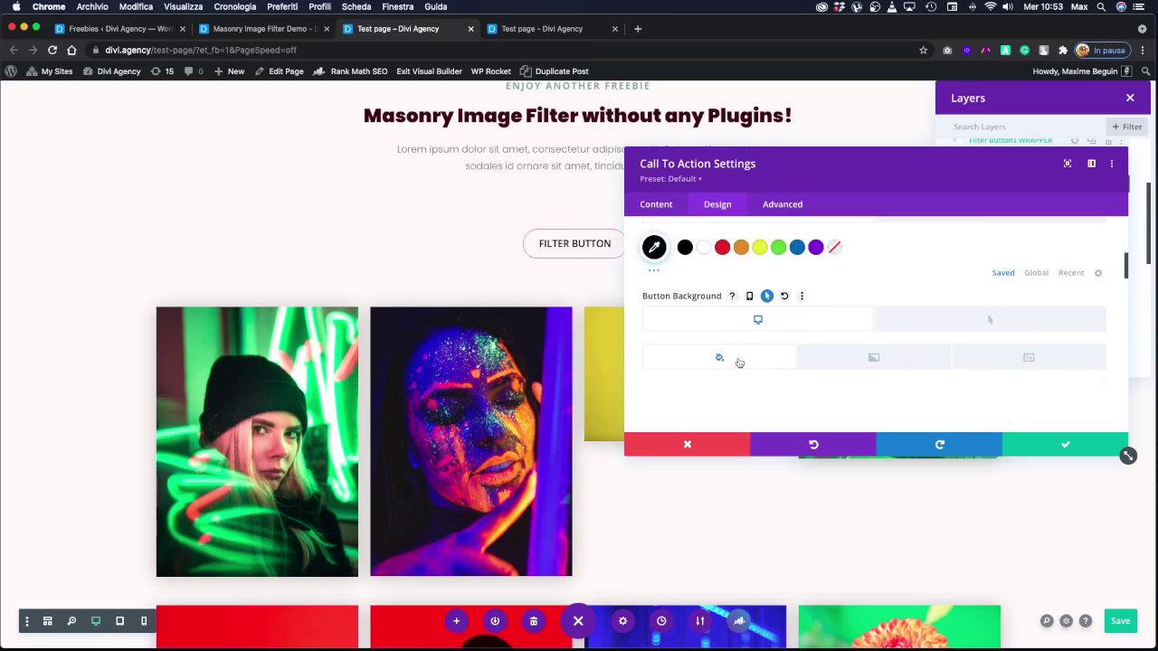
pyautogui.scroll(-1, 737, 360)
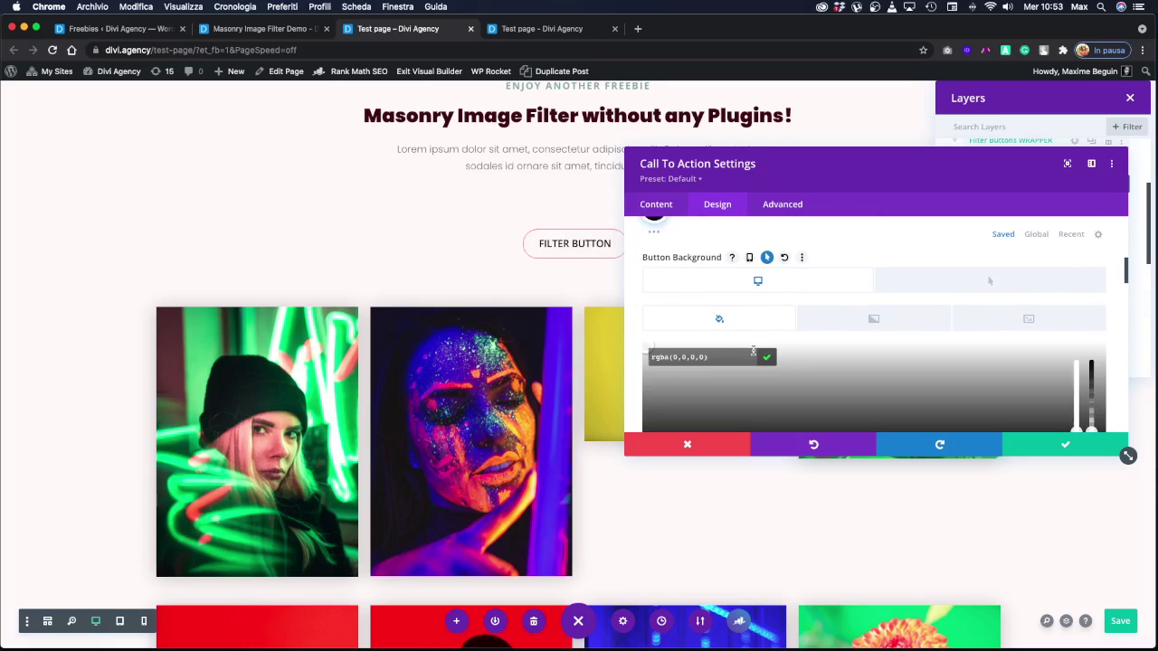
pyautogui.scroll(-2, 752, 349)
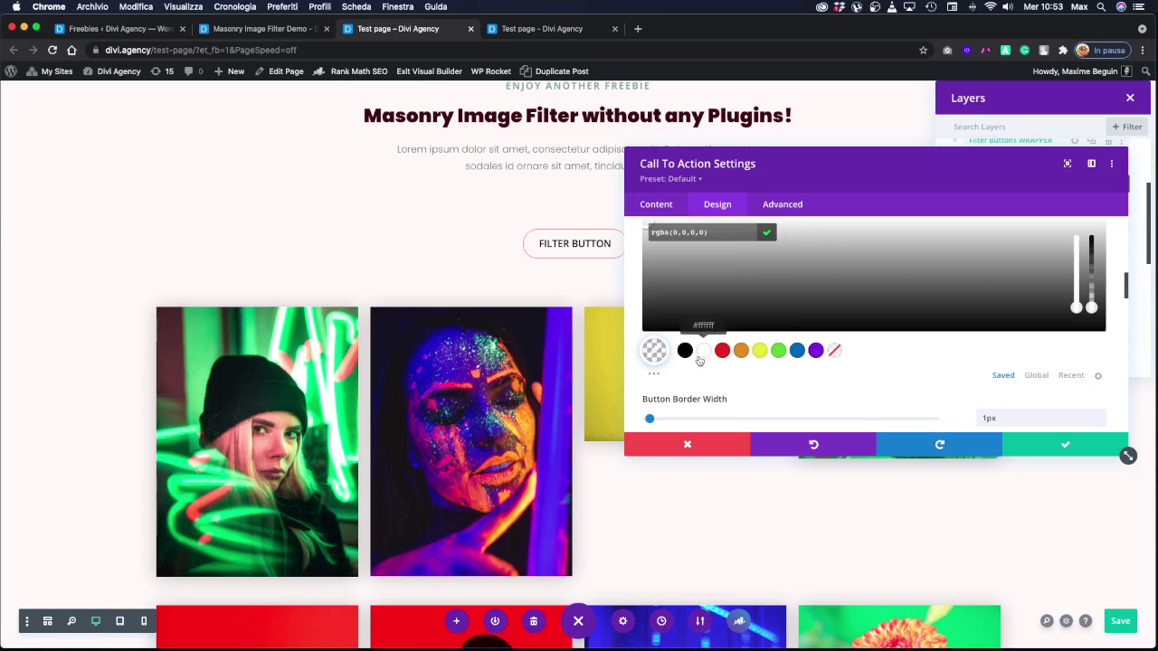
pyautogui.click(686, 352)
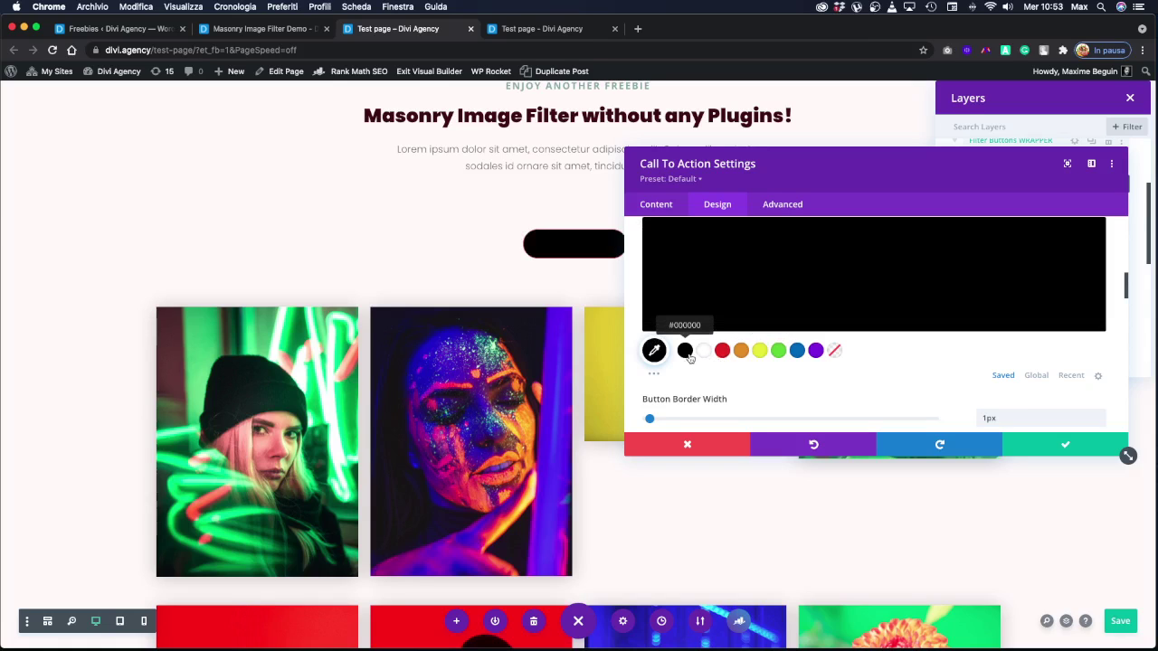
# Set the Filter Button's normal text color to white (#ffffff).
pyautogui.scroll(5, 689, 356)
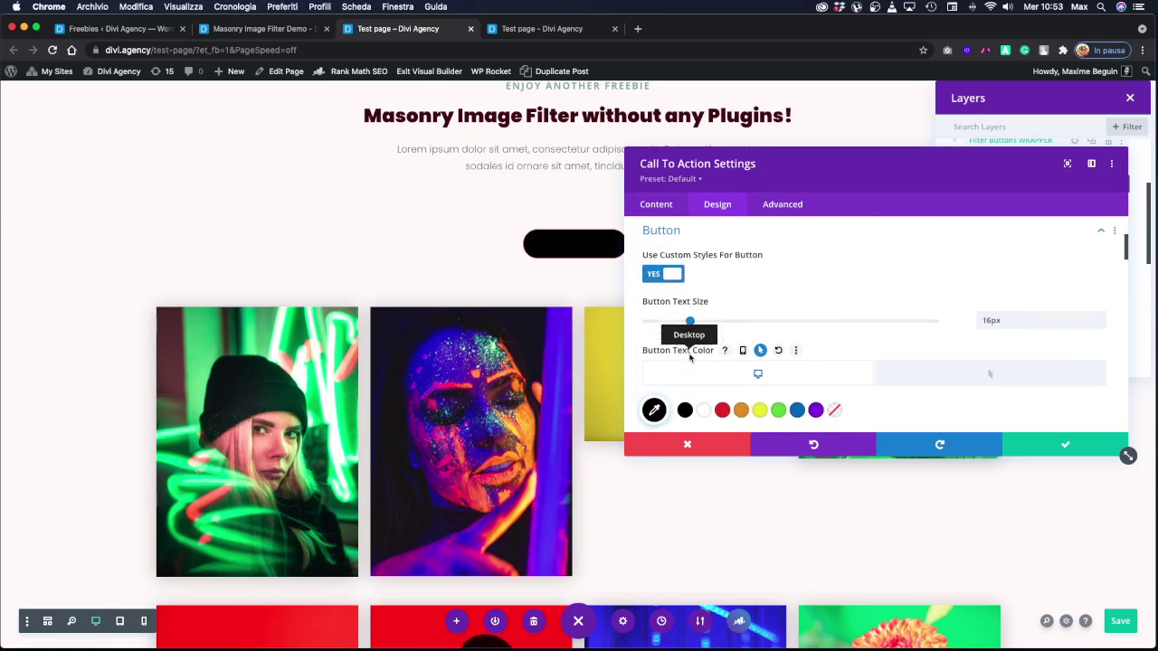
pyautogui.scroll(-1, 705, 366)
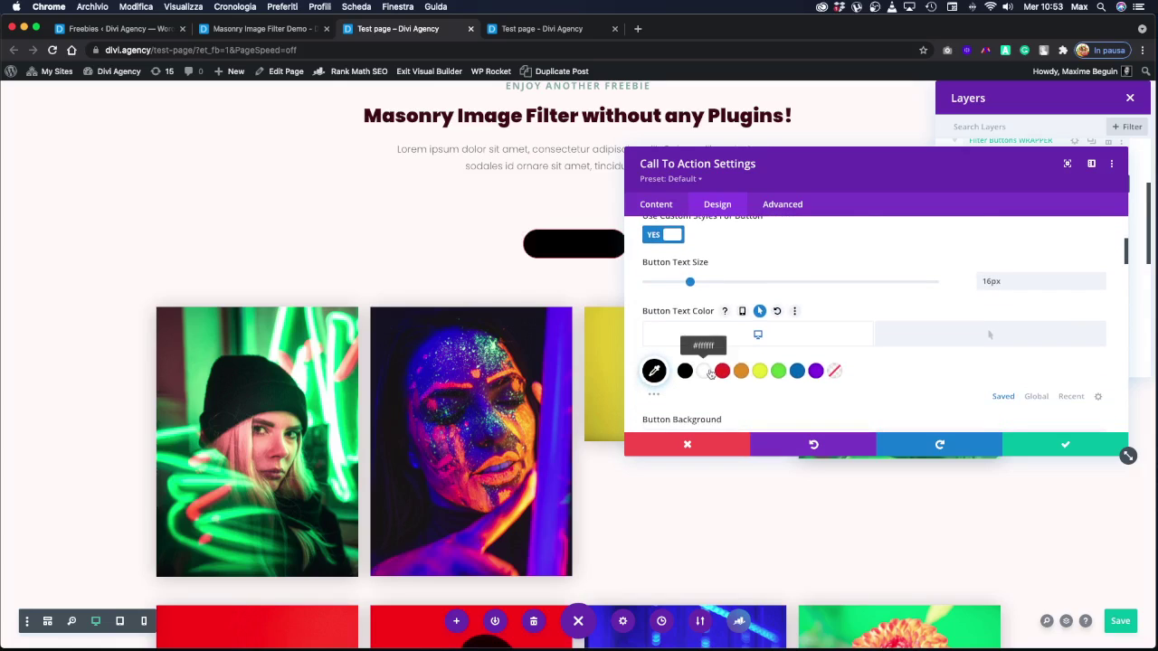
pyautogui.click(710, 374)
# Set the Filter Button's border color to black (#000000).
pyautogui.scroll(-3, 710, 373)
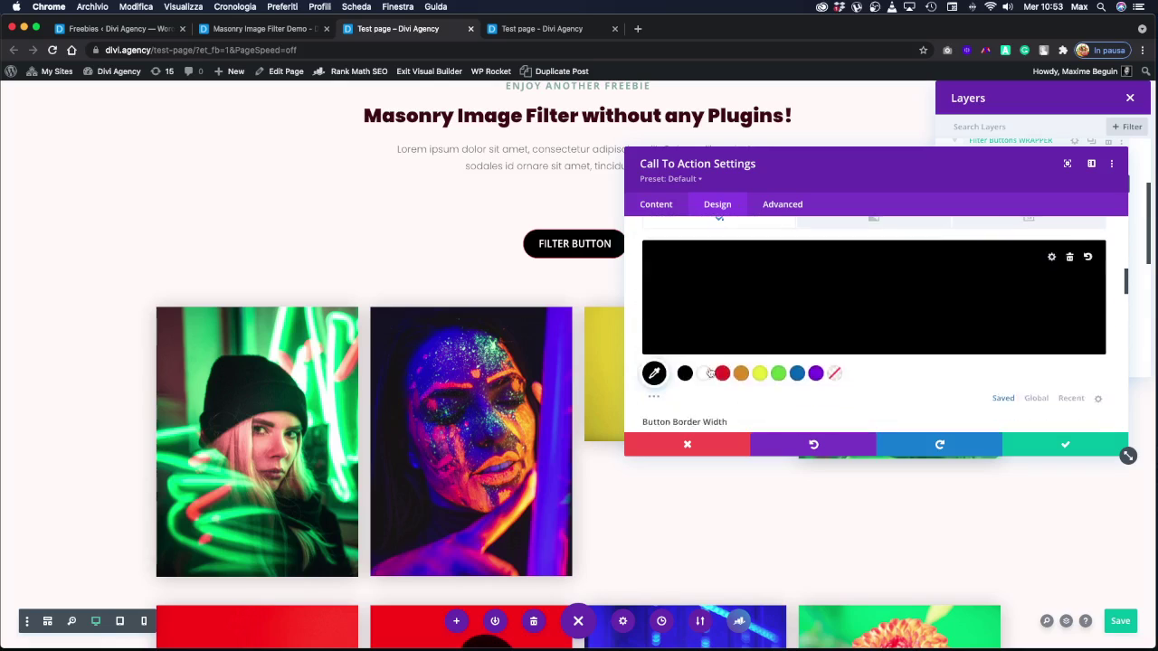
pyautogui.scroll(-8, 710, 373)
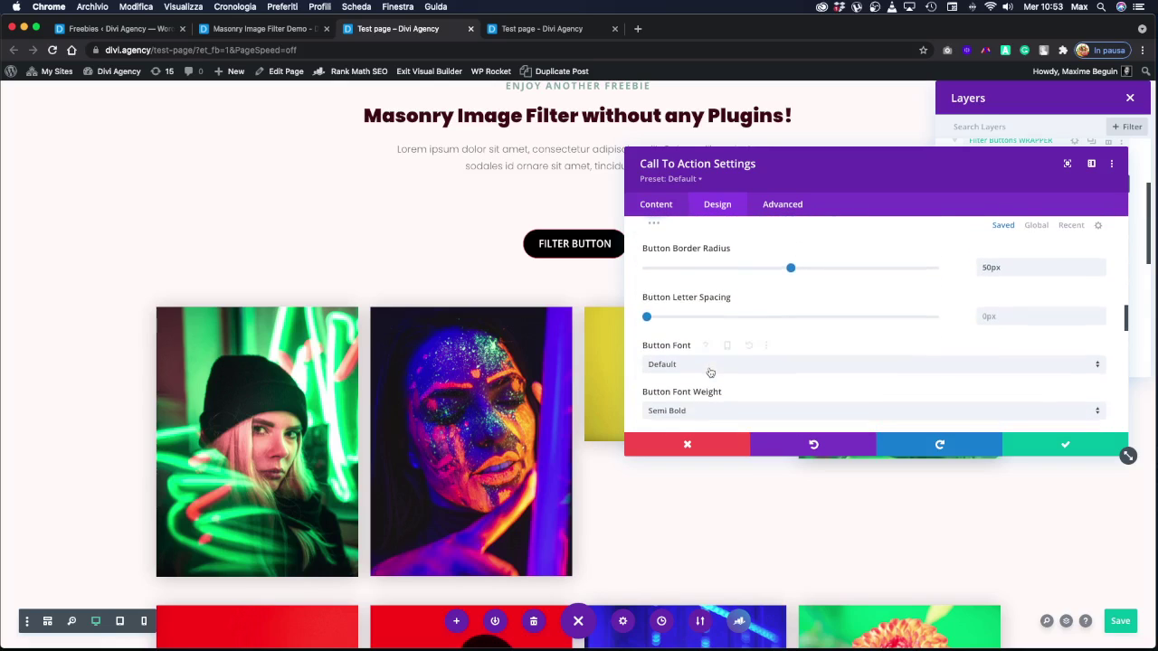
pyautogui.scroll(1, 710, 372)
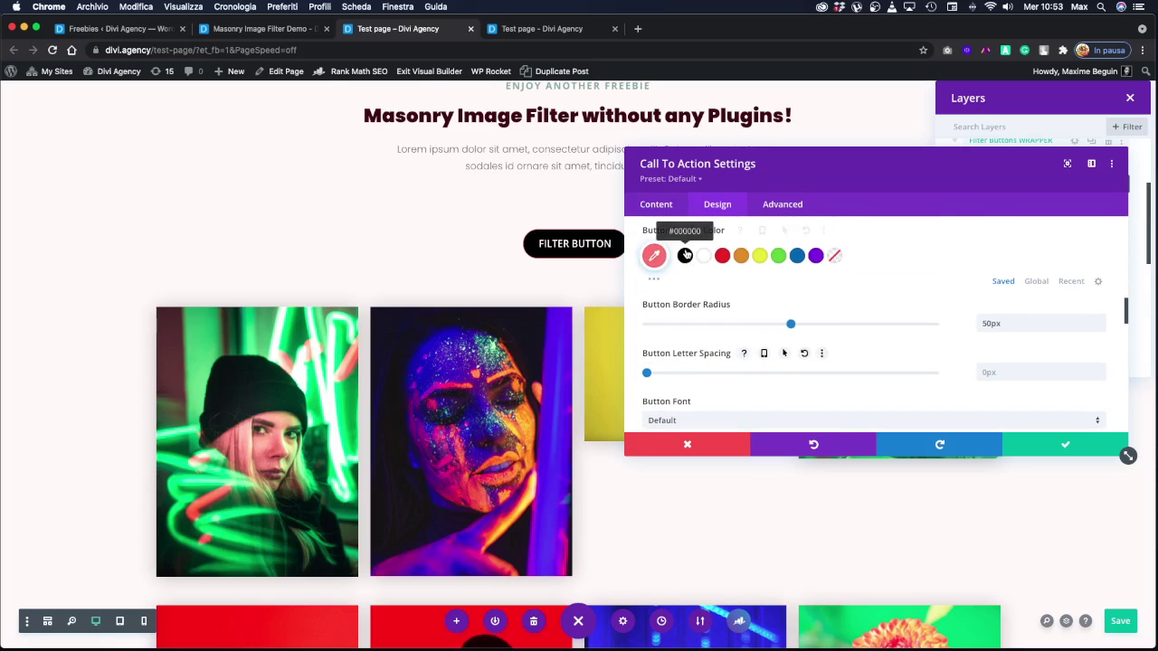
pyautogui.click(685, 255)
# Preview the button's hover background, enable a separate hover value for the border color, and set it to Transparent.
pyautogui.scroll(3, 708, 294)
pyautogui.scroll(3, 710, 294)
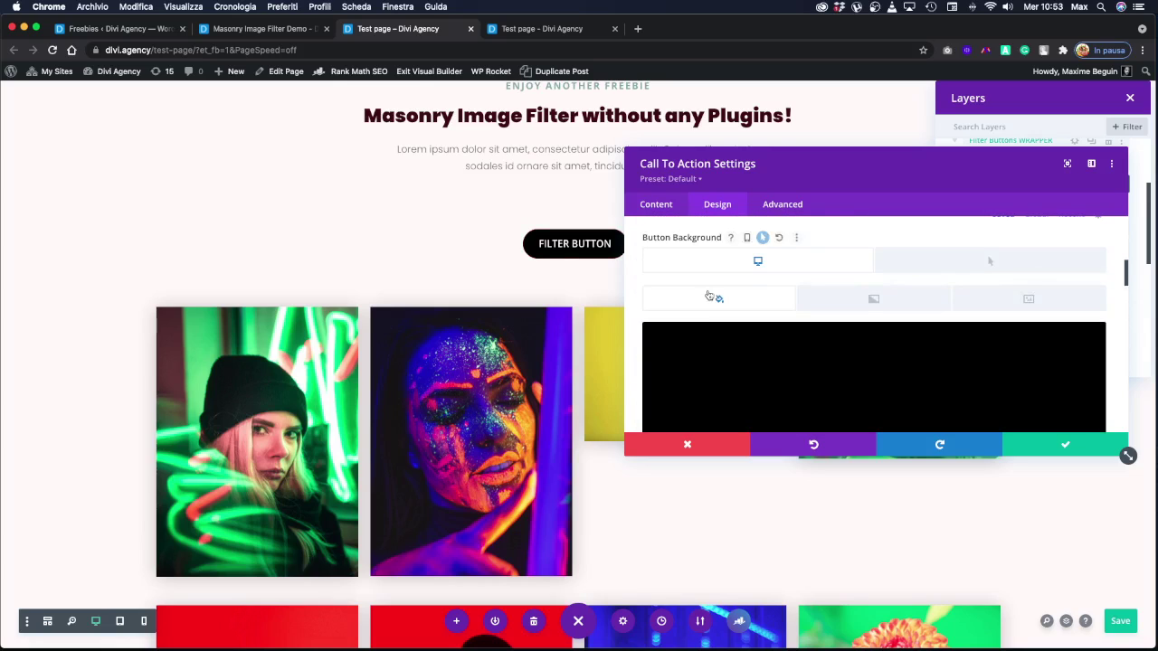
pyautogui.click(993, 291)
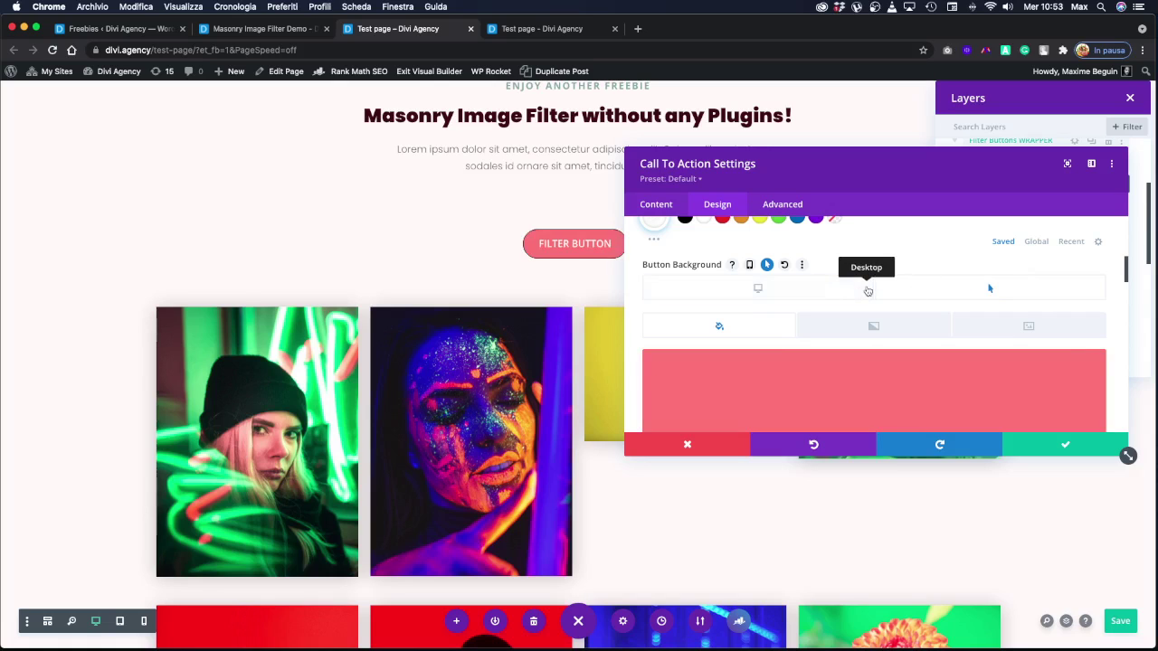
pyautogui.scroll(-5, 868, 290)
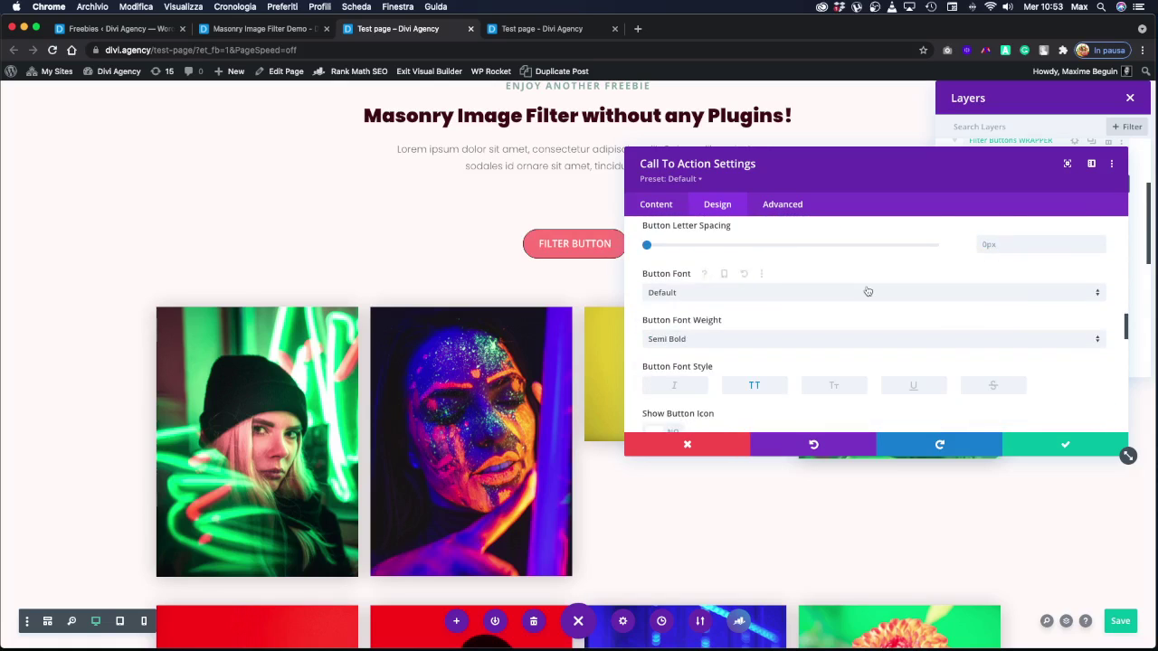
pyautogui.scroll(3, 867, 291)
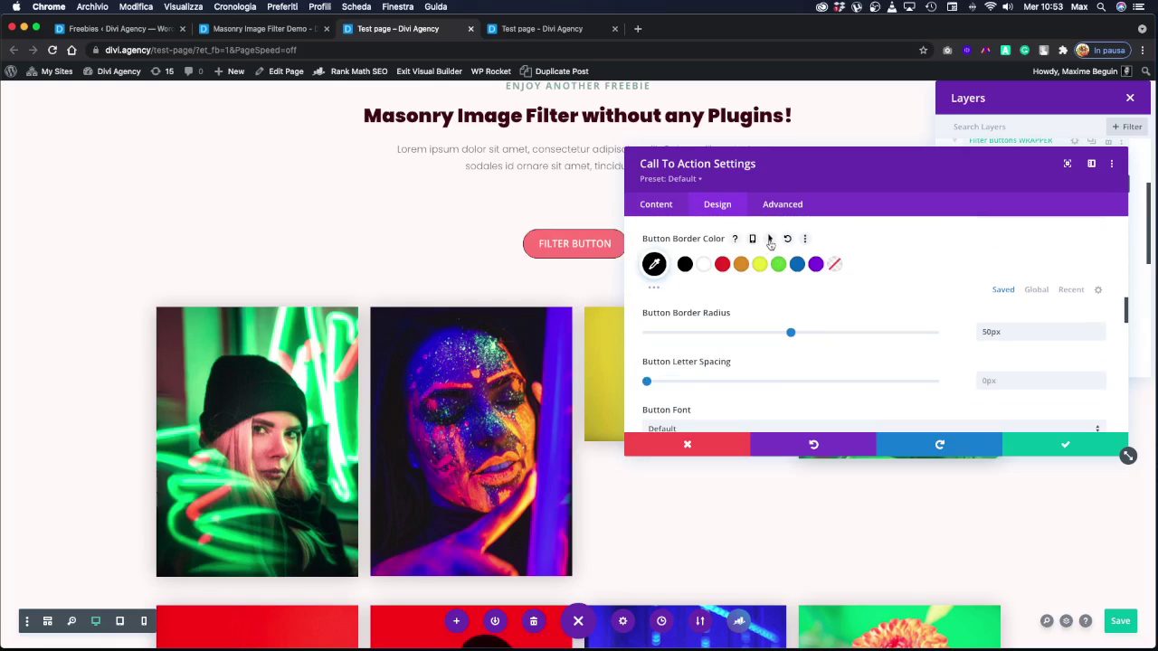
pyautogui.click(769, 239)
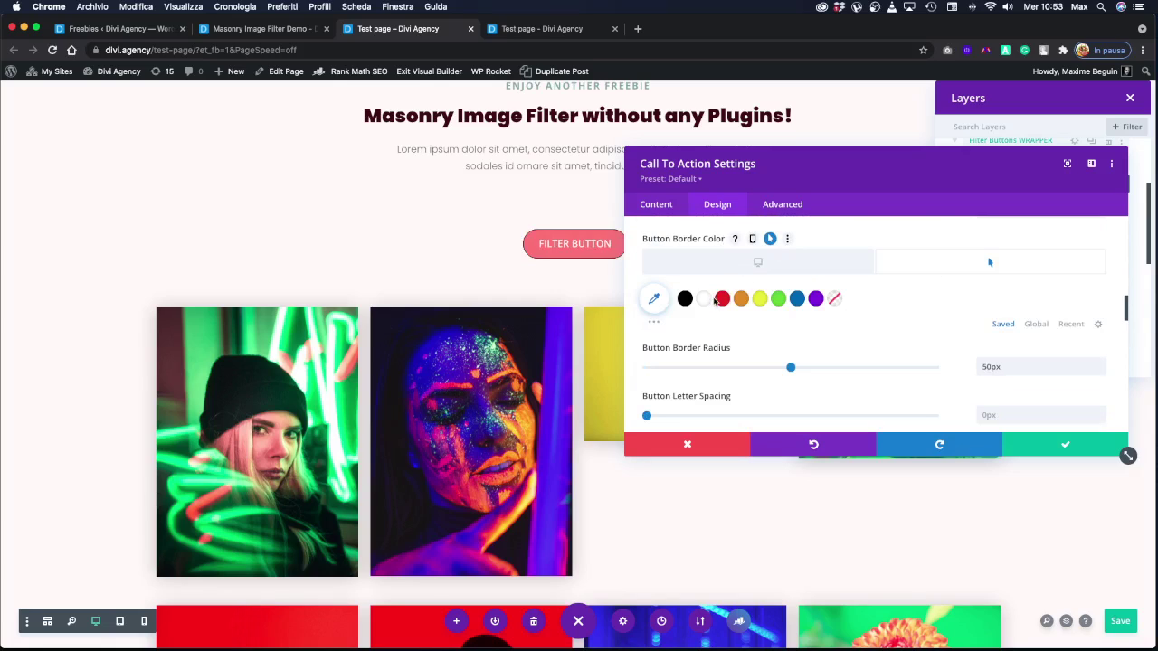
pyautogui.click(834, 299)
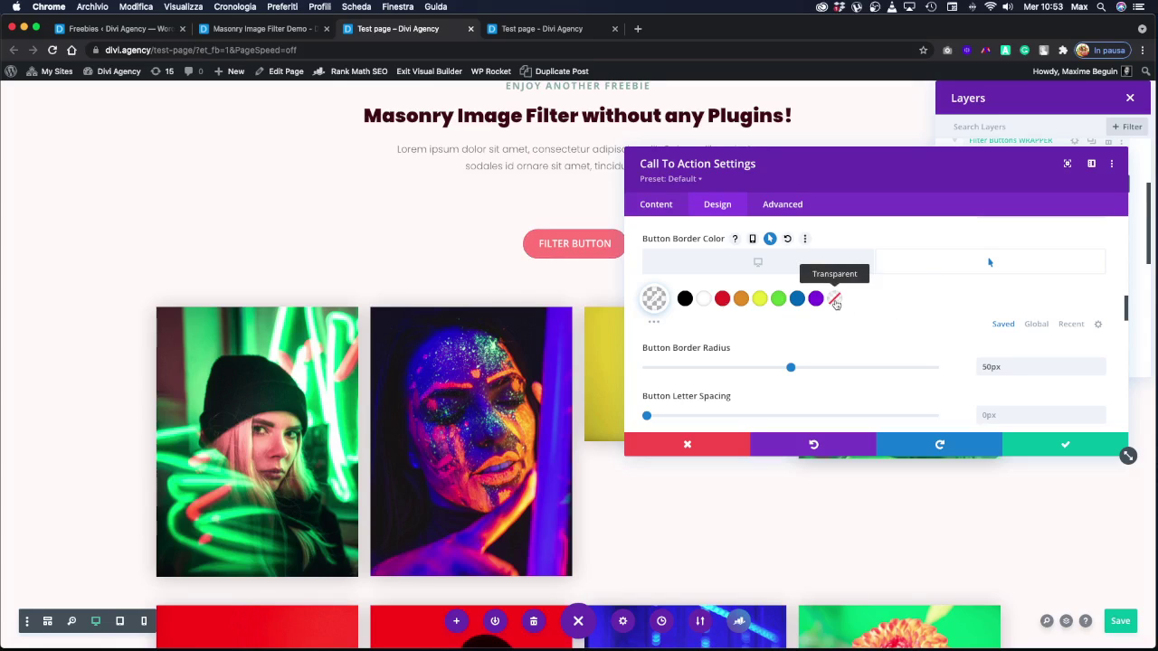
# Save the builder page and reload the live test page.
pyautogui.scroll(1, 836, 304)
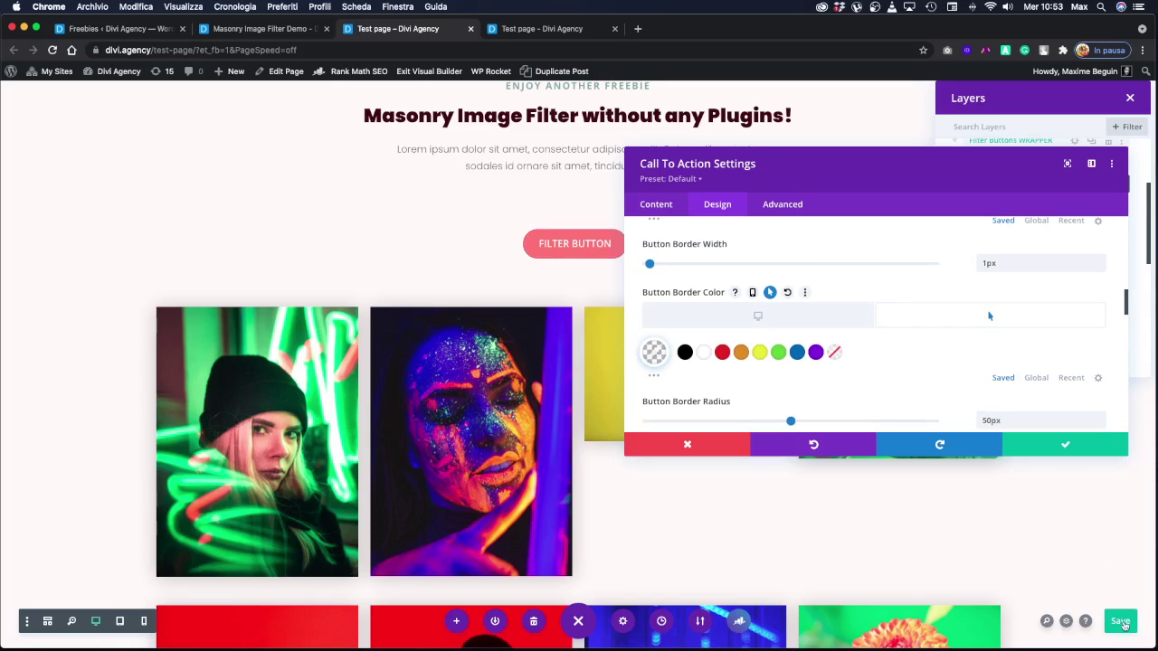
pyautogui.click(1122, 623)
pyautogui.click(520, 29)
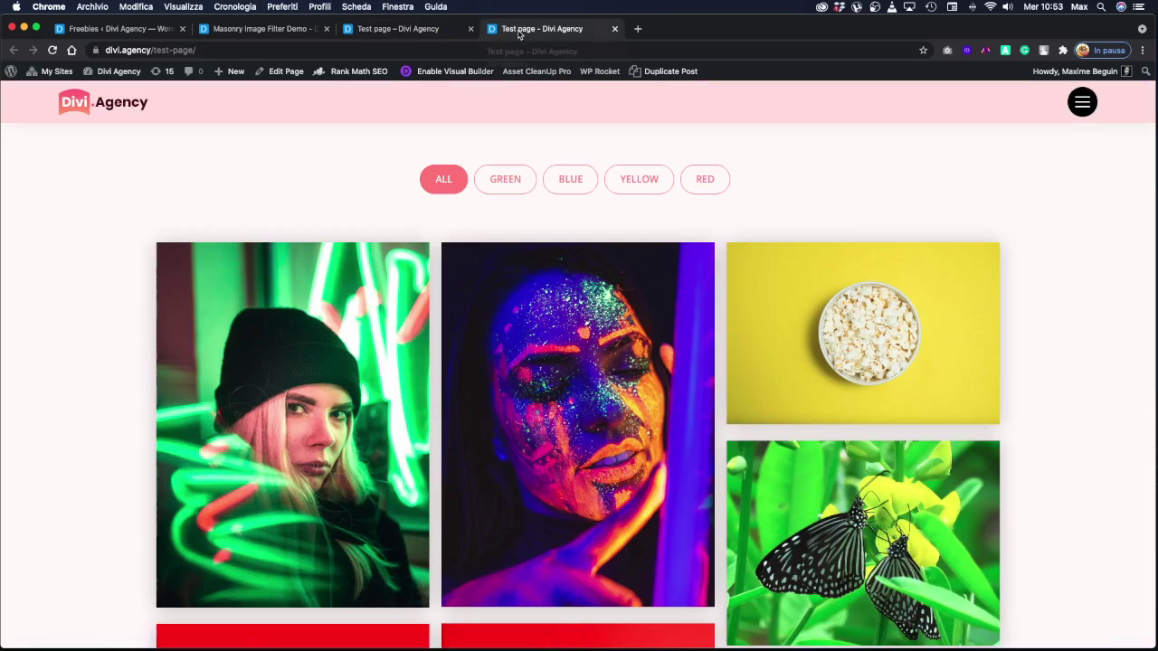
pyautogui.click(51, 49)
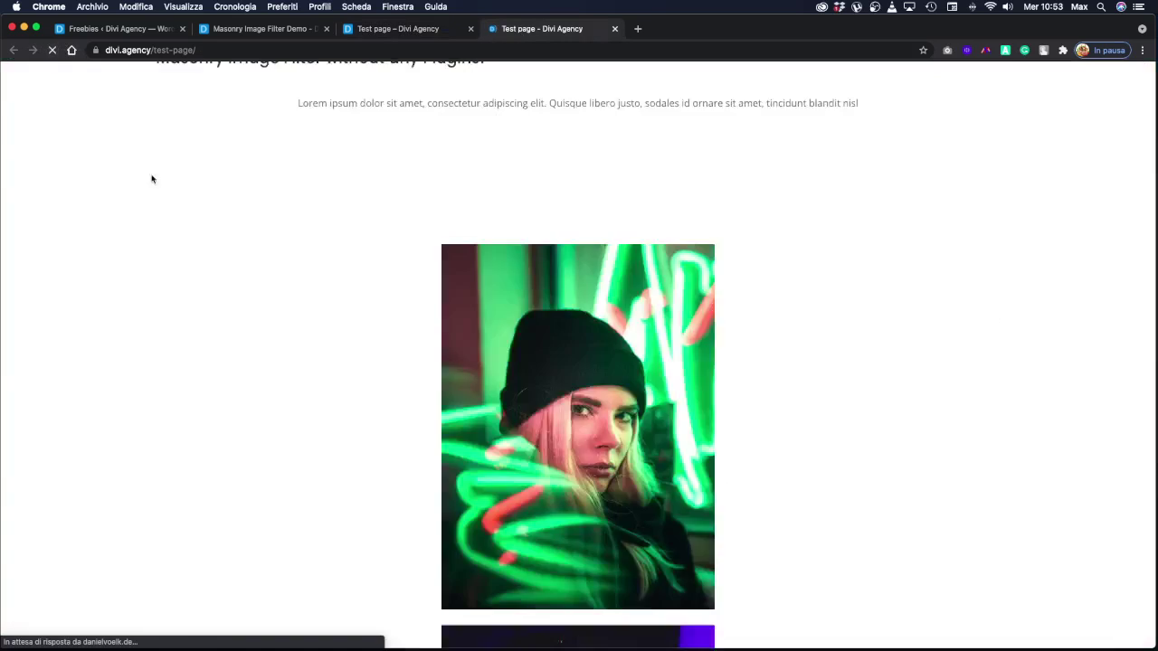
pyautogui.click(53, 50)
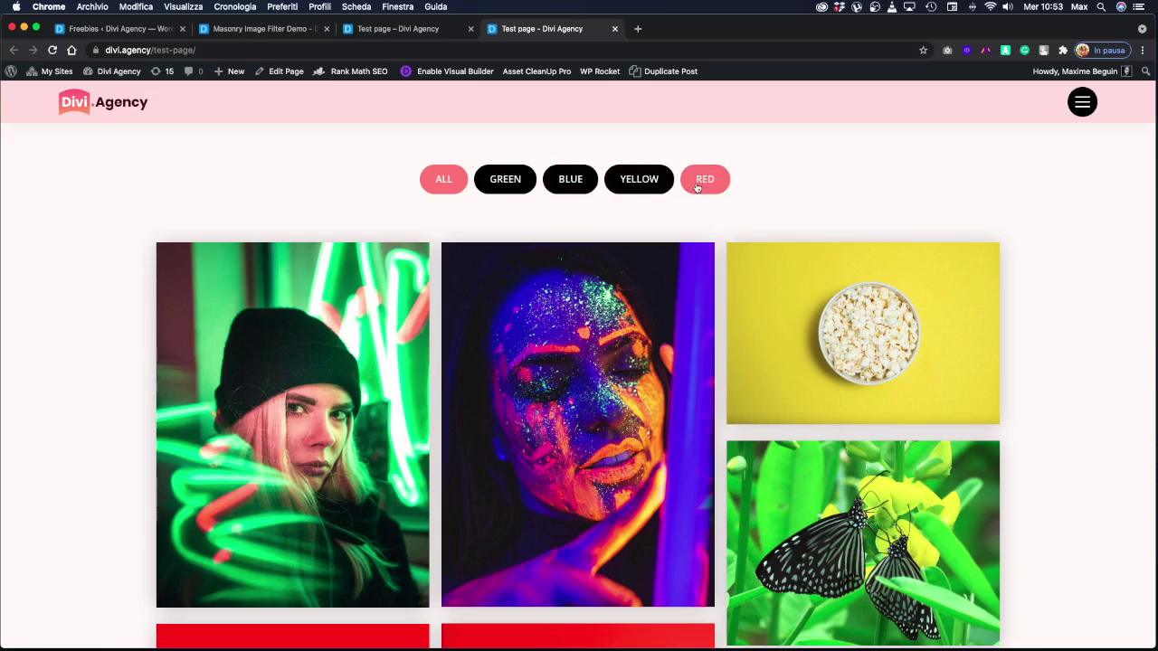
# Test the restyled Green, Blue and Yellow filter buttons on the live page.
pyautogui.click(505, 181)
pyautogui.click(569, 188)
pyautogui.click(640, 188)
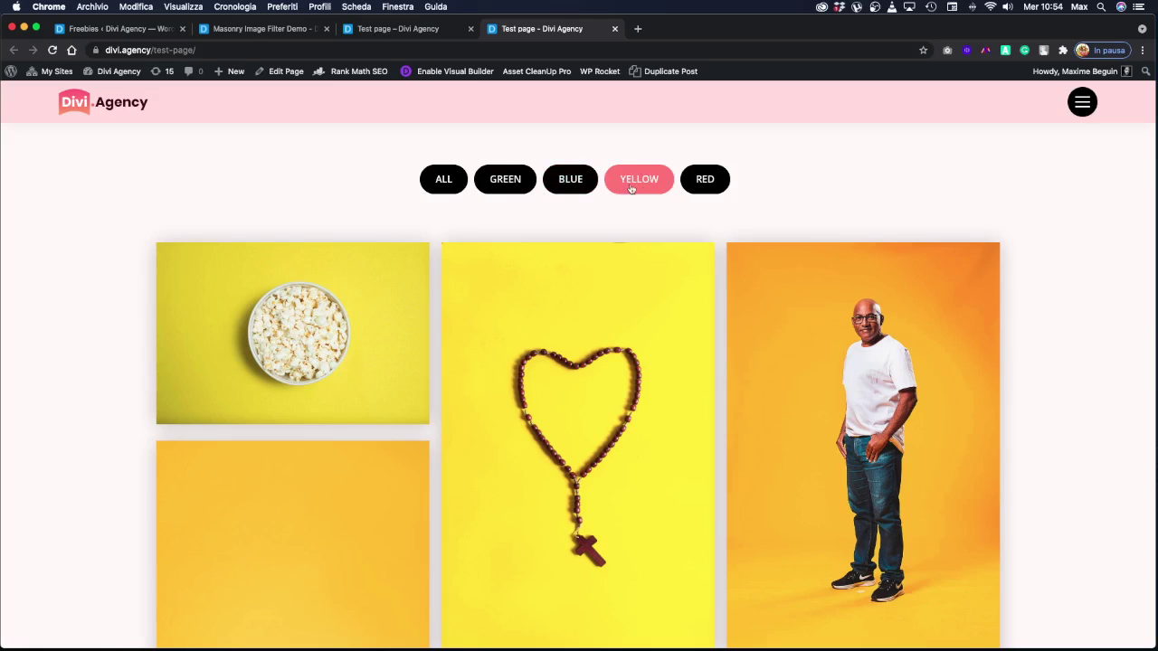
# Return to the builder, apply the Filter Button module's settings, and bring the CSS Code module above the gallery into view.
pyautogui.click(391, 30)
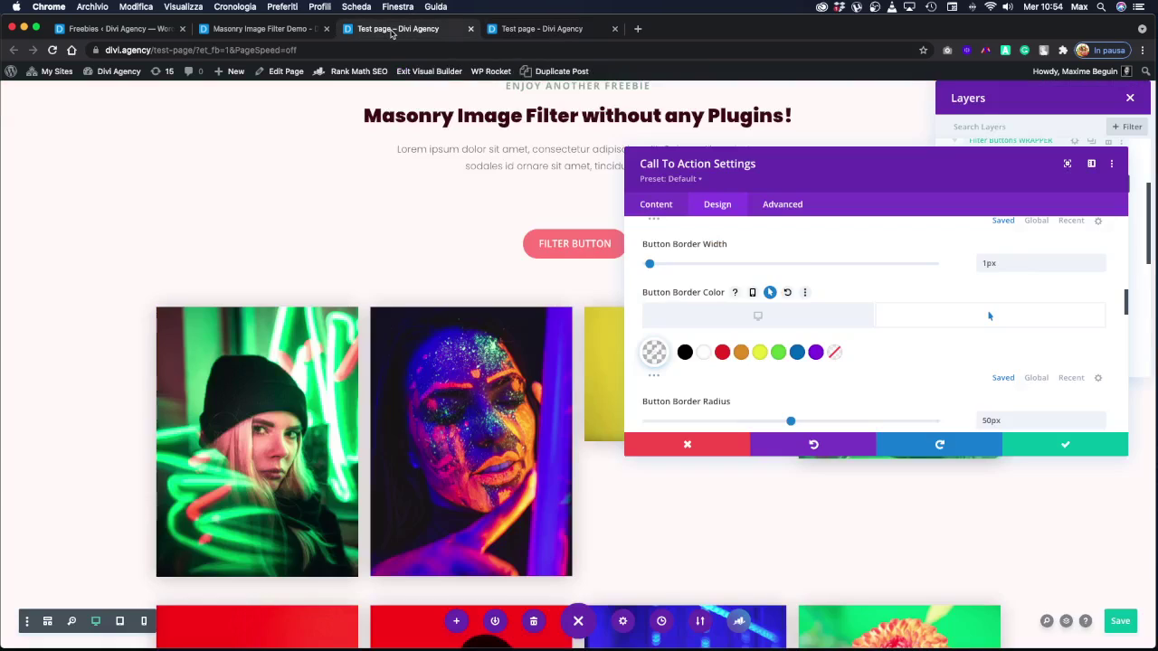
pyautogui.click(1065, 445)
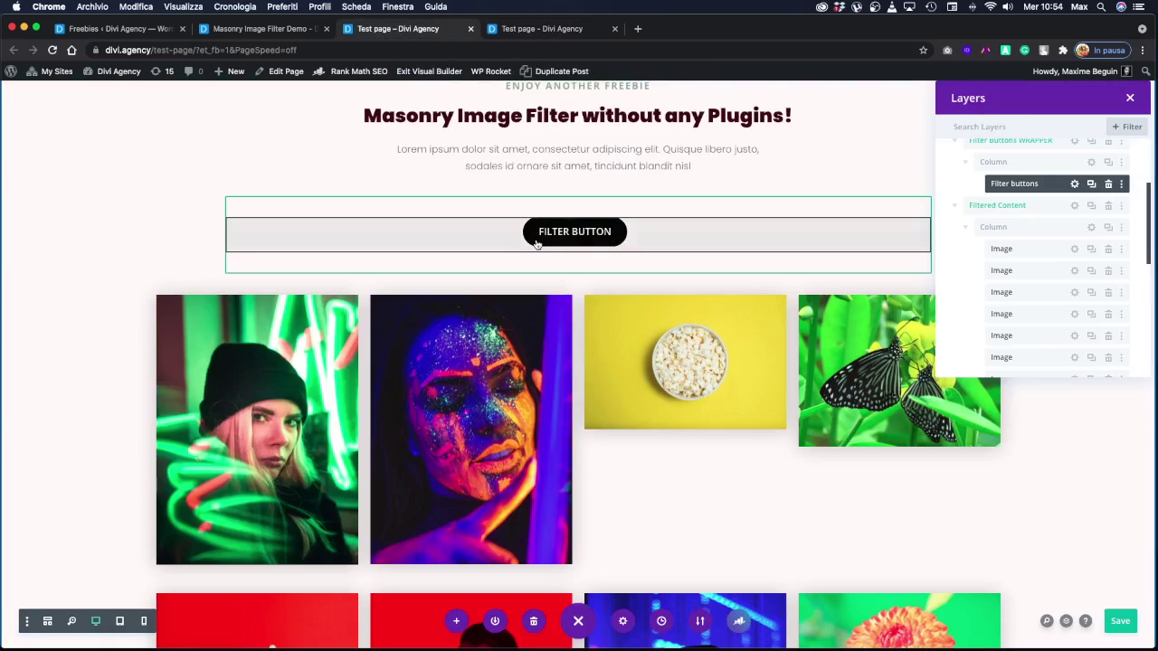
pyautogui.scroll(5, 537, 244)
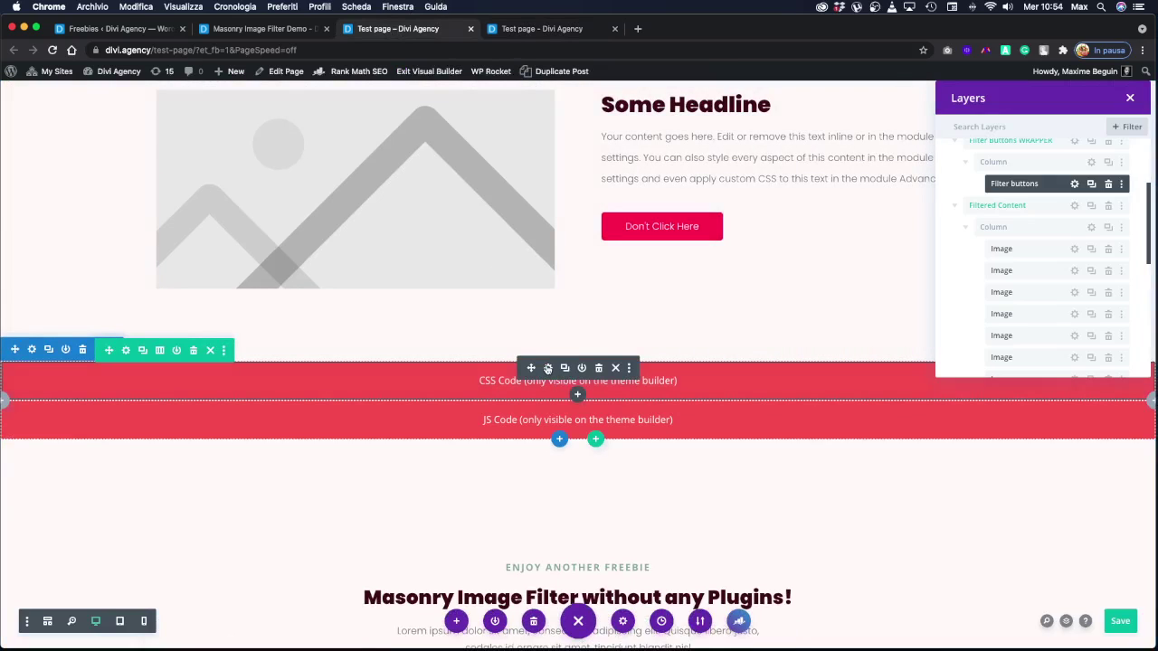
# Open the CSS Code module's settings and examine the :root block of active-button color variables.
pyautogui.click(547, 368)
pyautogui.scroll(-2, 776, 359)
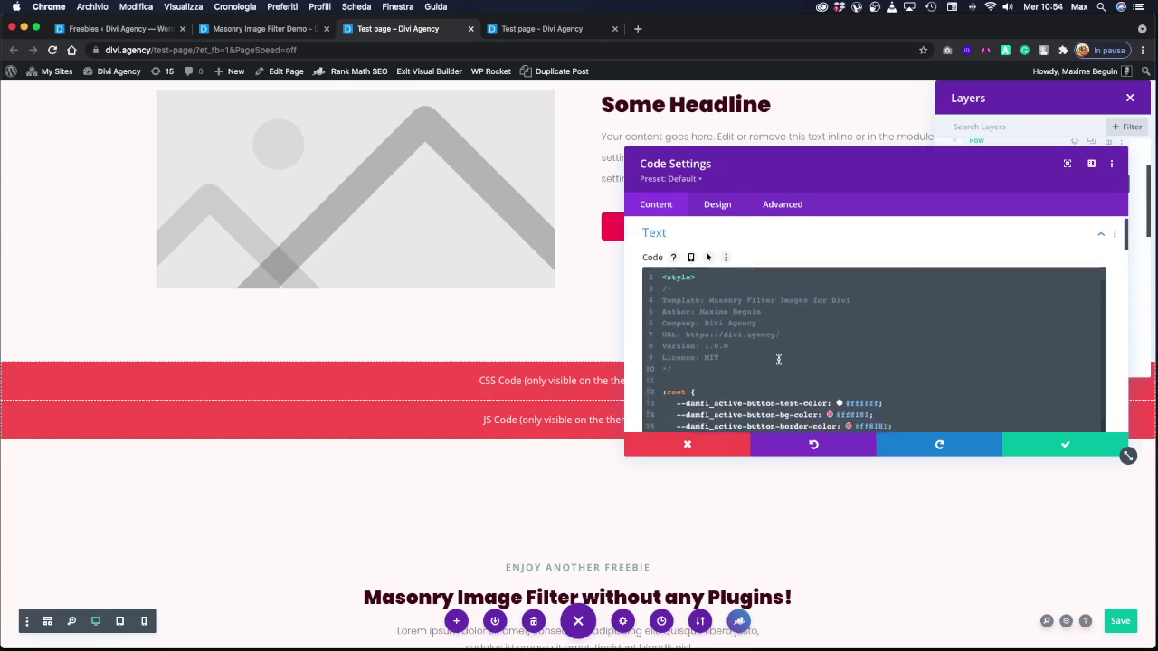
pyautogui.scroll(-2, 778, 359)
pyautogui.moveTo(667, 371); pyautogui.dragTo(638, 327)
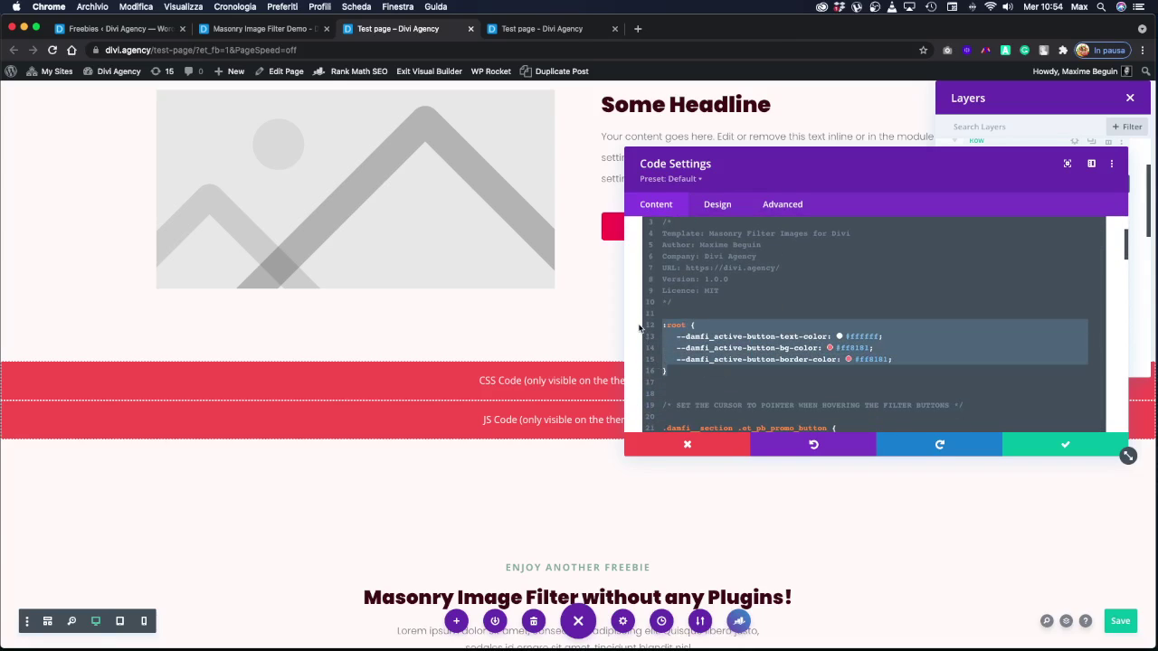
pyautogui.scroll(-2, 752, 330)
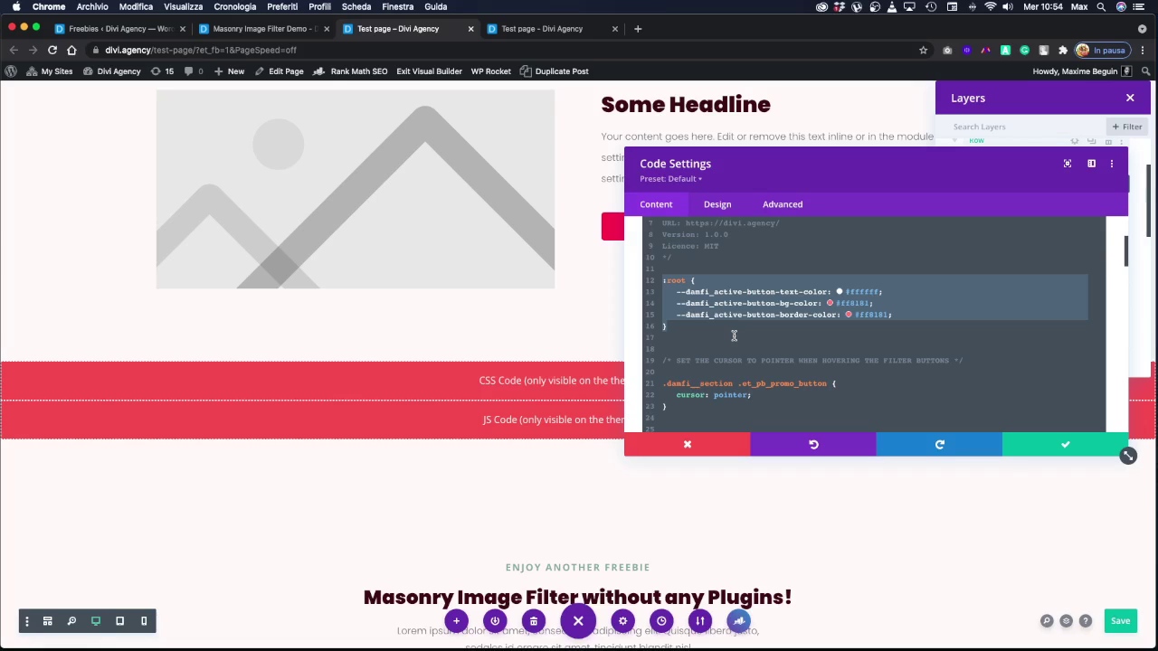
pyautogui.click(731, 336)
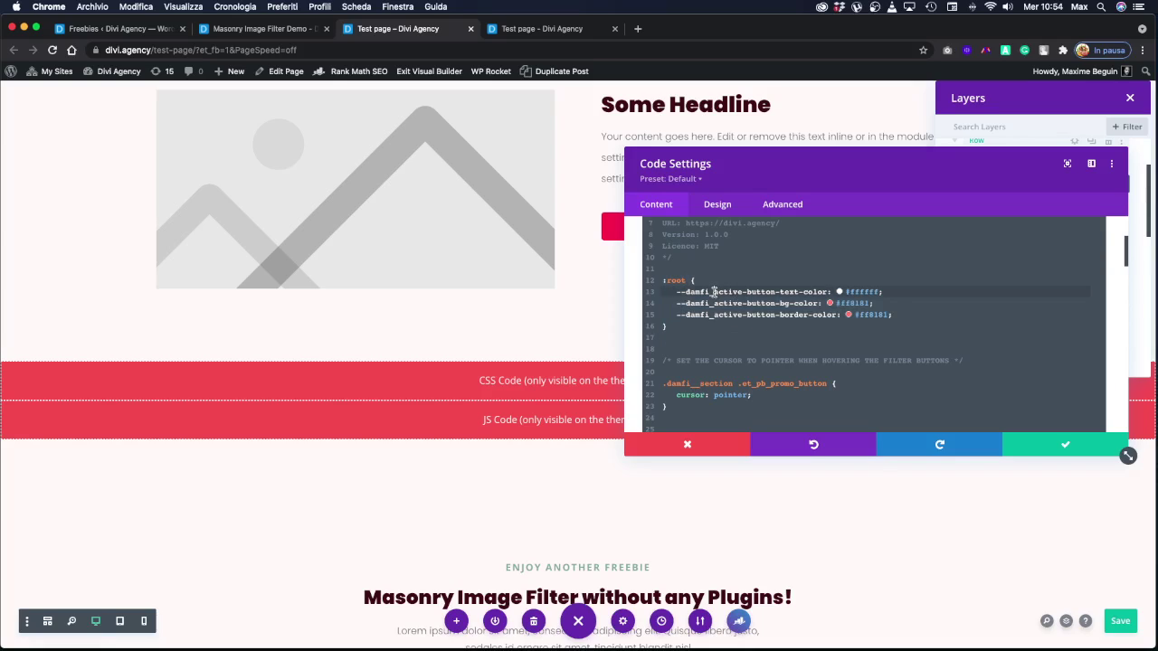
# Highlight the active-button text, background and border color variables in the :root block one after another.
pyautogui.moveTo(713, 292); pyautogui.dragTo(856, 293)
pyautogui.moveTo(719, 305); pyautogui.dragTo(815, 311)
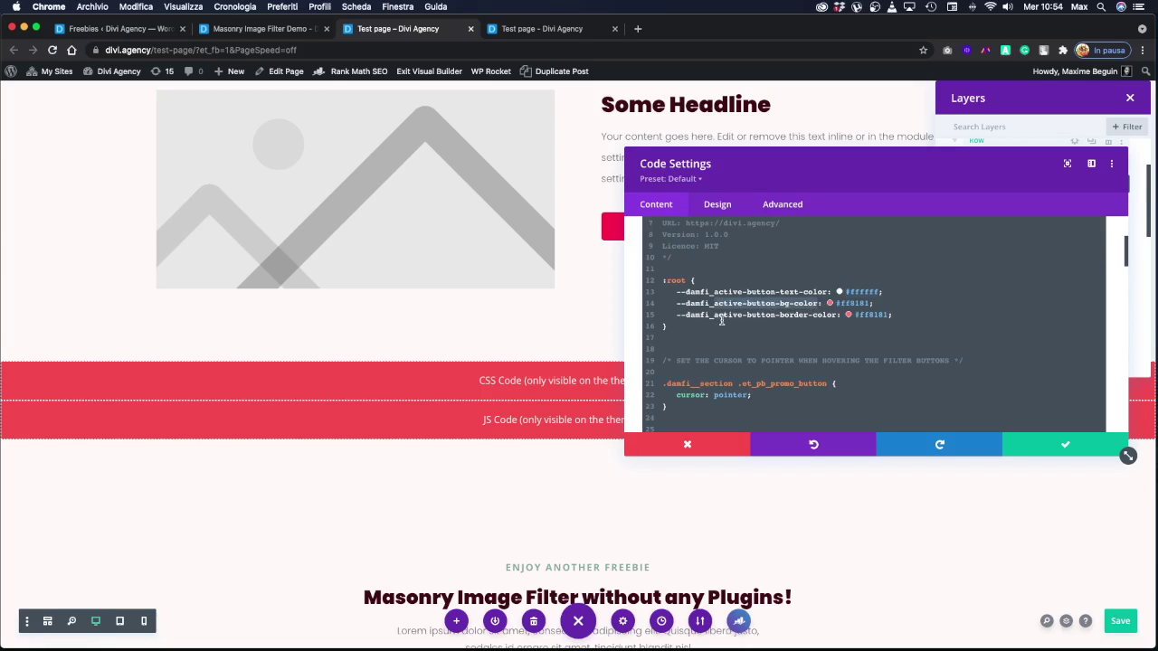
pyautogui.click(779, 322)
pyautogui.moveTo(832, 321); pyautogui.dragTo(833, 320)
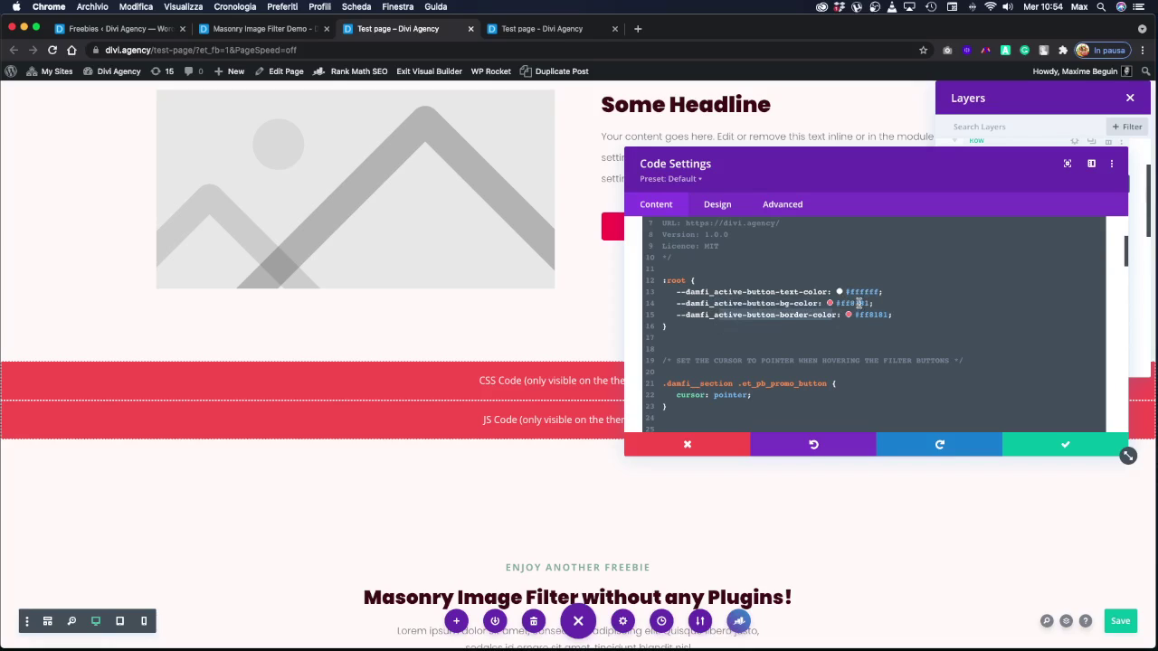
pyautogui.click(856, 305)
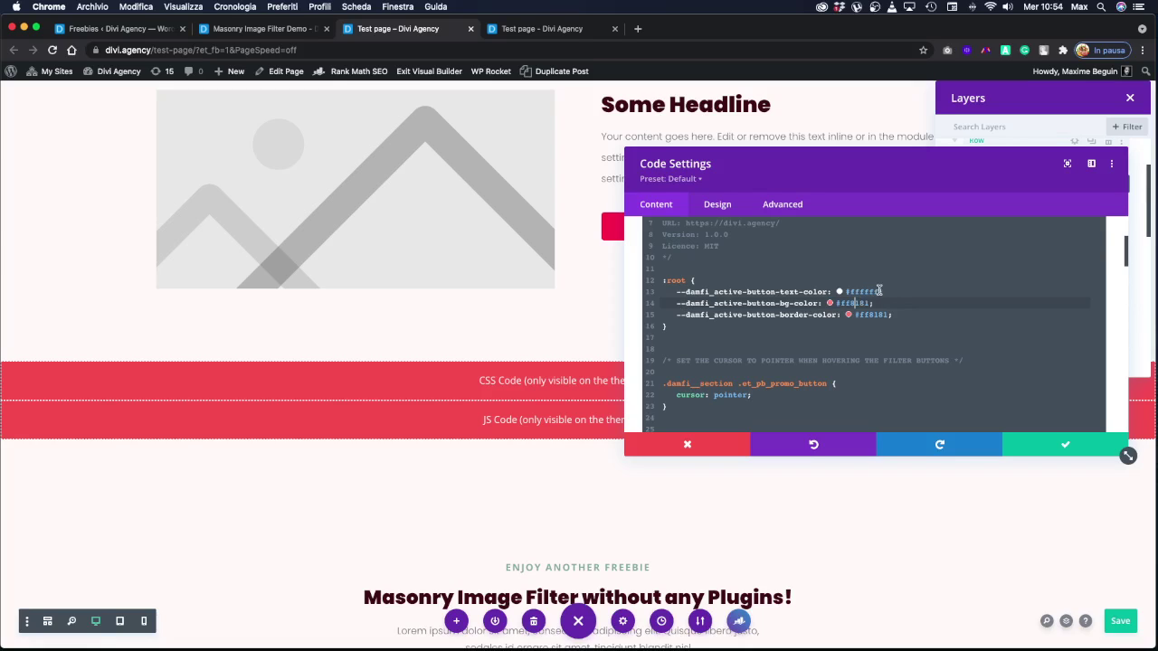
# Set the active-button text color variable to black and the background and border color variables to #ffffff.
pyautogui.moveTo(878, 290); pyautogui.dragTo(848, 289)
pyautogui.write('black')
pyautogui.moveTo(872, 303); pyautogui.dragTo(842, 304)
pyautogui.write('#ffffff')
pyautogui.moveTo(883, 314); pyautogui.dragTo(856, 314)
pyautogui.write('#fff')
# Save the page with the edited CSS variables and reload the live test page.
pyautogui.click(1122, 623)
pyautogui.click(505, 33)
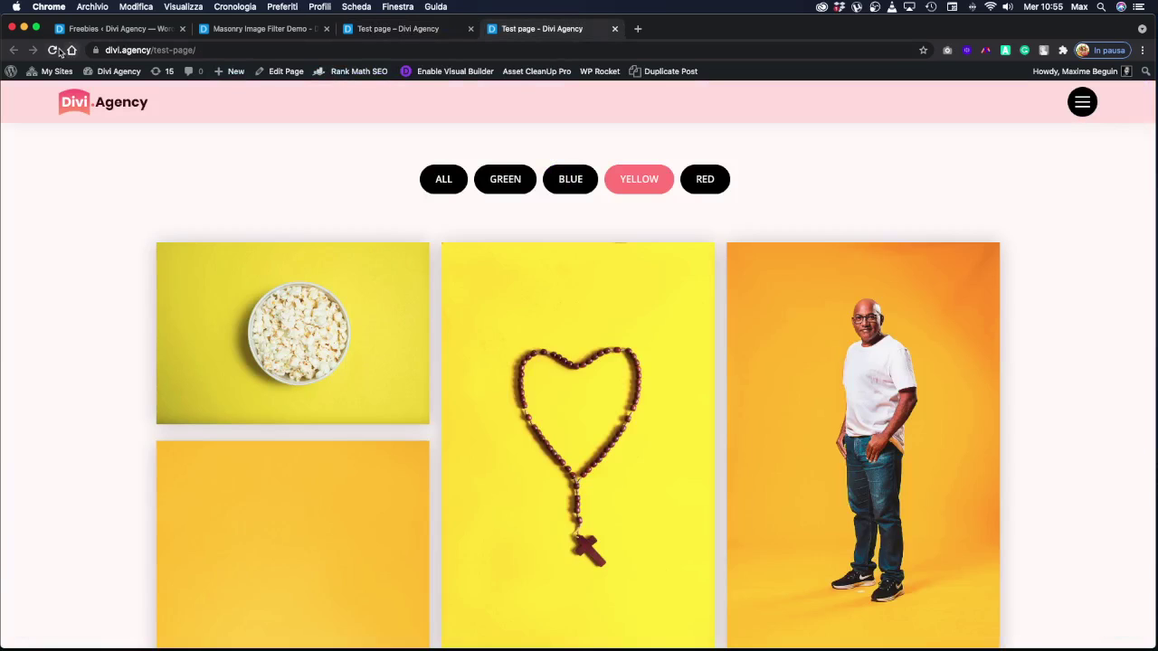
pyautogui.click(53, 50)
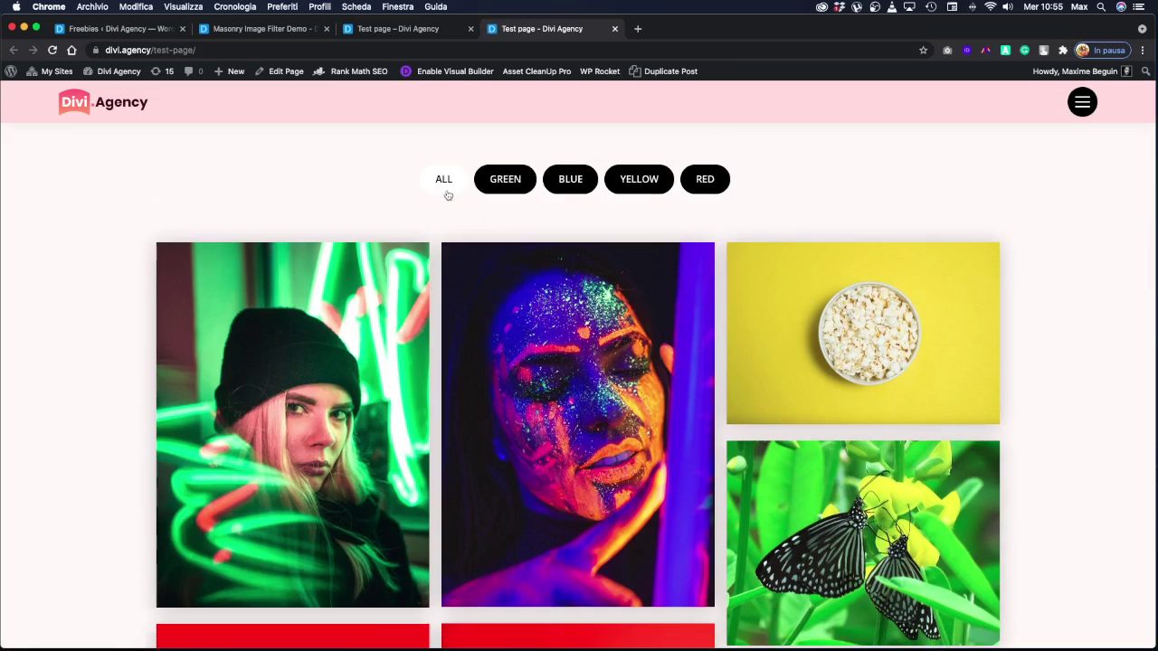
# Test the active-state colors of the Green, Blue, Yellow and Red filter buttons on the live page.
pyautogui.click(525, 184)
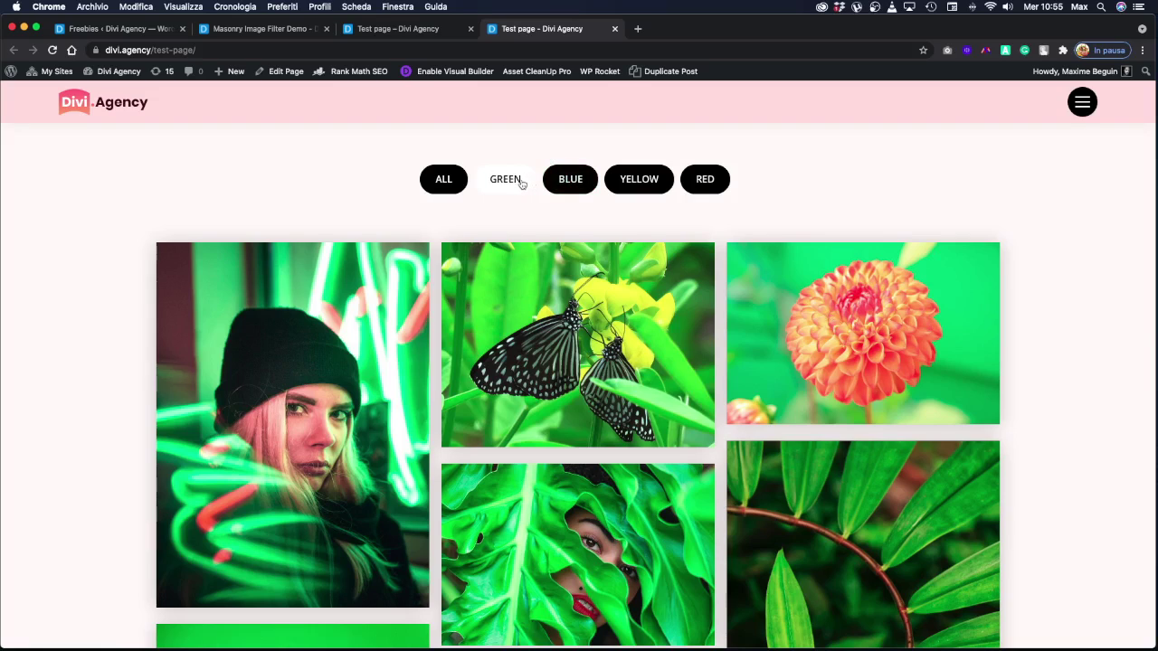
pyautogui.click(570, 181)
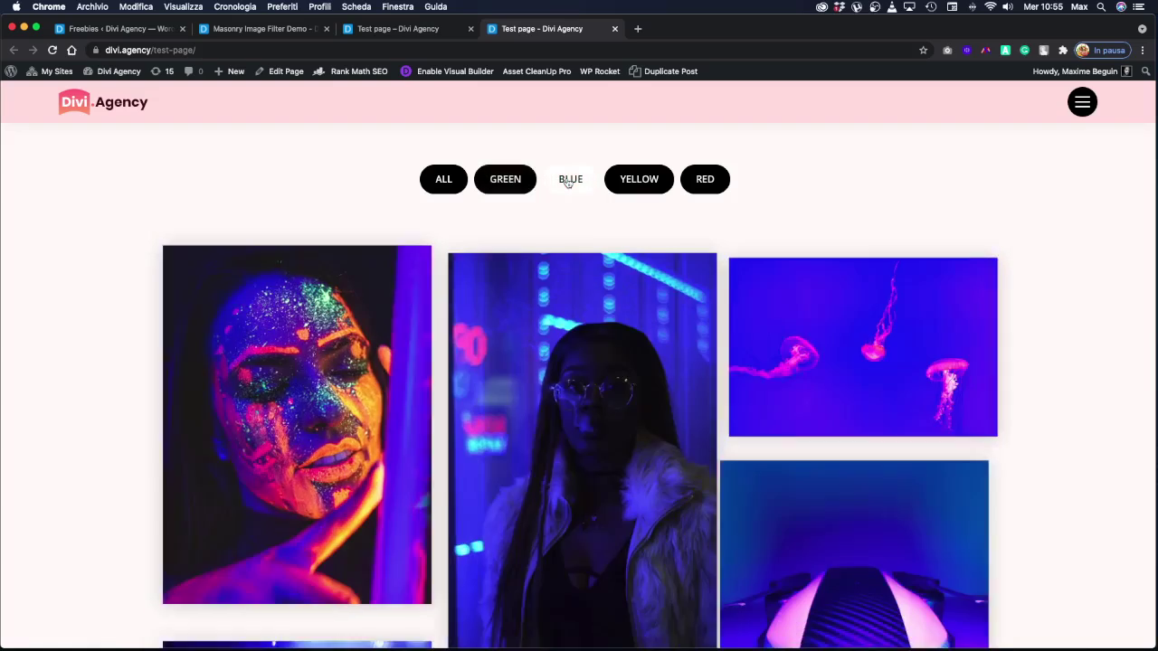
pyautogui.click(656, 190)
pyautogui.click(701, 182)
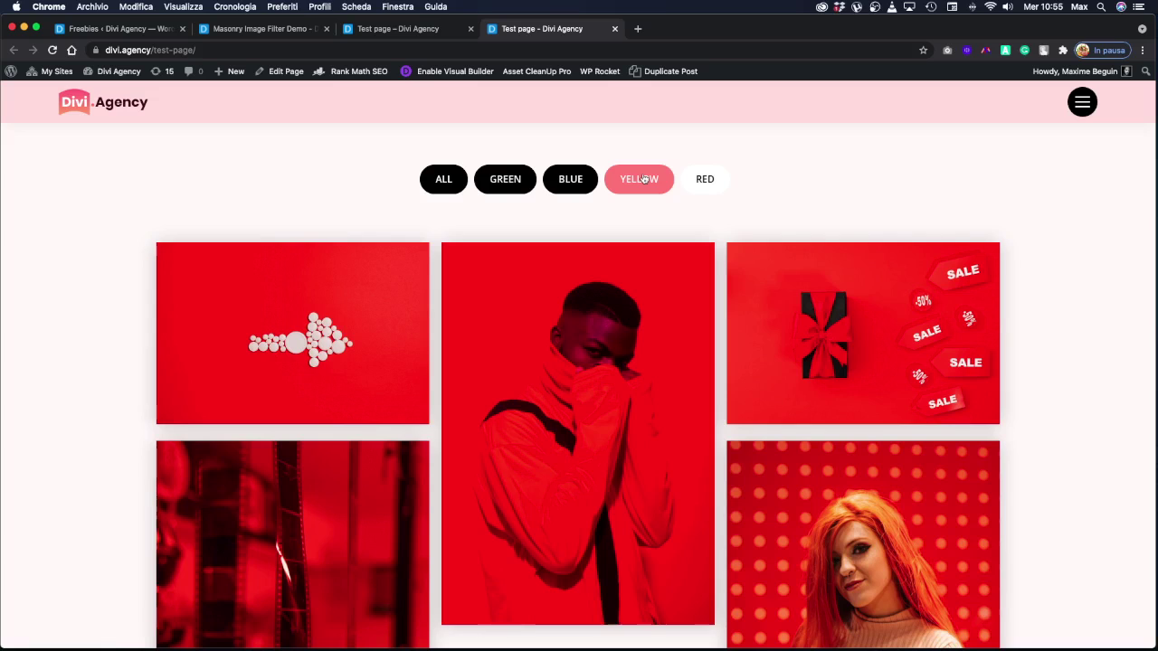
# Return to the builder and apply the CSS Code module's settings.
pyautogui.click(419, 28)
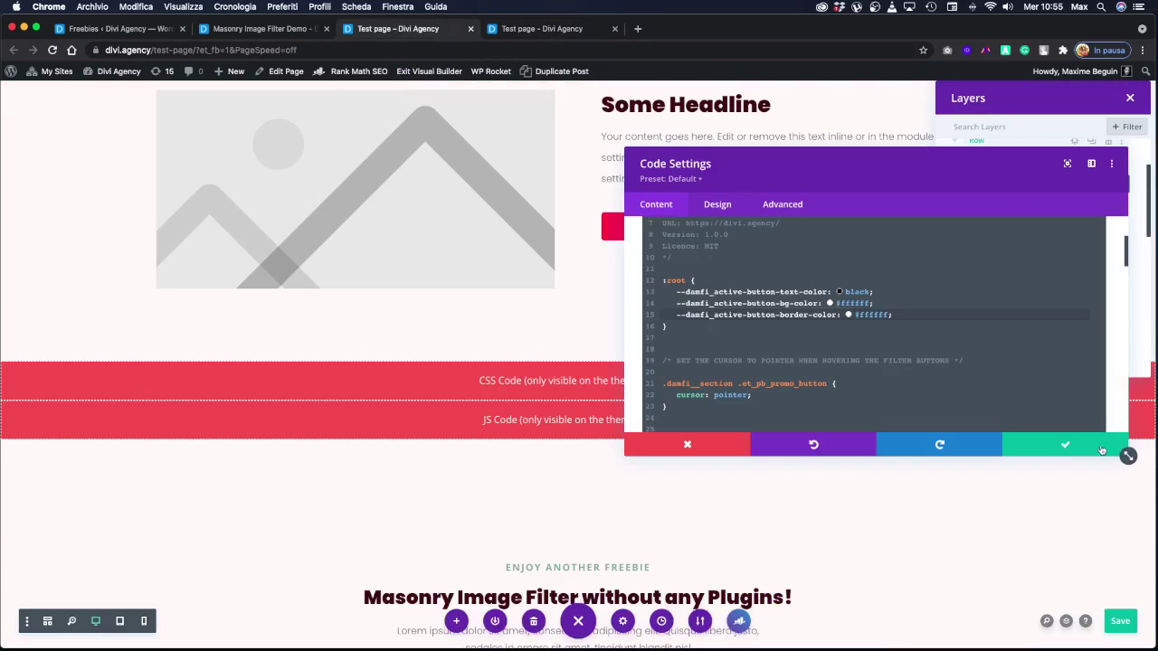
pyautogui.click(1071, 447)
pyautogui.scroll(-3, 614, 391)
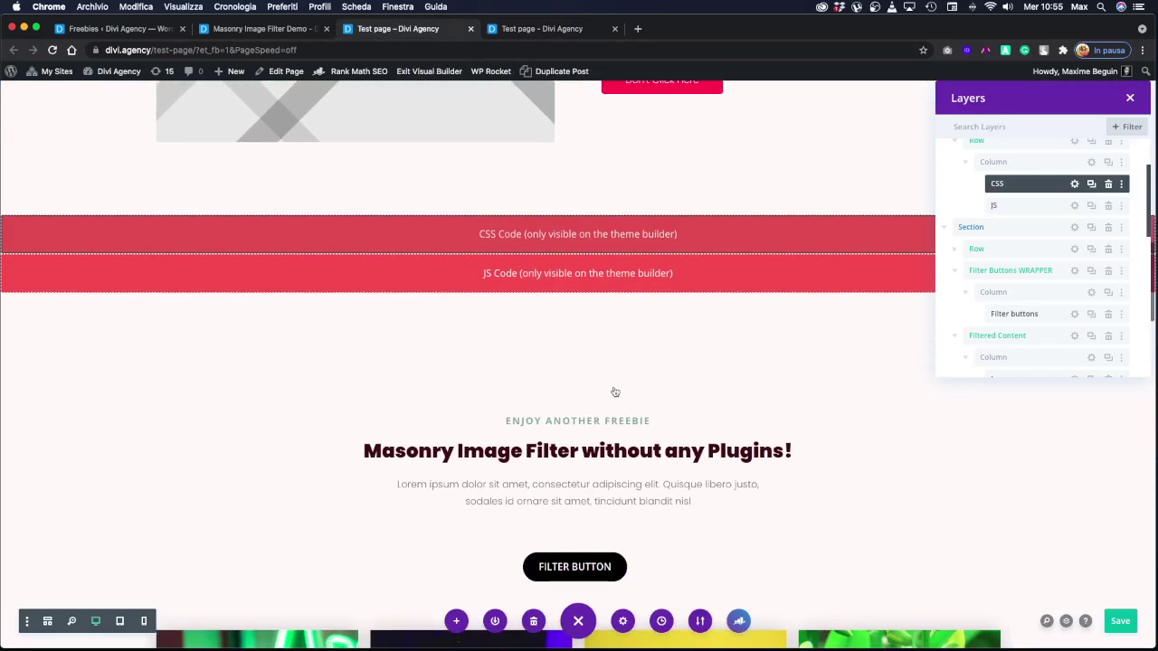
pyautogui.scroll(1, 614, 392)
pyautogui.scroll(-5, 614, 391)
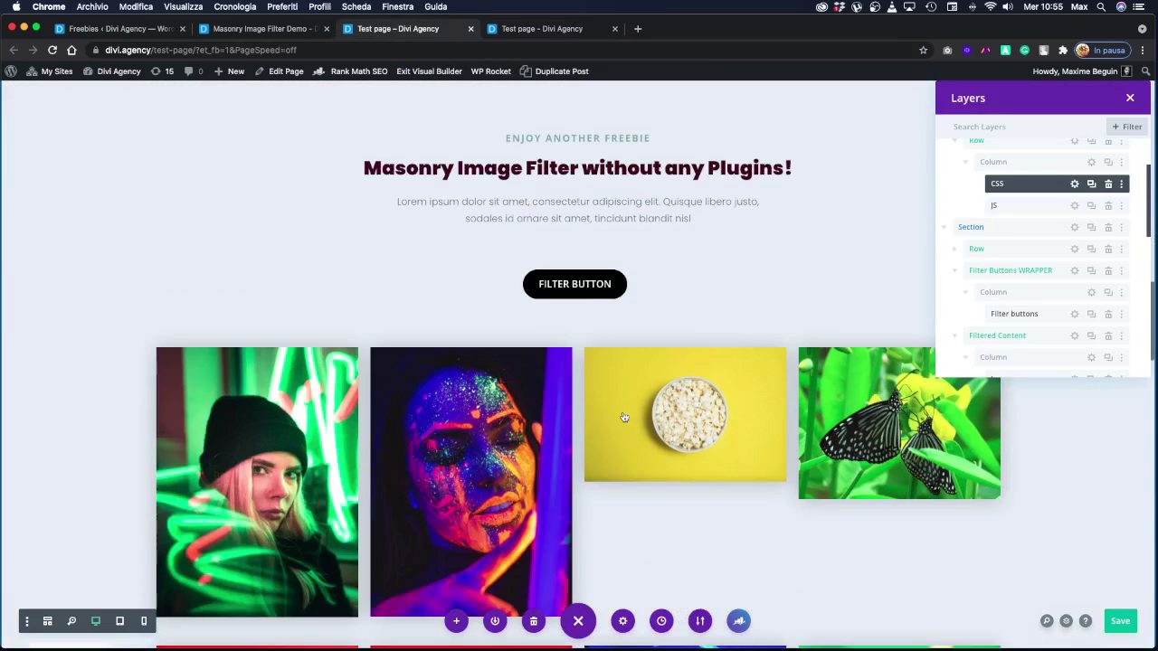
# Set the hover background of the Filter Button module's button to the green swatch #7cda24.
pyautogui.click(556, 296)
pyautogui.click(717, 202)
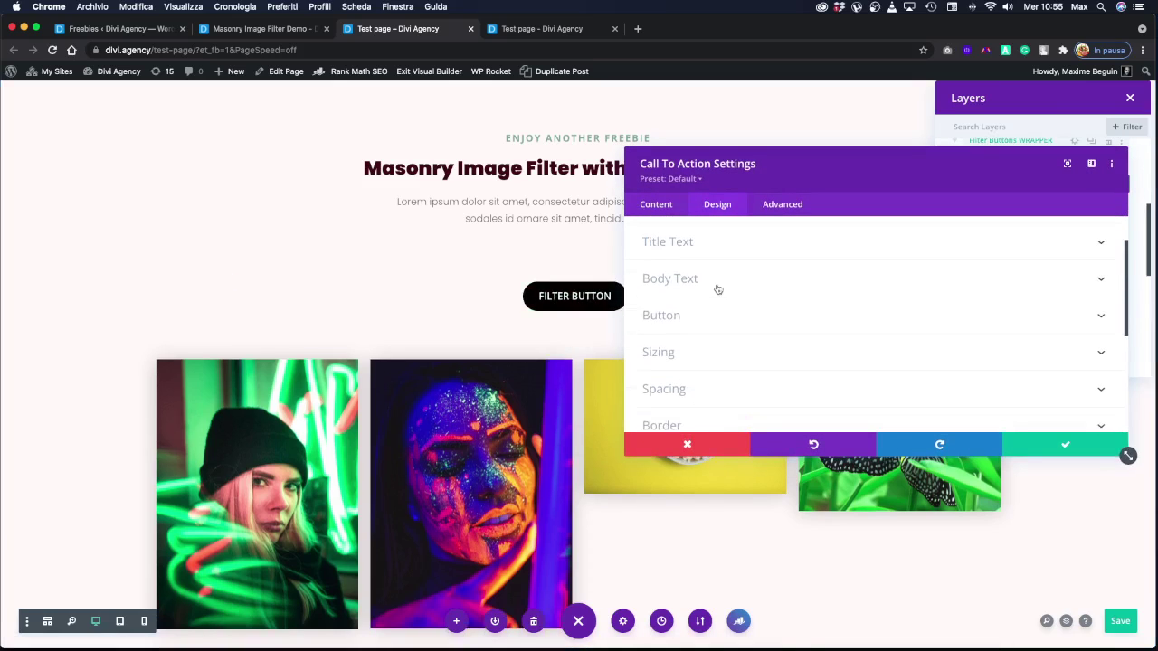
pyautogui.click(701, 327)
pyautogui.scroll(-4, 701, 328)
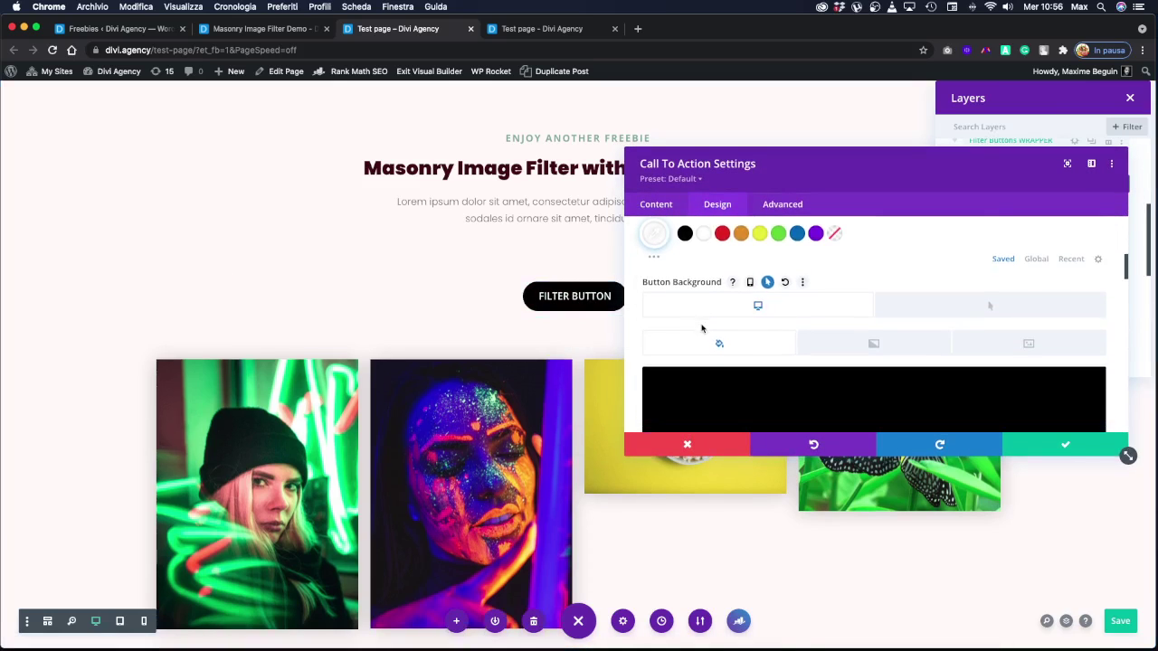
pyautogui.scroll(1, 701, 328)
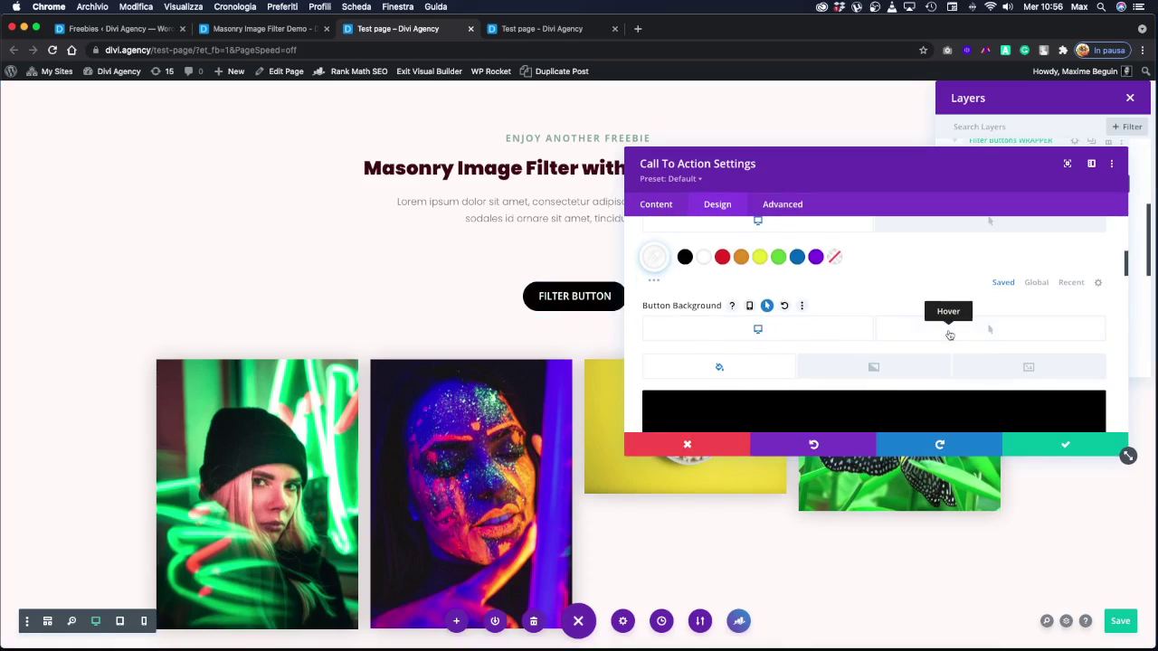
pyautogui.click(949, 333)
pyautogui.scroll(-5, 940, 298)
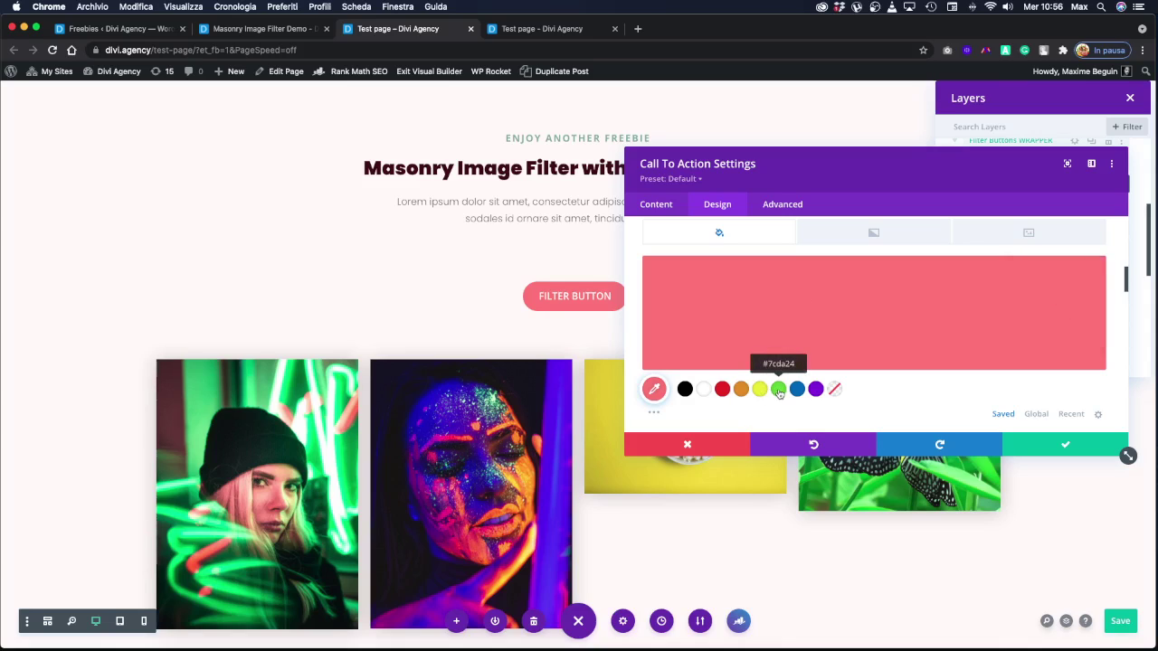
pyautogui.click(778, 390)
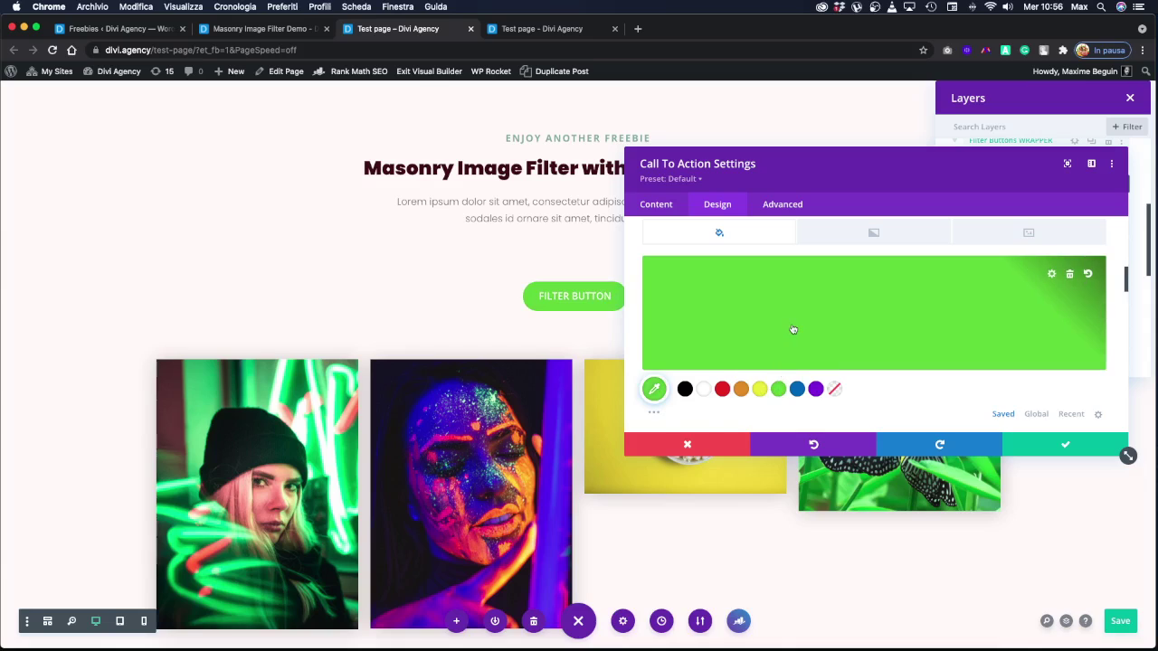
pyautogui.scroll(1, 792, 329)
pyautogui.scroll(-1, 792, 329)
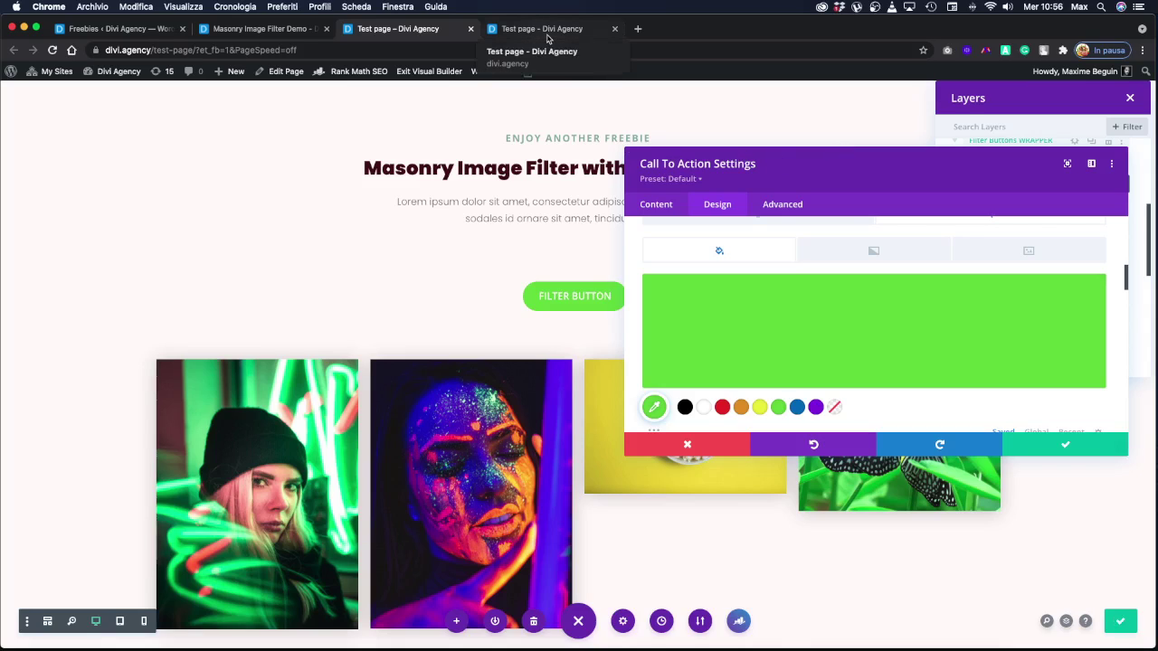
# Reload the live test page and test the Blue, Yellow and All filter buttons with the green hover background.
pyautogui.click(547, 34)
pyautogui.click(54, 50)
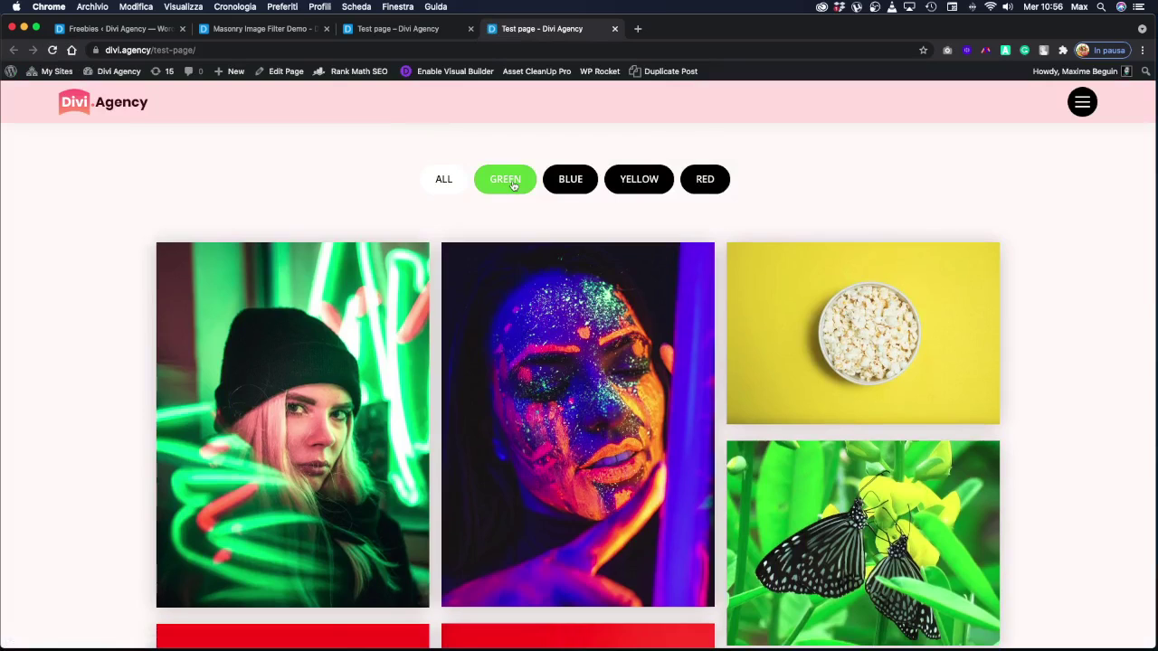
pyautogui.click(570, 184)
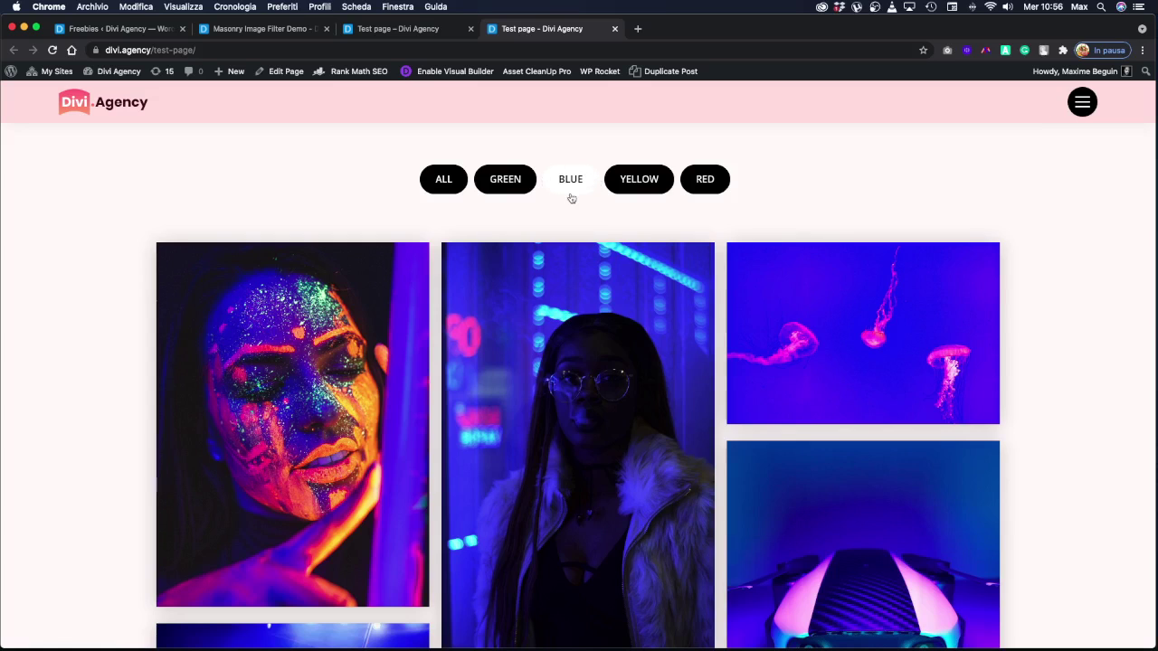
pyautogui.click(641, 183)
pyautogui.click(430, 184)
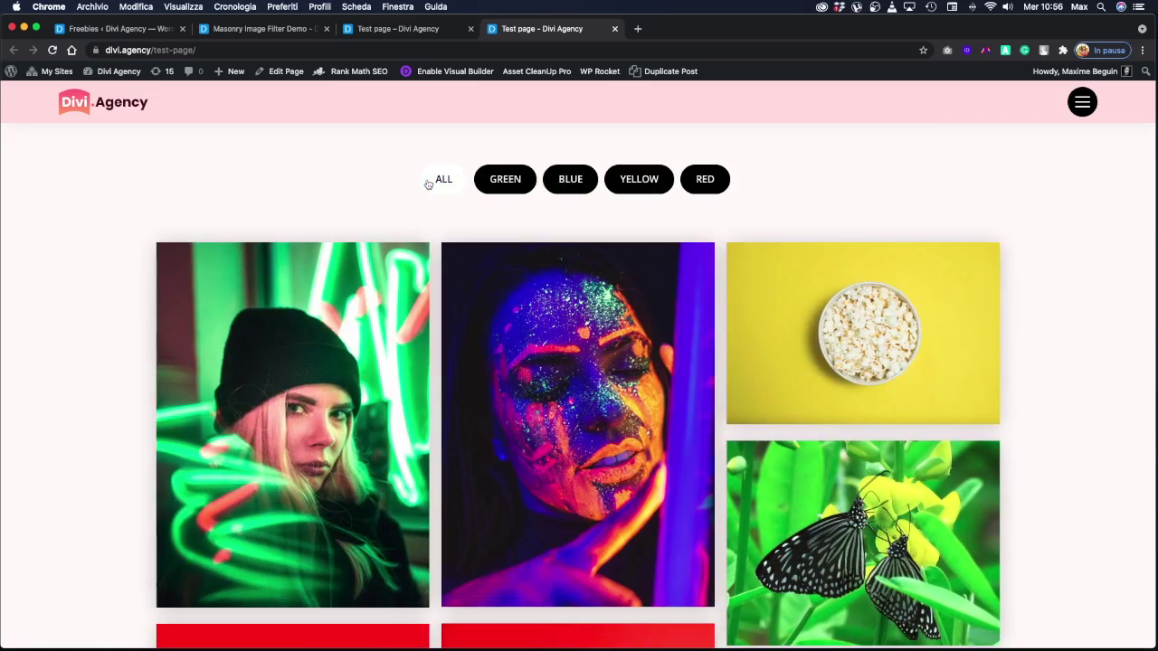
# Return to the builder and review the margin and padding options of the Filter Button module.
pyautogui.click(421, 29)
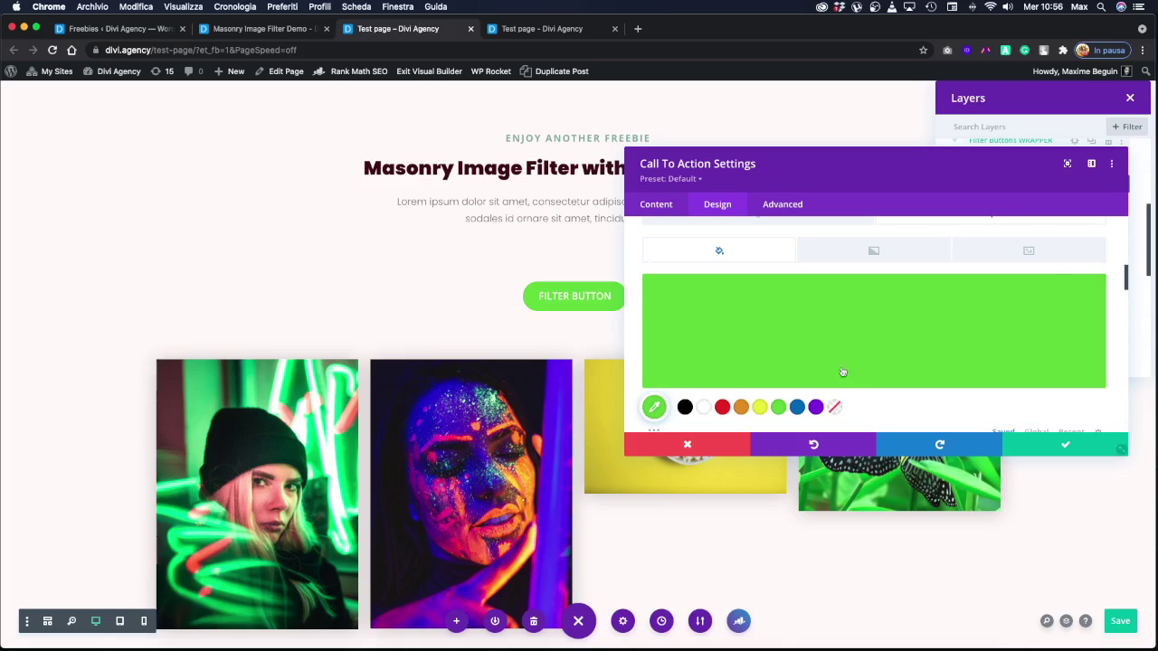
pyautogui.scroll(10, 764, 285)
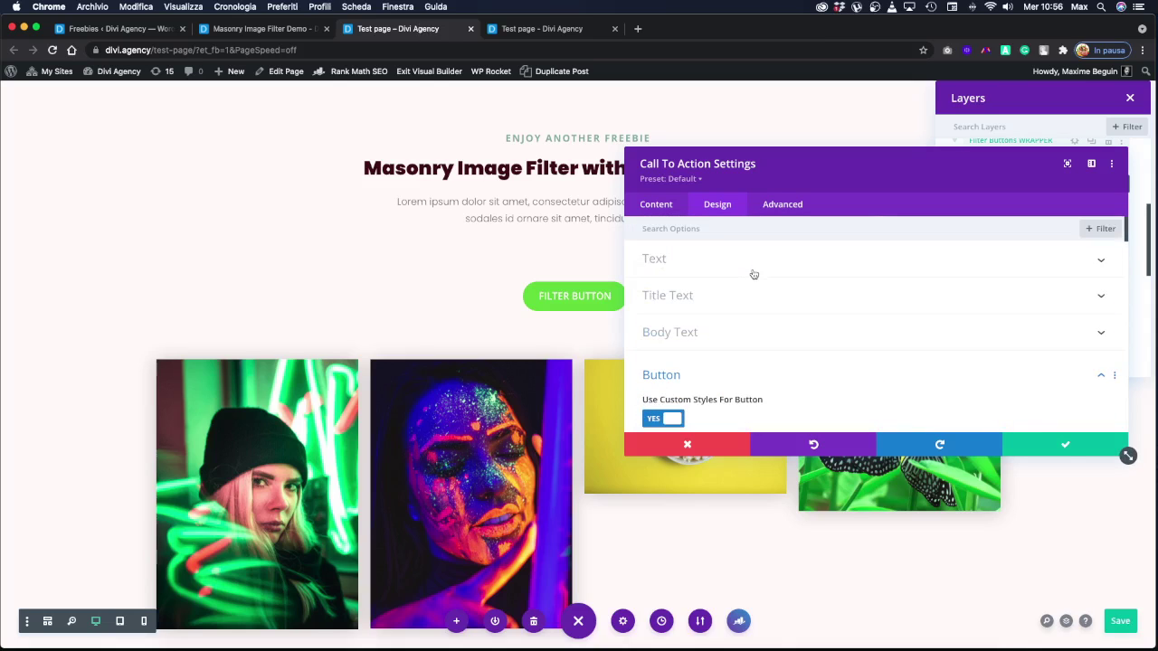
pyautogui.click(685, 373)
pyautogui.scroll(-4, 698, 361)
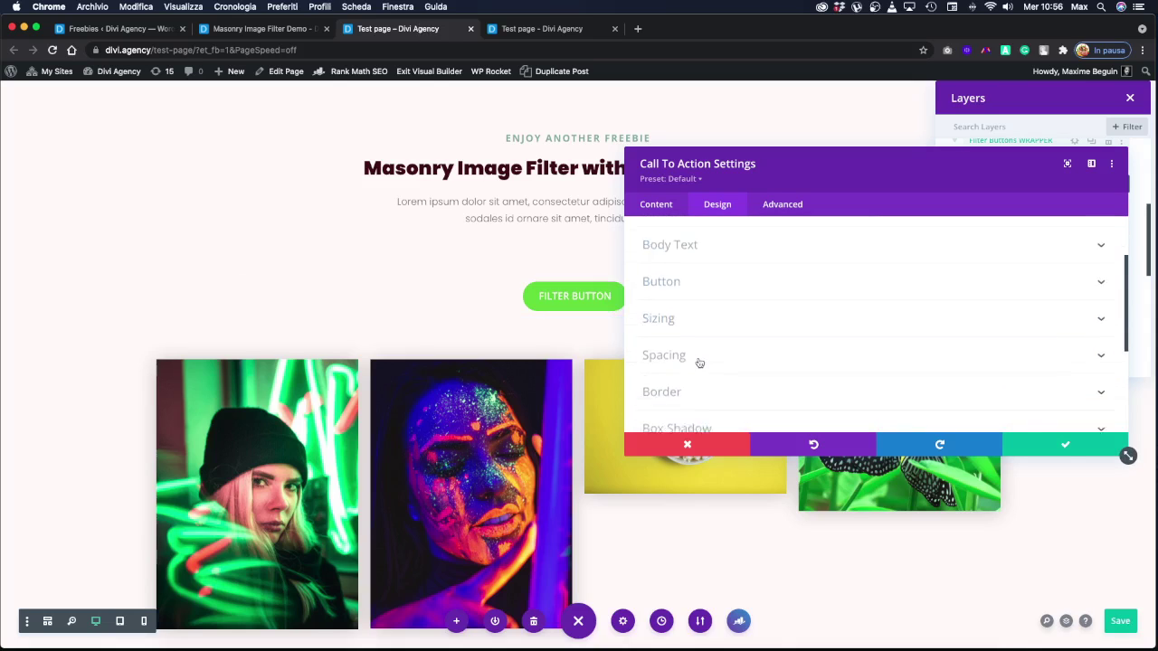
pyautogui.click(691, 322)
pyautogui.scroll(-2, 692, 329)
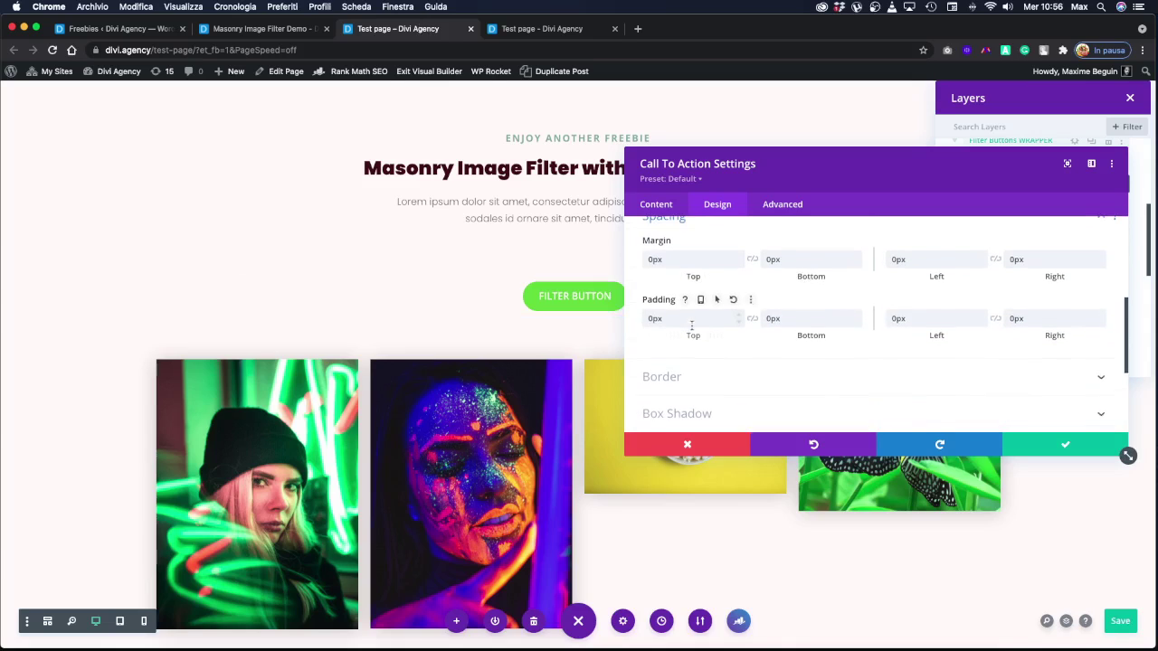
pyautogui.scroll(-2, 691, 312)
# Examine the Filter Button module's border options, including rounded corners, border styles, width and color.
pyautogui.click(687, 275)
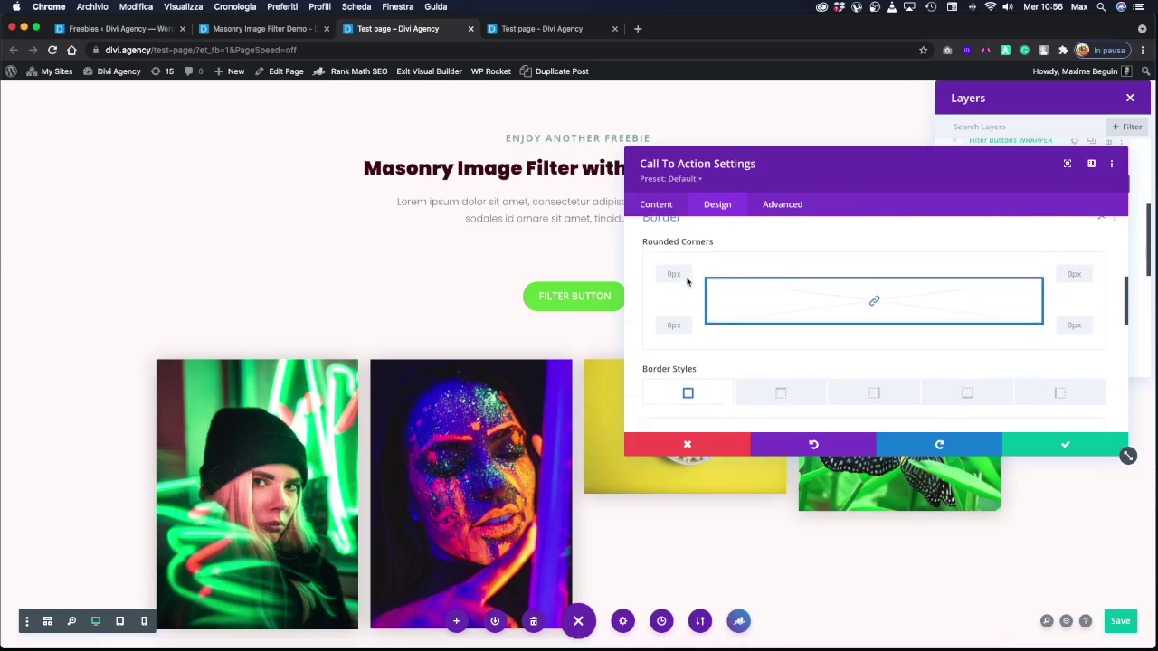
pyautogui.scroll(-3, 689, 294)
pyautogui.scroll(4, 691, 296)
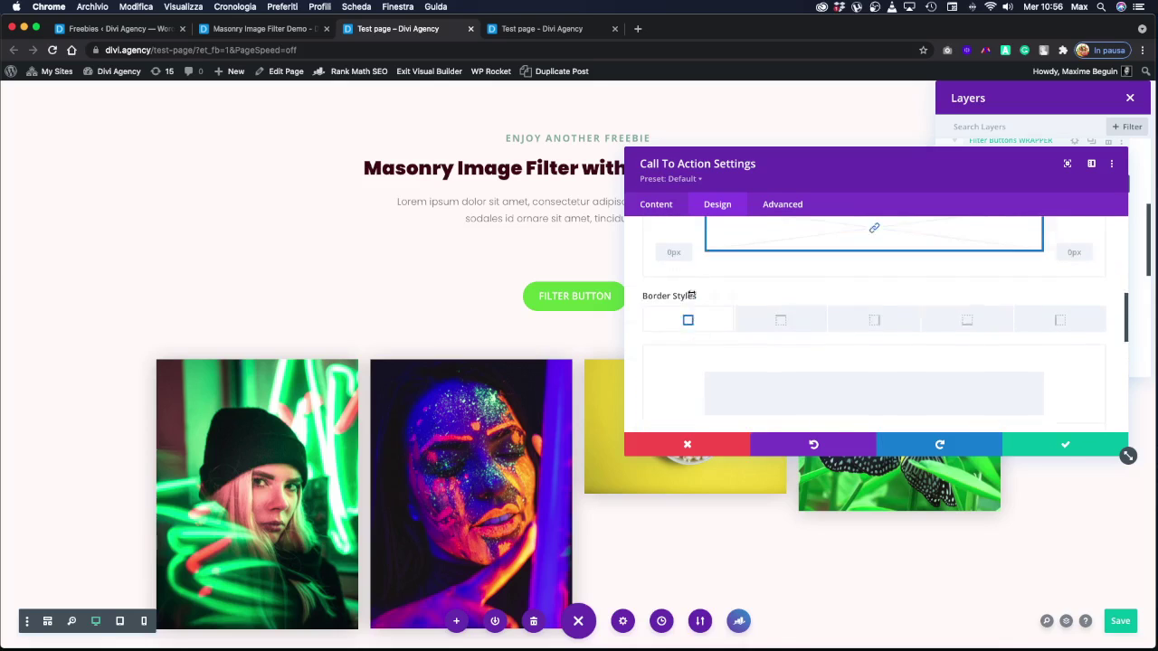
pyautogui.scroll(1, 692, 294)
pyautogui.click(673, 280)
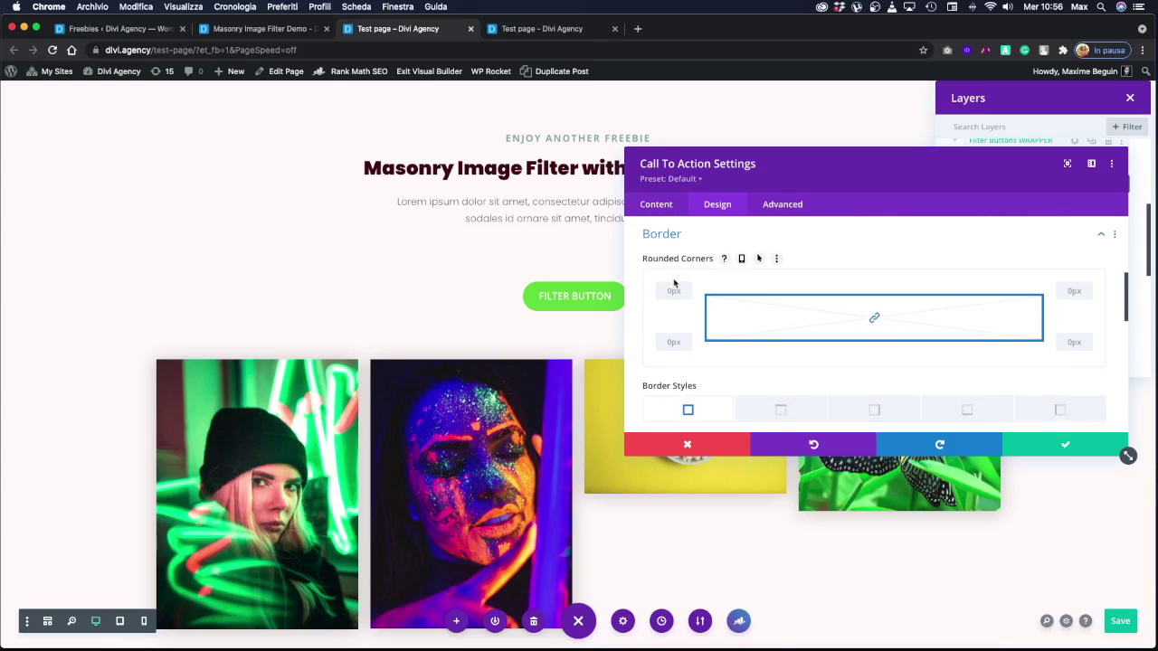
pyautogui.scroll(-5, 674, 284)
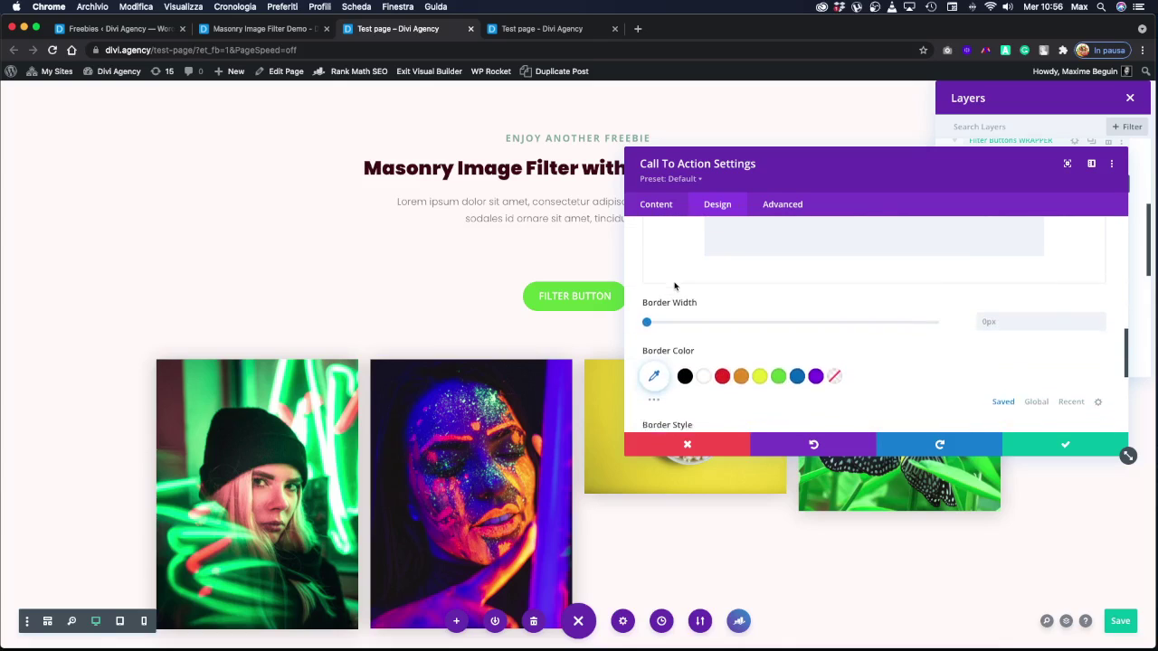
pyautogui.scroll(-3, 674, 284)
pyautogui.scroll(6, 674, 284)
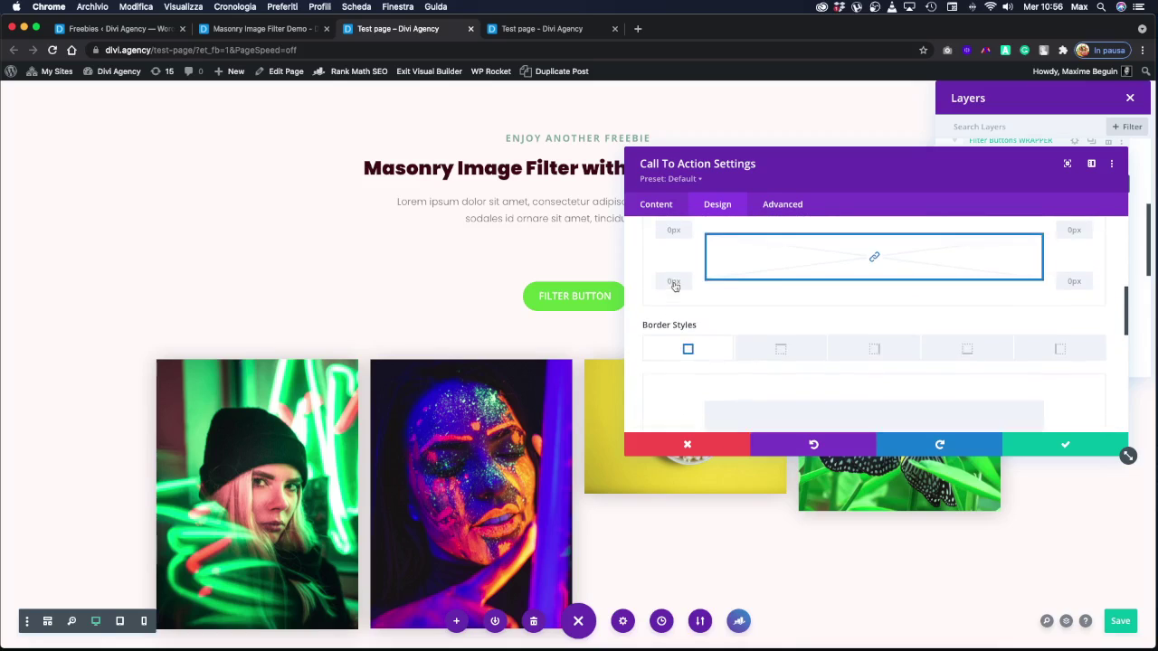
pyautogui.scroll(2, 674, 286)
pyautogui.scroll(1, 724, 289)
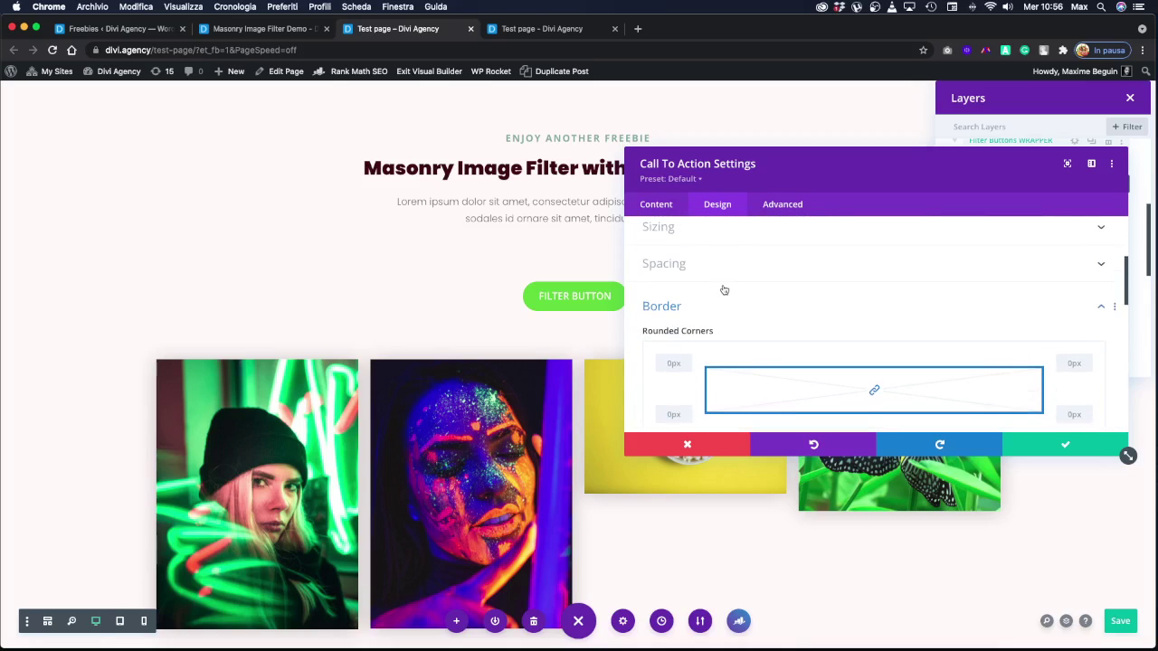
pyautogui.scroll(1, 716, 272)
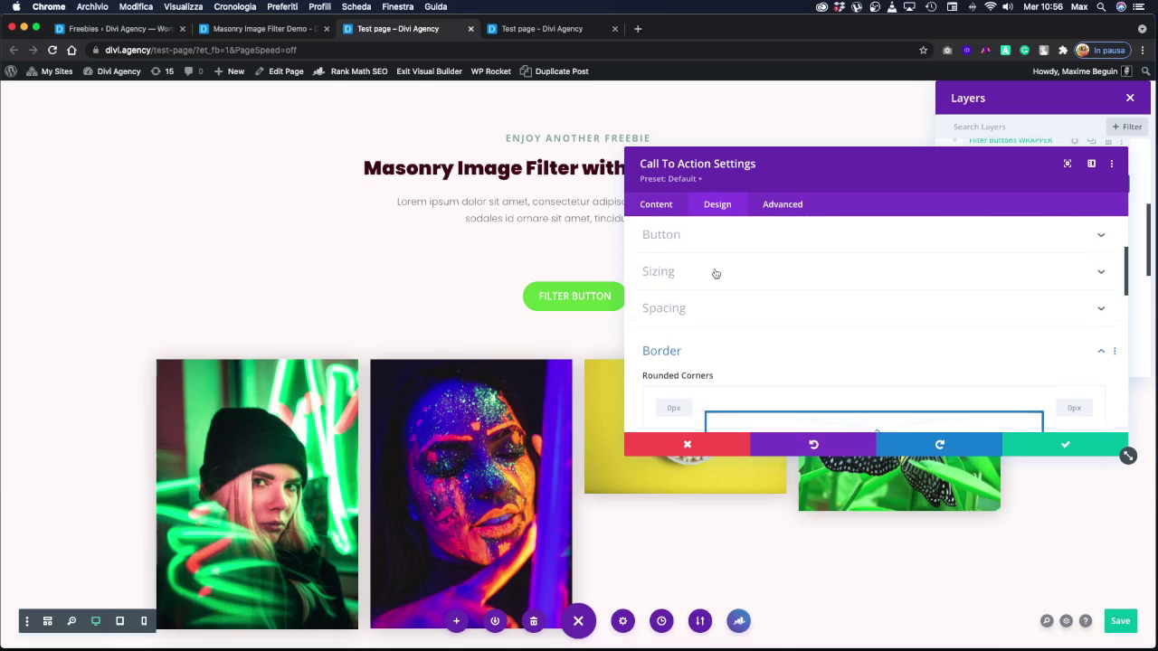
# Set the border radius of the Filter Button module's button to 0px and save the page.
pyautogui.scroll(1, 714, 271)
pyautogui.click(700, 267)
pyautogui.scroll(-2, 799, 306)
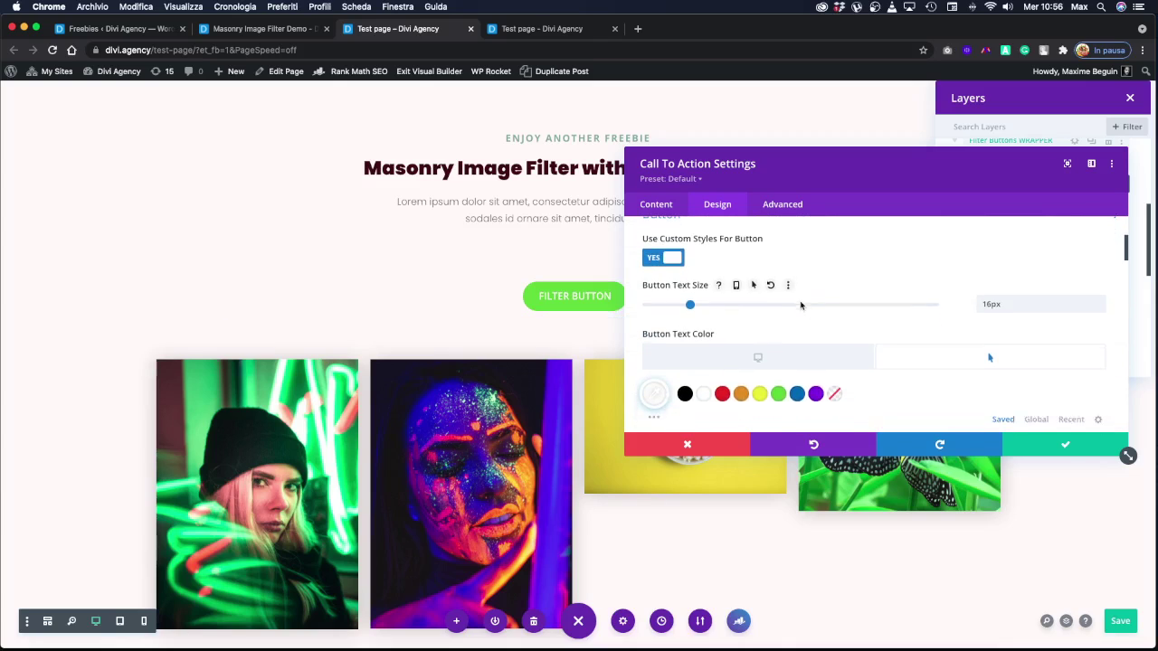
pyautogui.scroll(-2, 801, 305)
pyautogui.scroll(-6, 800, 305)
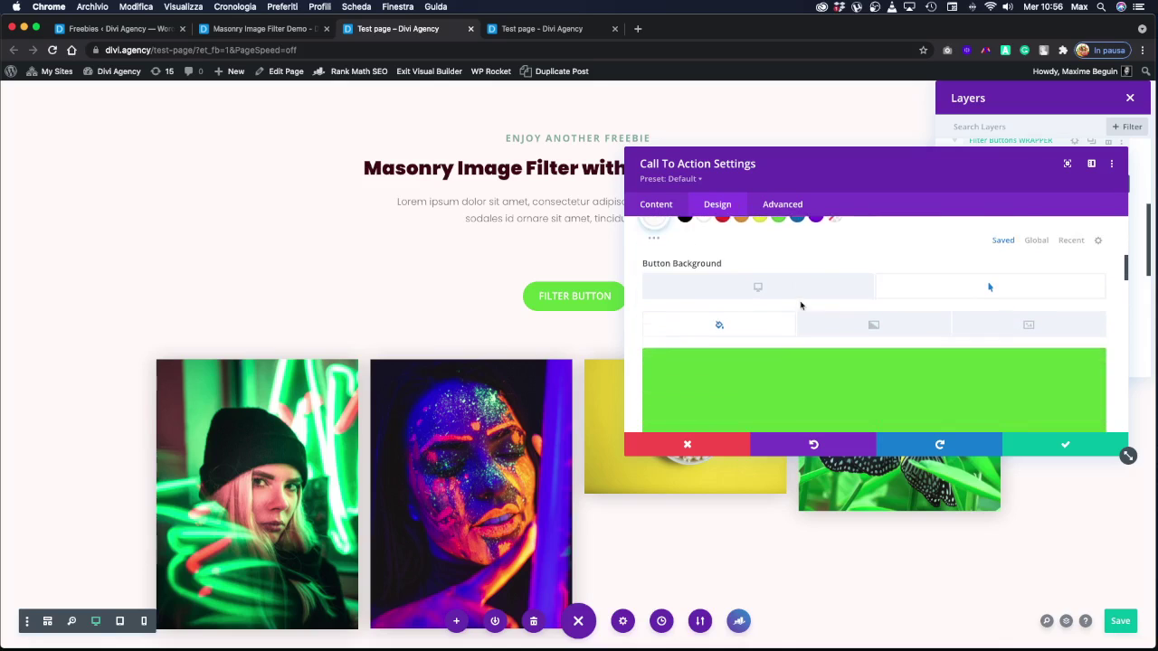
pyautogui.scroll(-5, 800, 305)
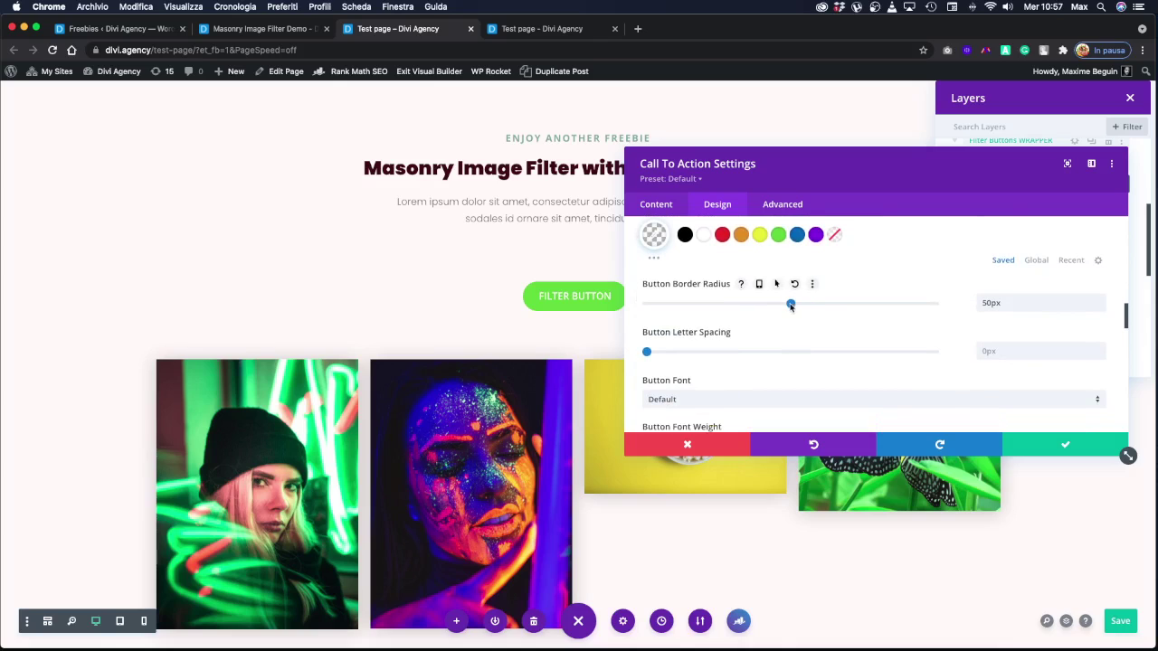
pyautogui.moveTo(1008, 303); pyautogui.dragTo(967, 309)
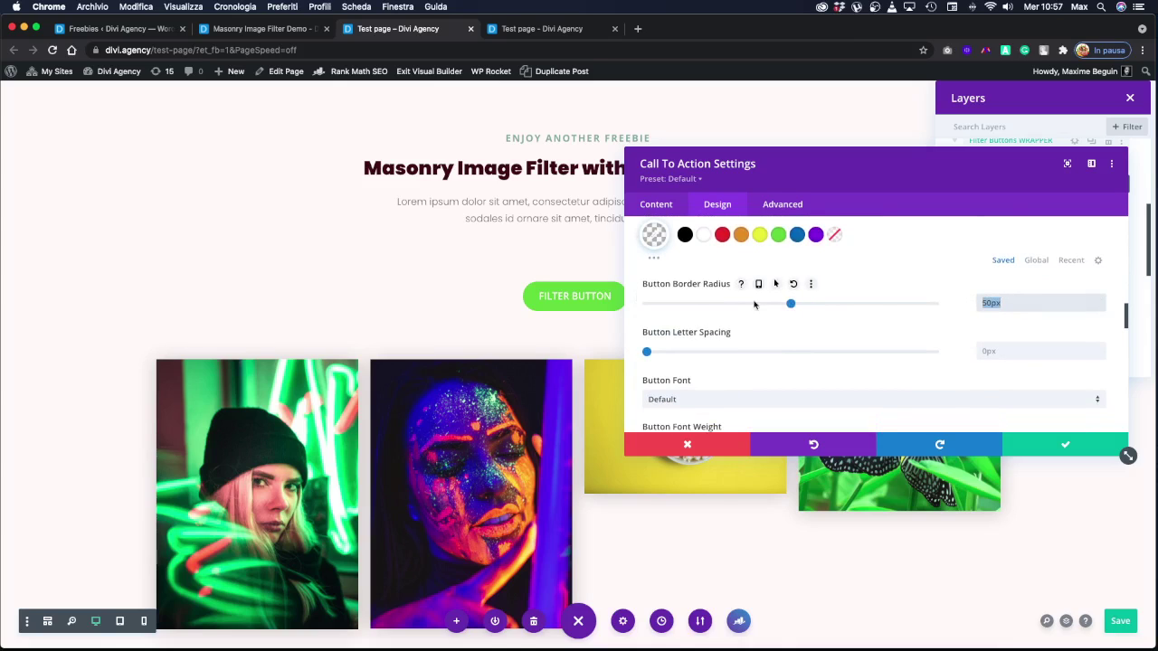
pyautogui.press('BackSpace')
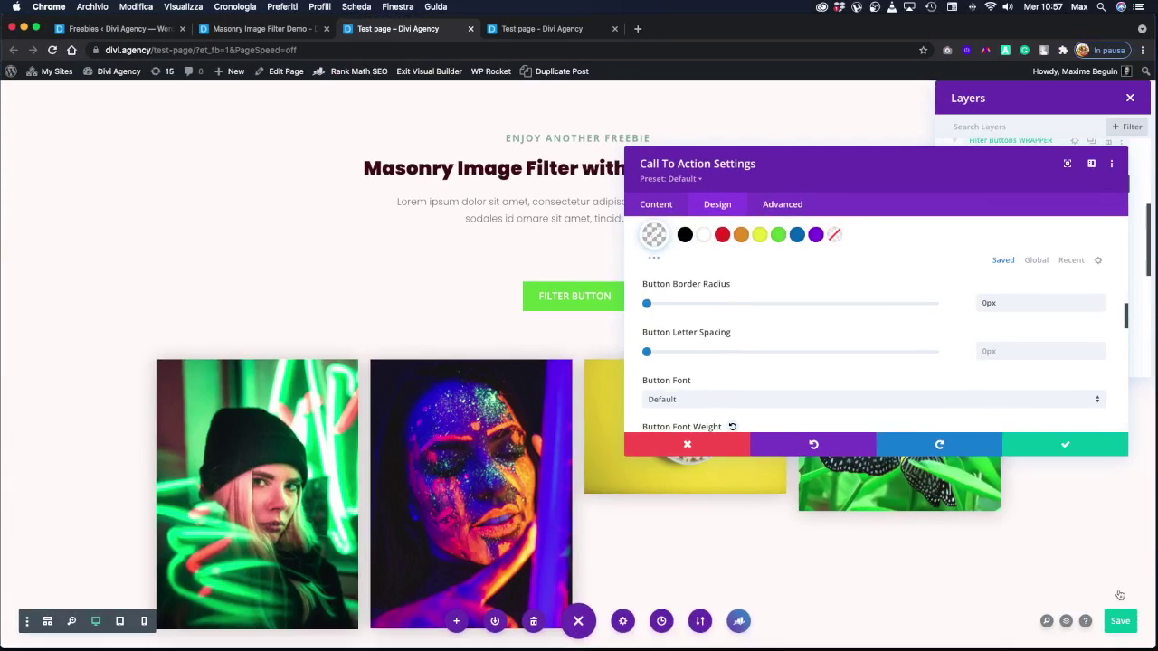
pyautogui.moveTo(1118, 644)
# Reload the live test page and test the Green, Blue, Yellow, Red and All filters with the square-cornered buttons.
pyautogui.click(541, 28)
pyautogui.click(53, 50)
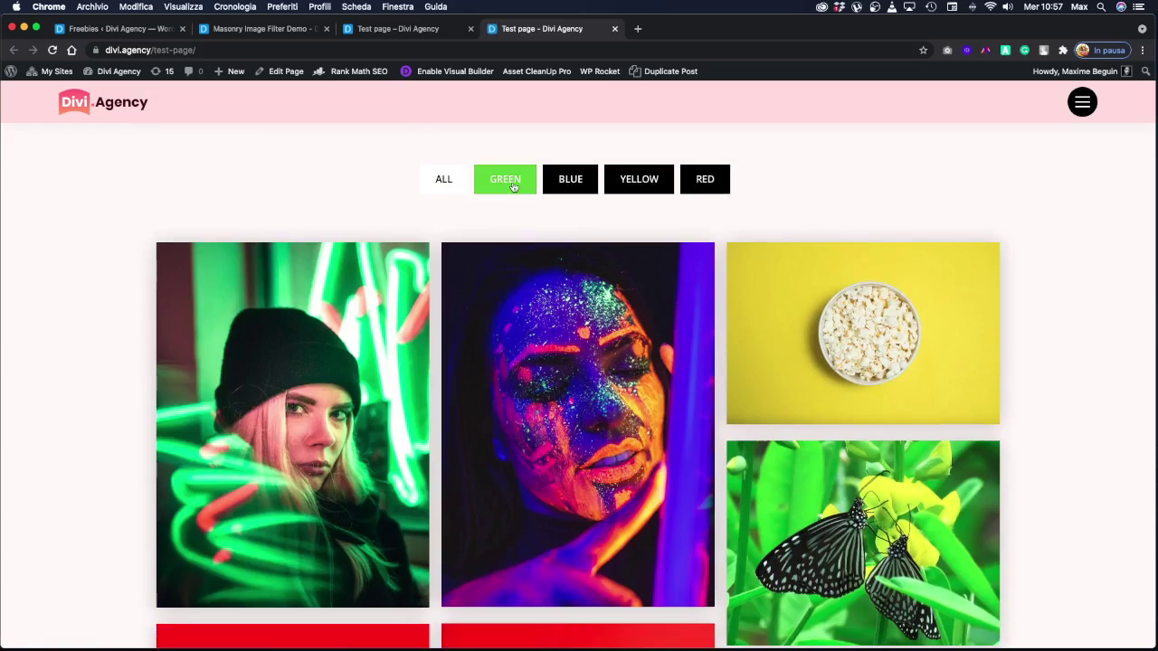
pyautogui.click(509, 184)
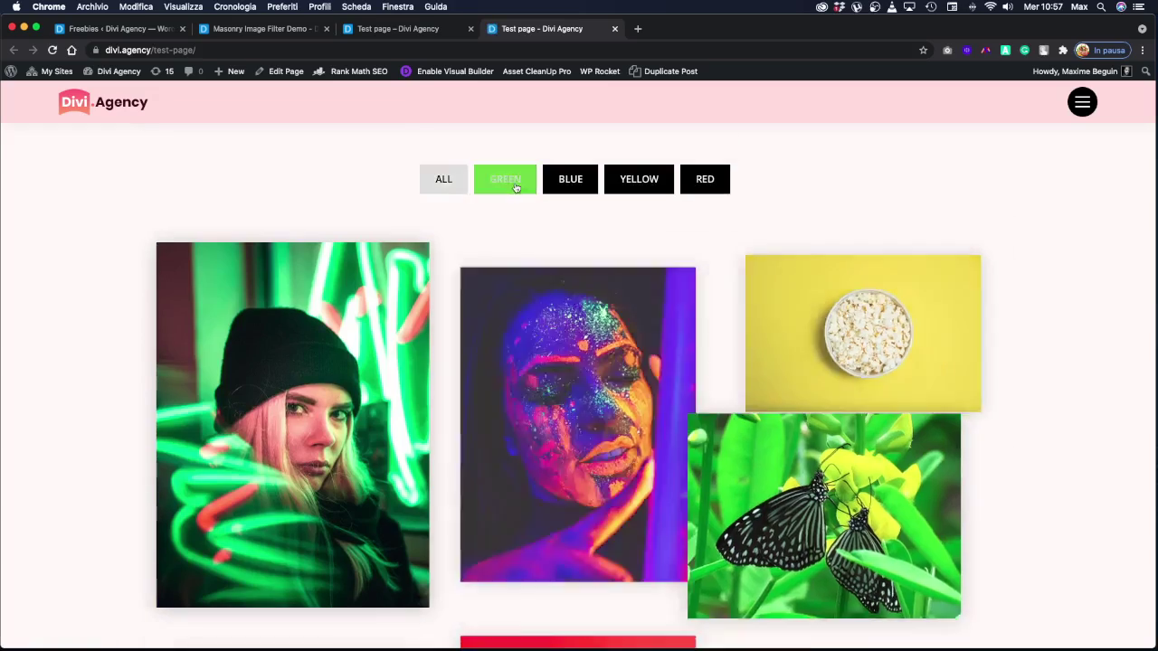
pyautogui.click(569, 180)
pyautogui.click(639, 180)
pyautogui.click(698, 179)
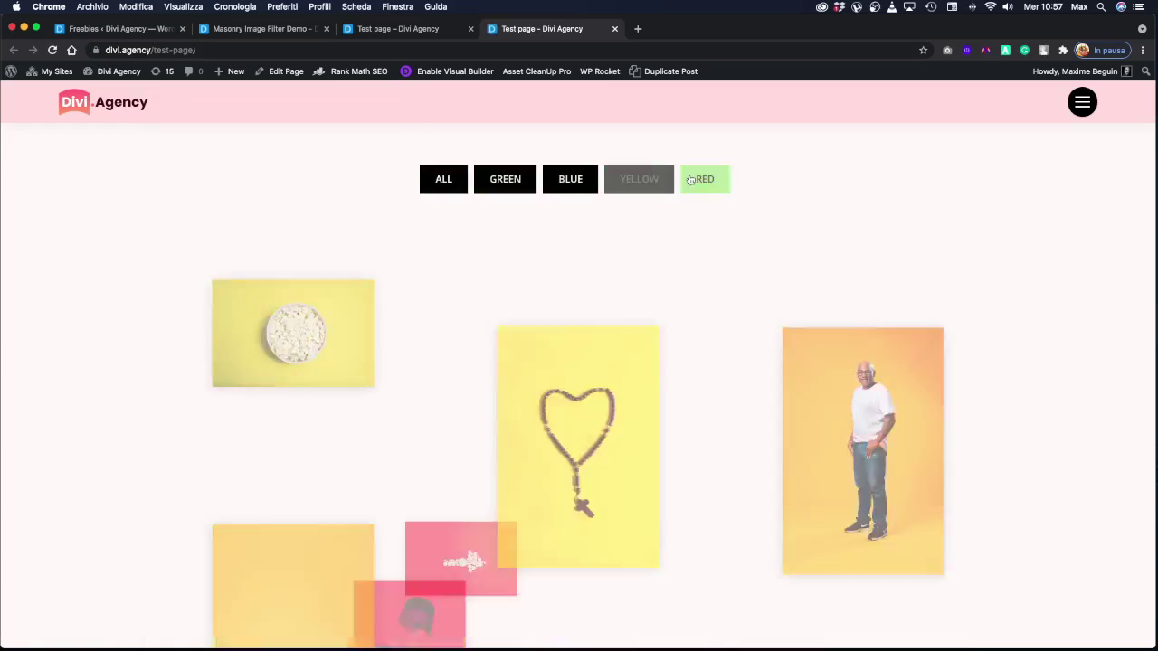
pyautogui.click(445, 181)
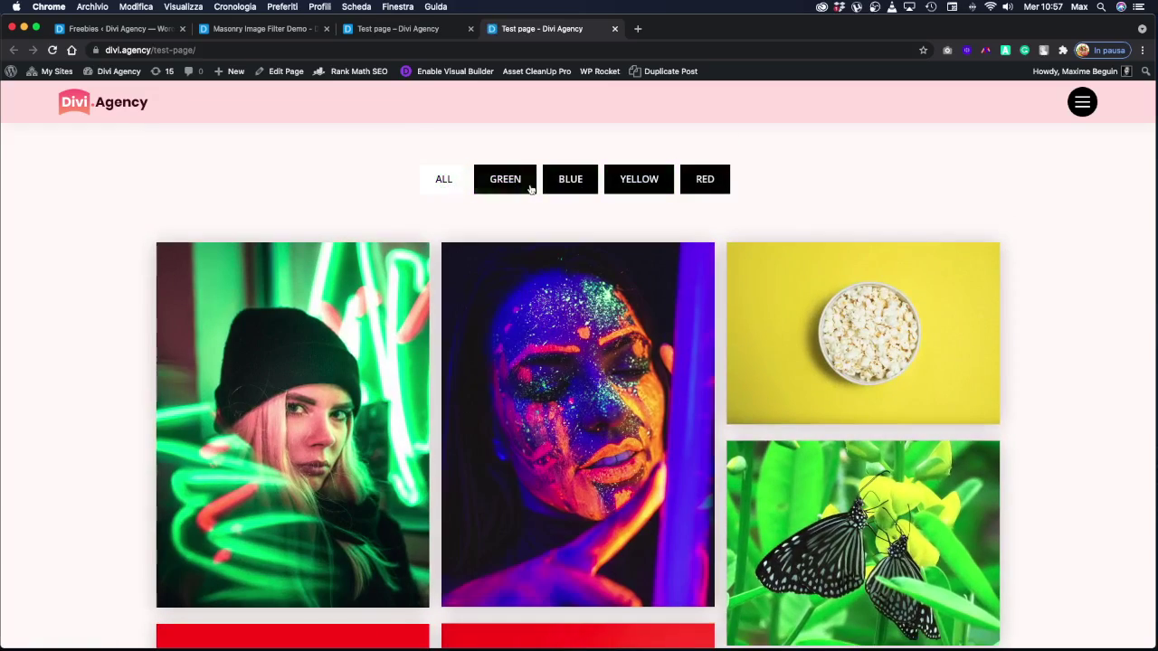
# Back in the builder, confirm the Filter Button module's settings and open the settings of the JS code module under Custom Codes.
pyautogui.click(382, 34)
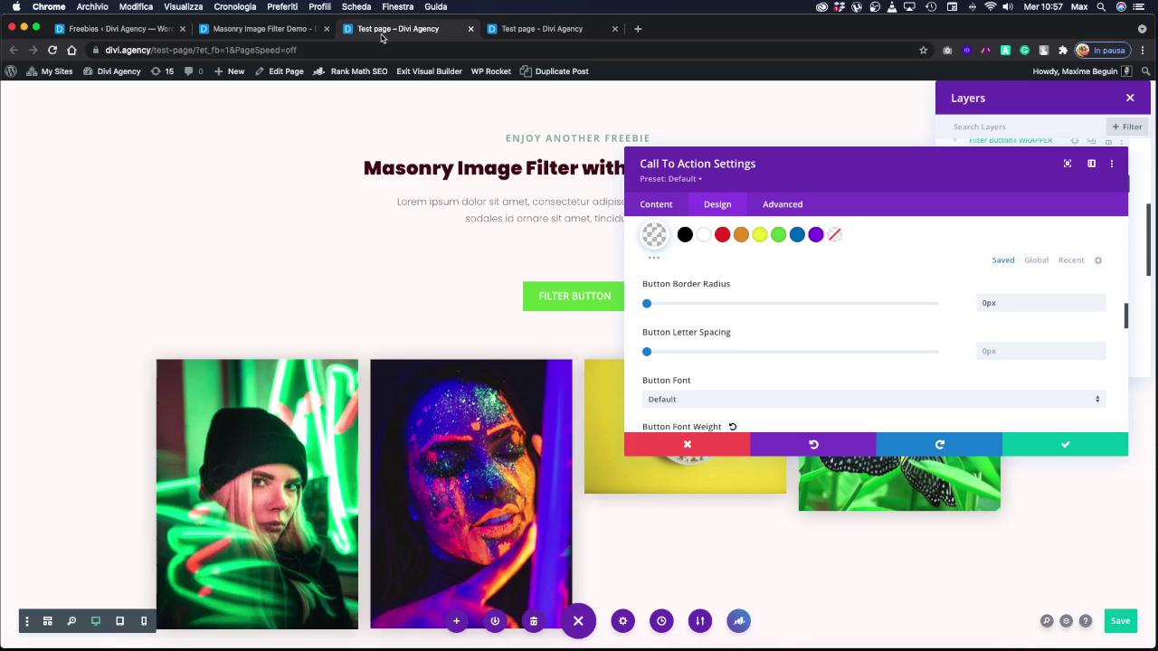
pyautogui.click(1064, 444)
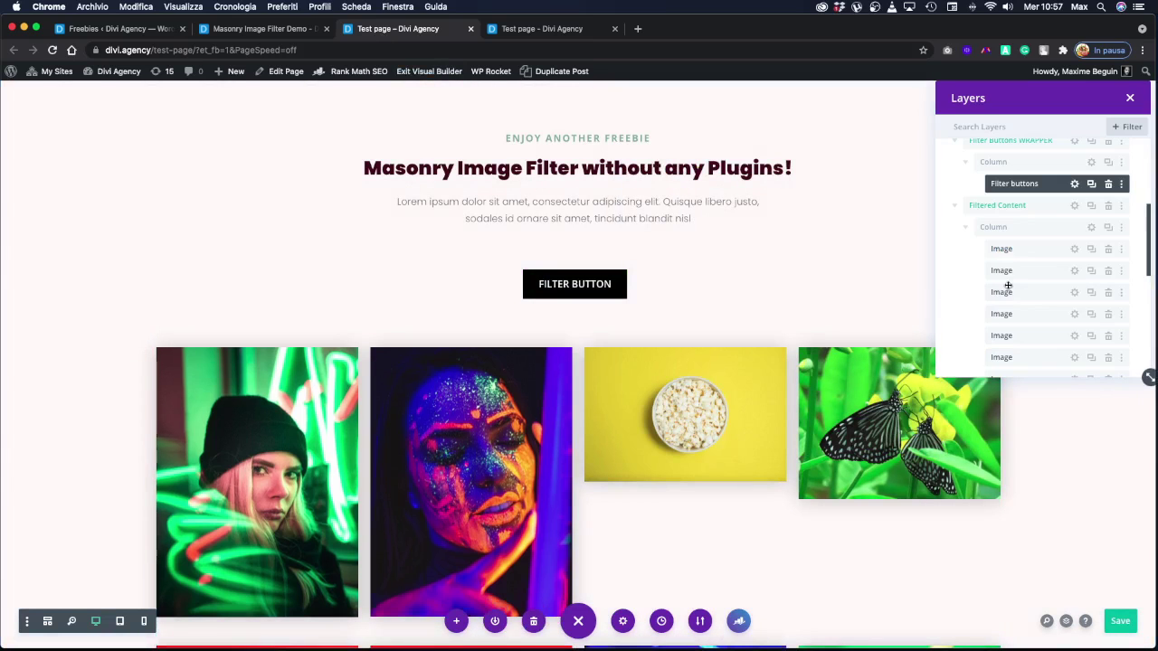
pyautogui.scroll(5, 1008, 288)
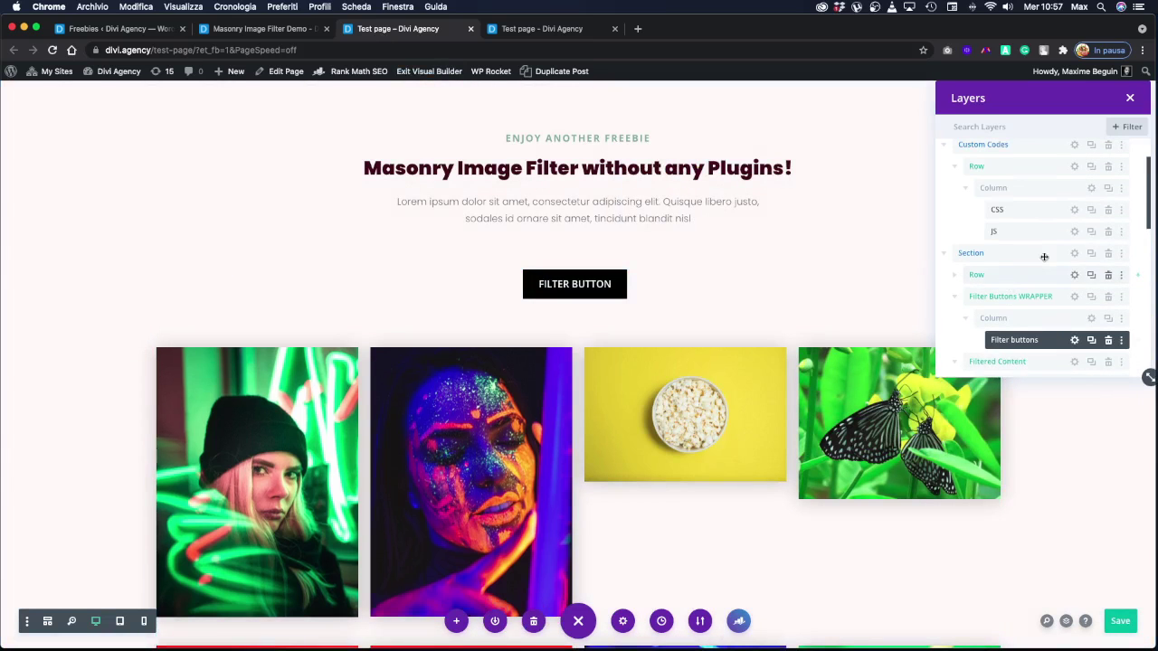
pyautogui.moveTo(1076, 233)
pyautogui.mouseDown()
pyautogui.moveTo(1064, 246)
pyautogui.moveTo(1071, 237)
pyautogui.mouseUp()
pyautogui.click(1074, 234)
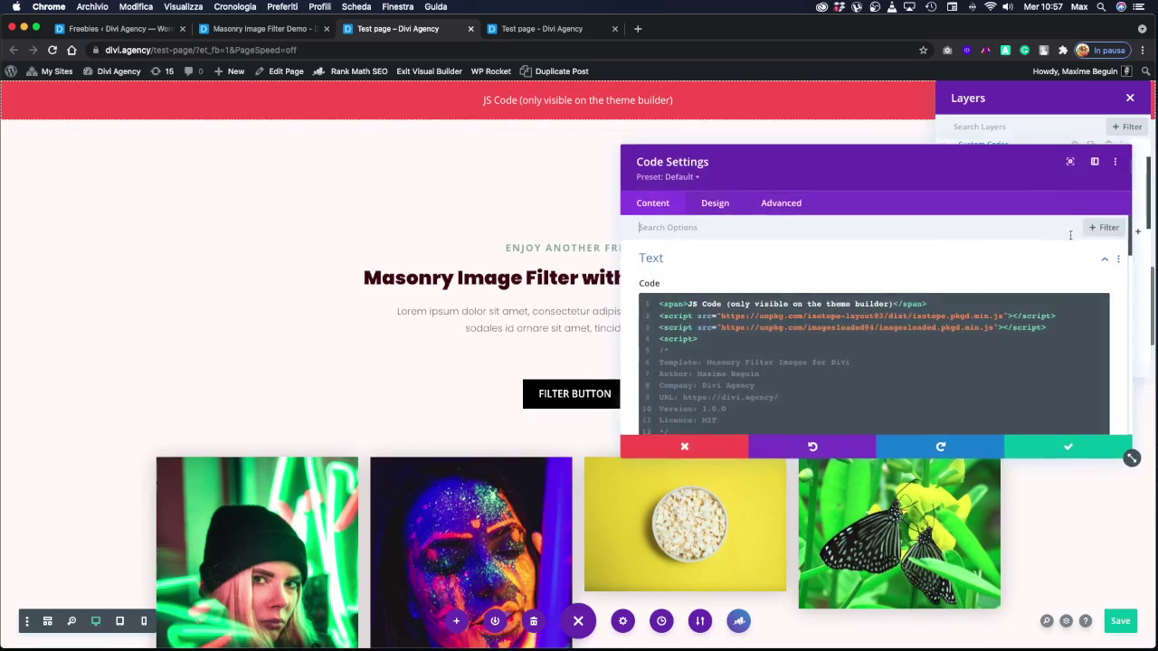
pyautogui.moveTo(877, 172); pyautogui.dragTo(444, 132)
# Skim the JS module's code from the library scripts down to the filter category section and return to its beginning.
pyautogui.scroll(-1, 638, 312)
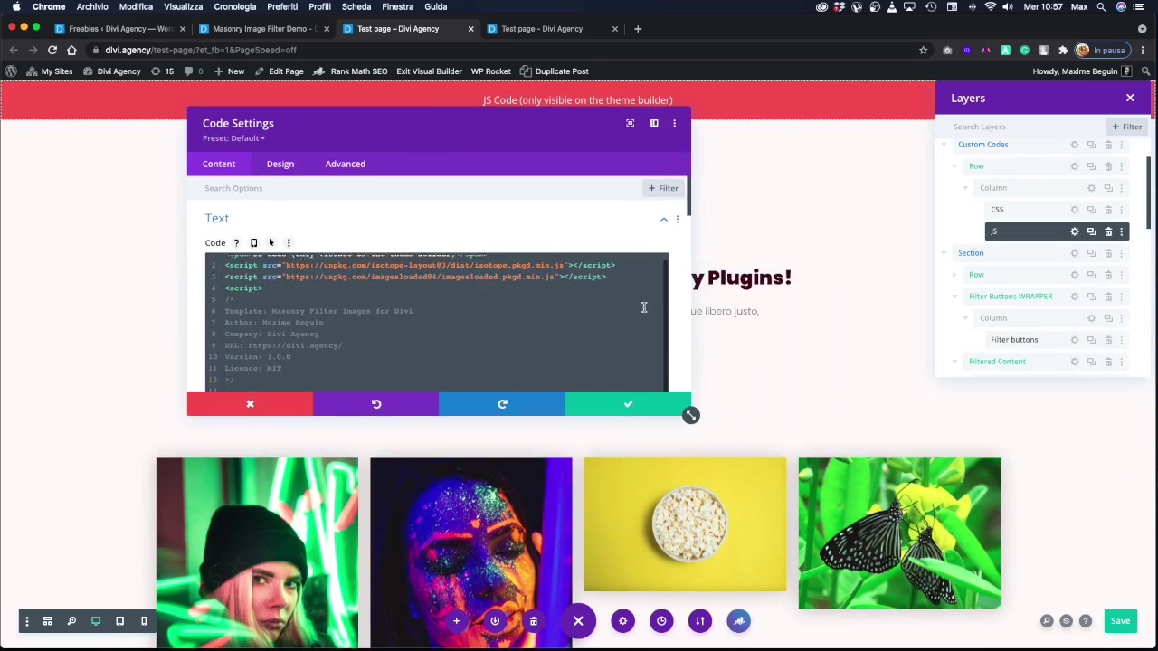
pyautogui.scroll(-6, 624, 312)
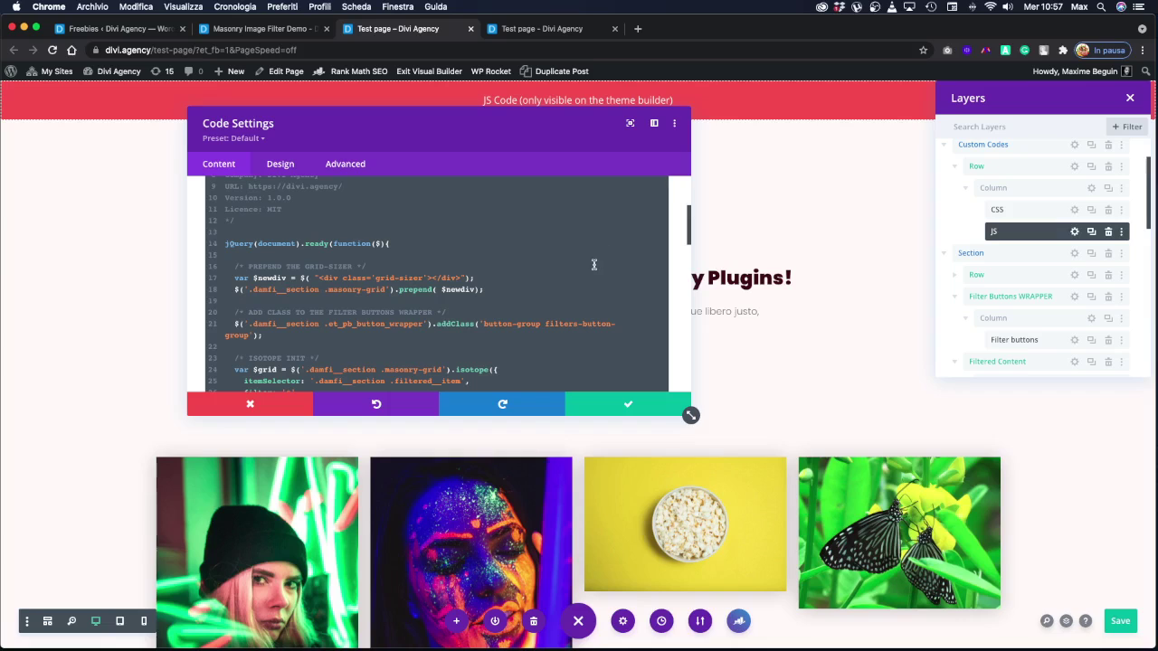
pyautogui.scroll(-5, 561, 290)
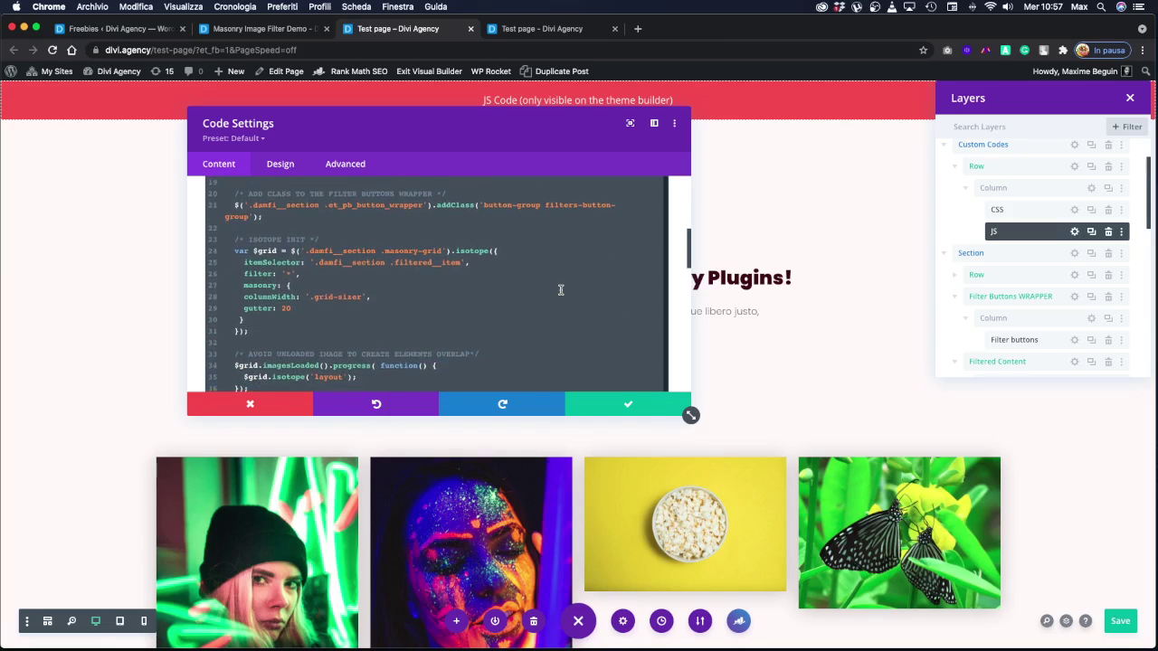
pyautogui.scroll(-5, 560, 290)
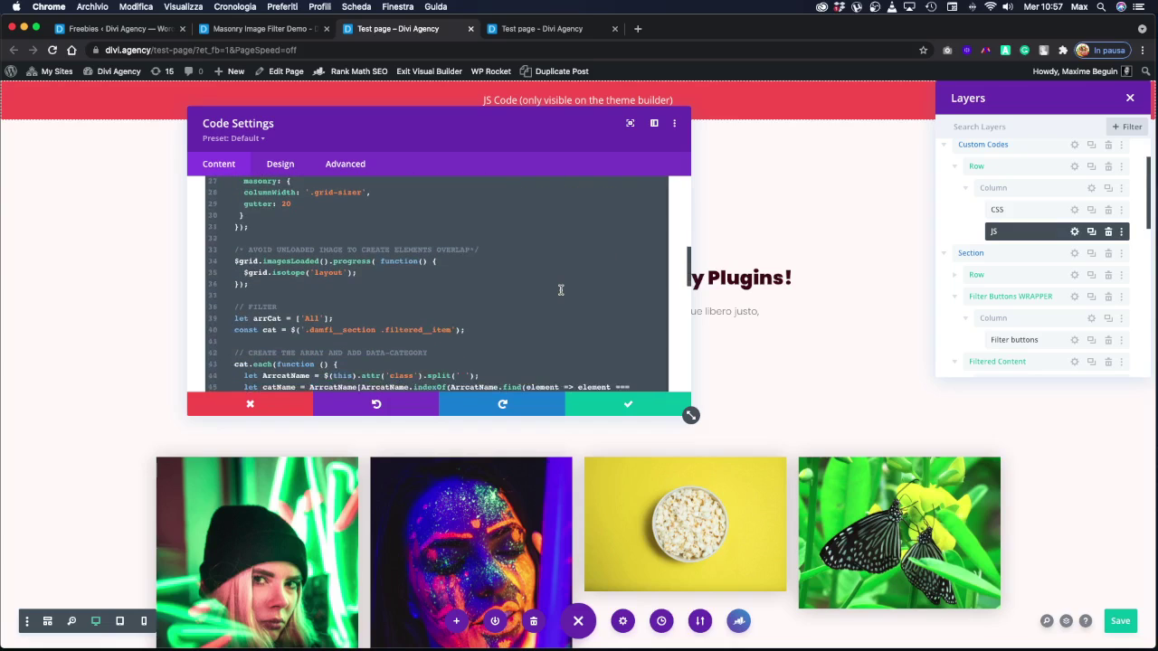
pyautogui.scroll(15, 560, 290)
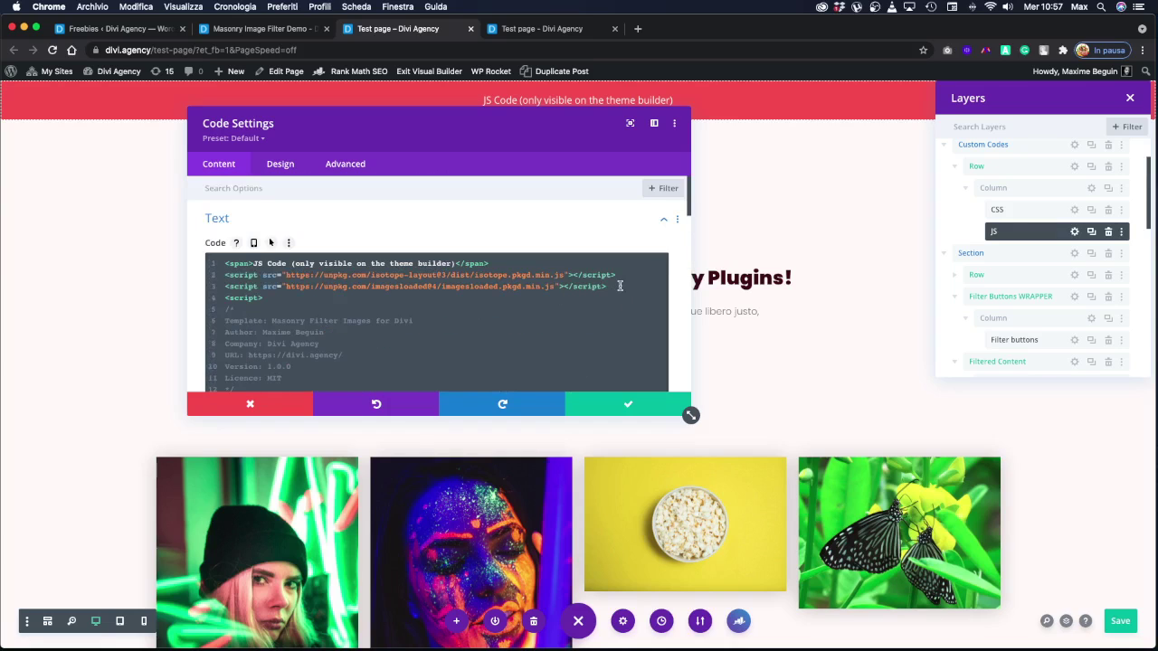
# Highlight the two external library script lines for Isotope and imagesLoaded in the JS code.
pyautogui.moveTo(620, 286); pyautogui.dragTo(208, 281)
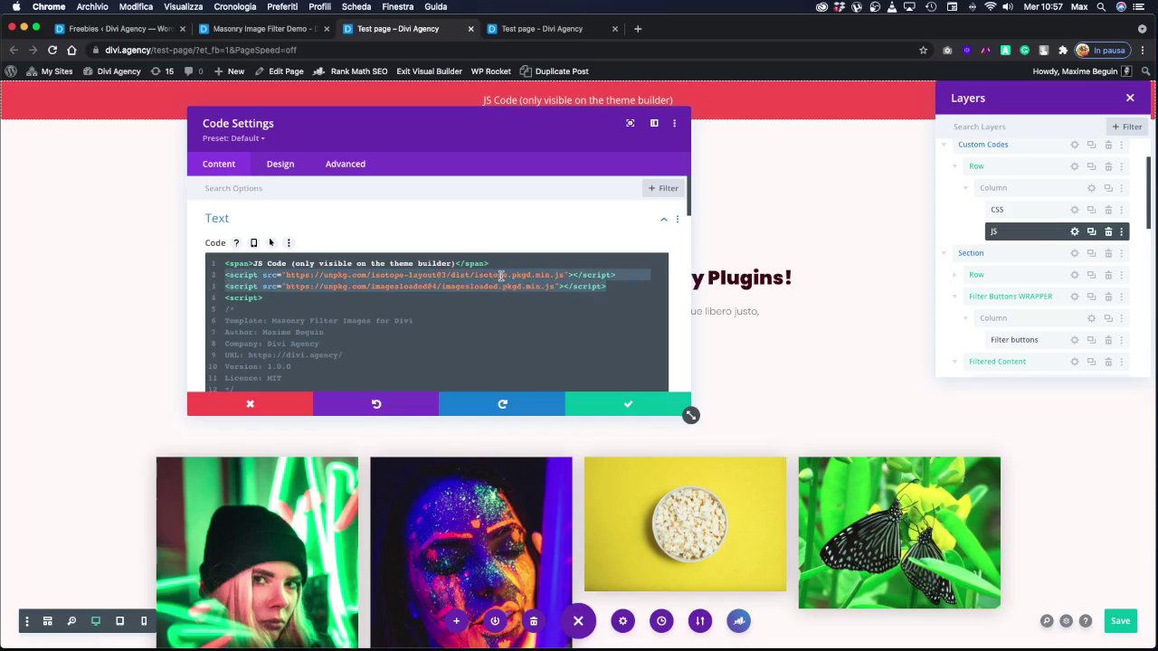
pyautogui.scroll(-1, 500, 274)
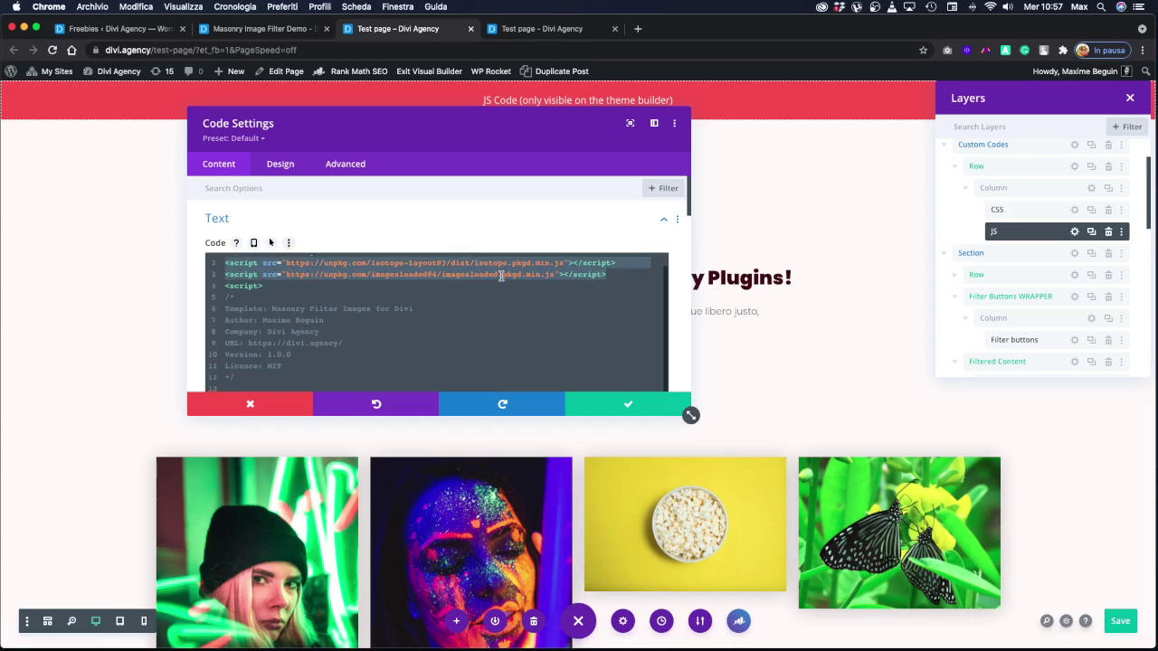
pyautogui.click(444, 287)
pyautogui.moveTo(442, 275); pyautogui.dragTo(496, 275)
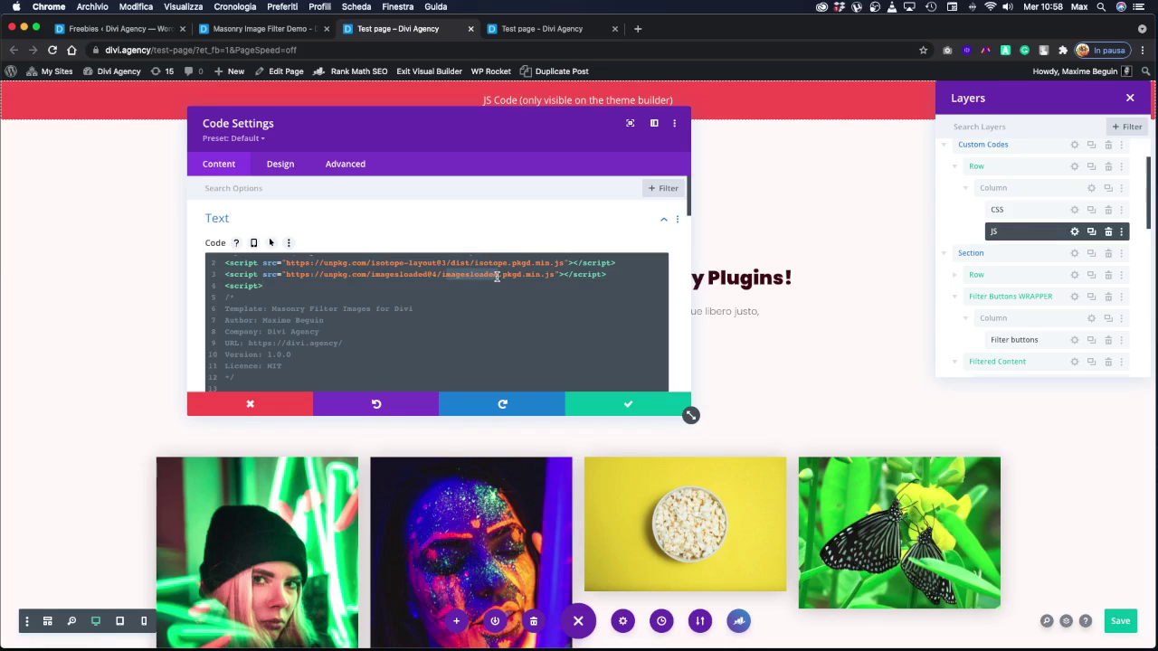
pyautogui.scroll(-1, 496, 342)
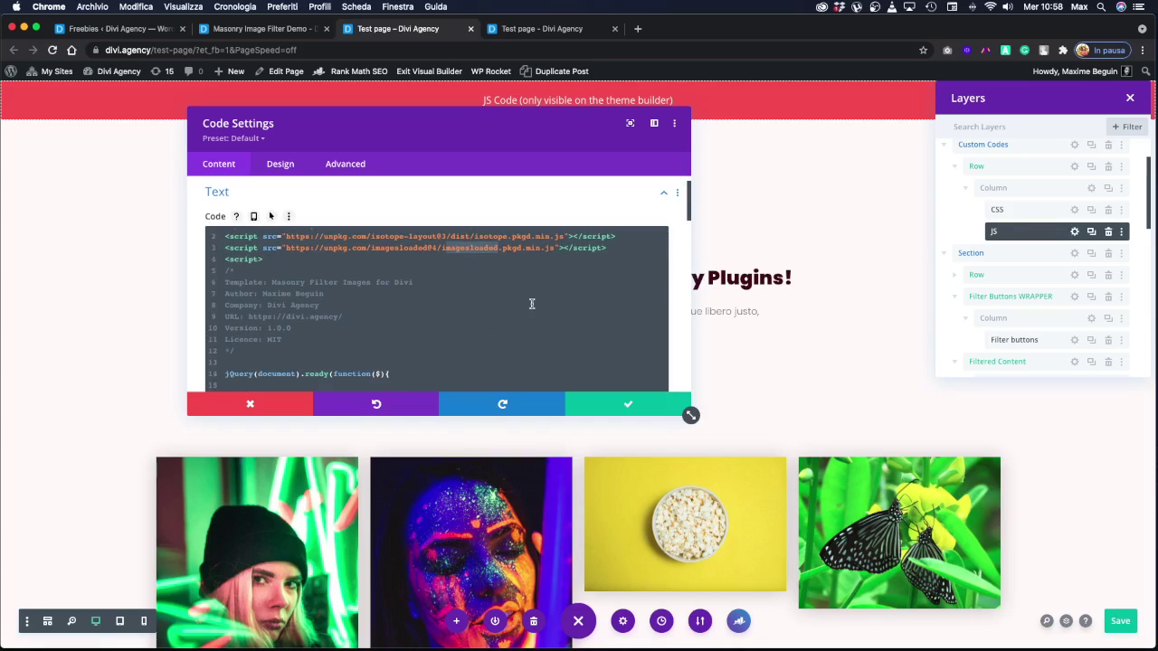
# Examine the JS code that prepends the grid-sizer, adds the button wrapper class, initializes Isotope and avoids overlaps from unloaded images.
pyautogui.scroll(-5, 537, 303)
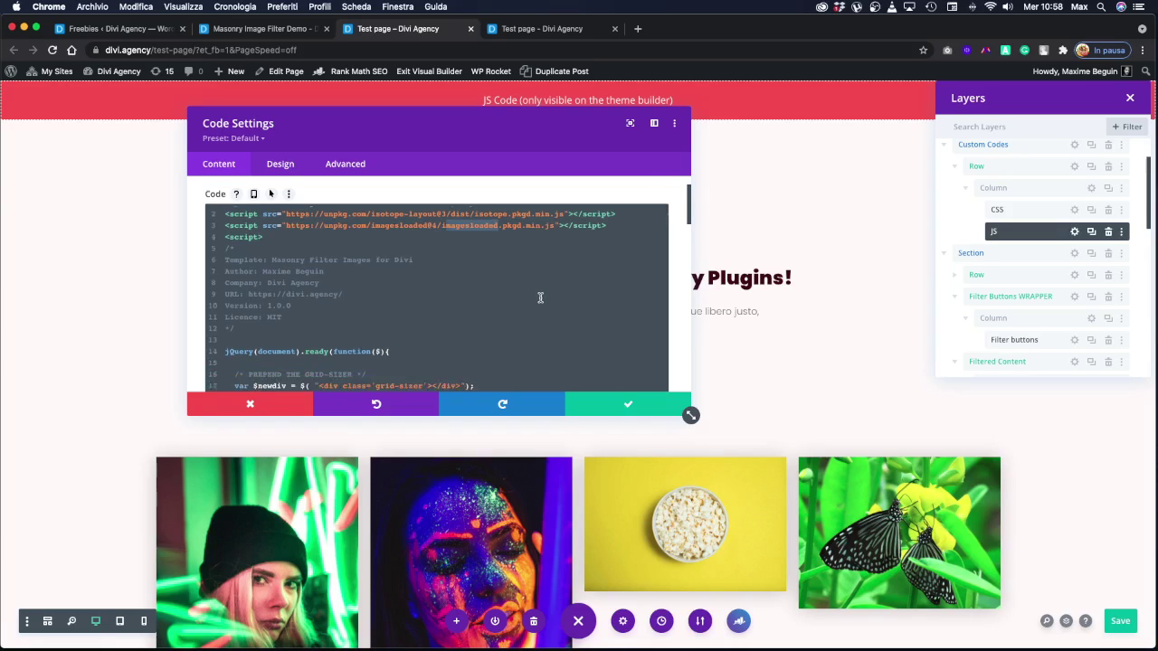
pyautogui.scroll(-4, 539, 298)
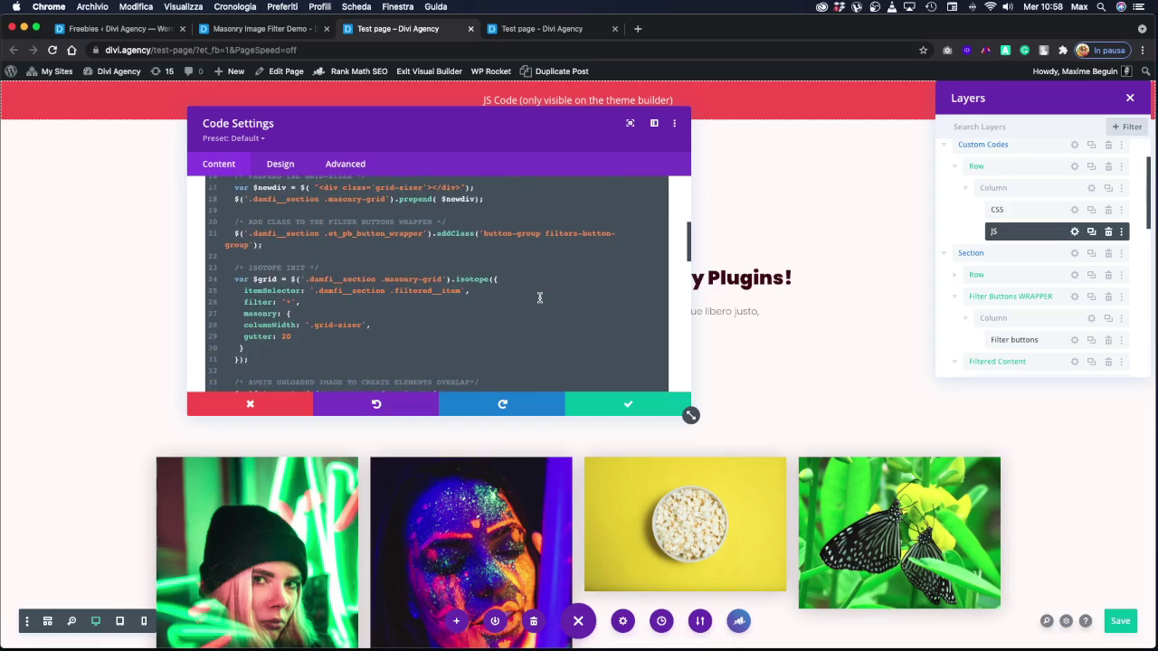
pyautogui.scroll(1, 539, 297)
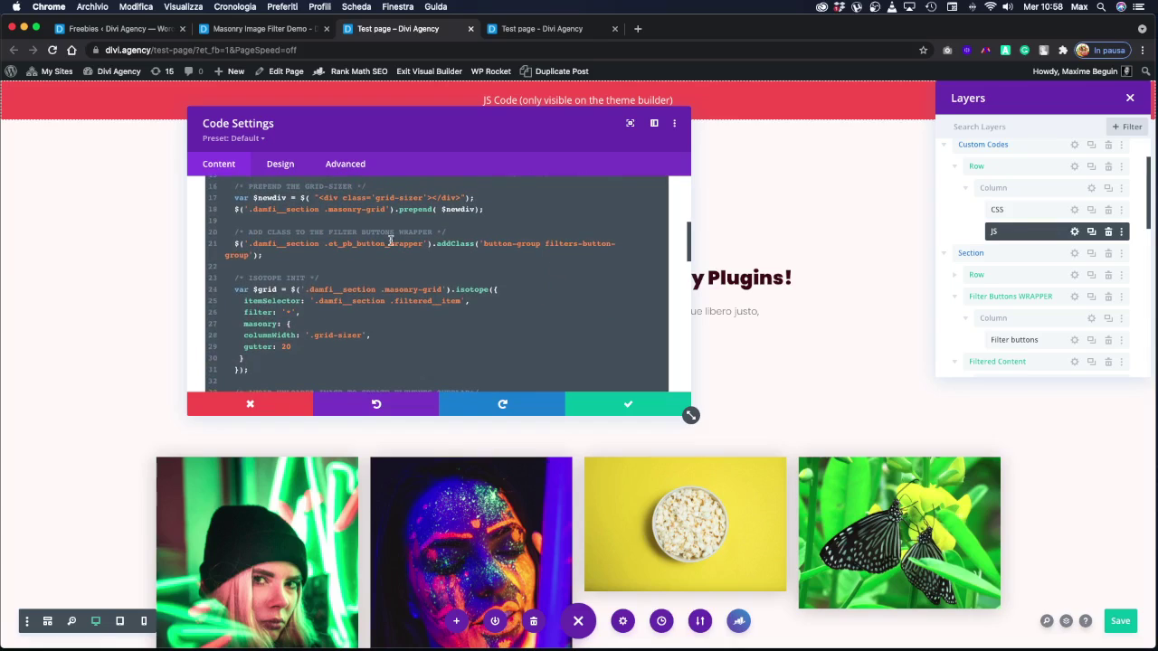
pyautogui.scroll(1, 387, 238)
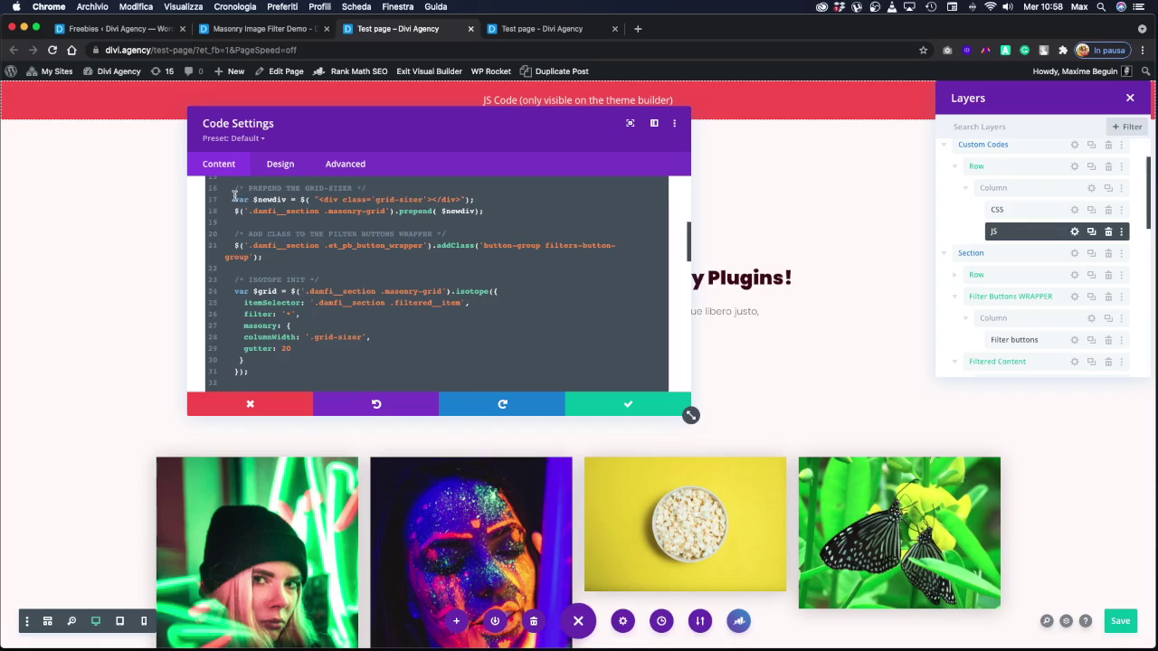
pyautogui.scroll(-4, 344, 212)
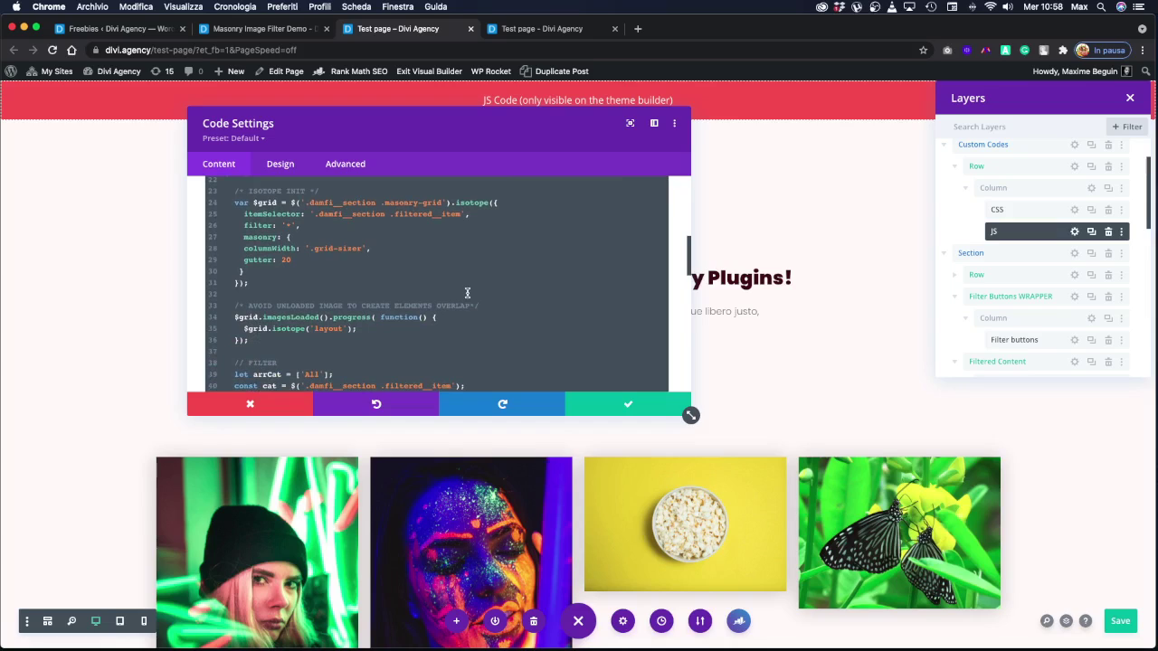
pyautogui.scroll(-2, 329, 311)
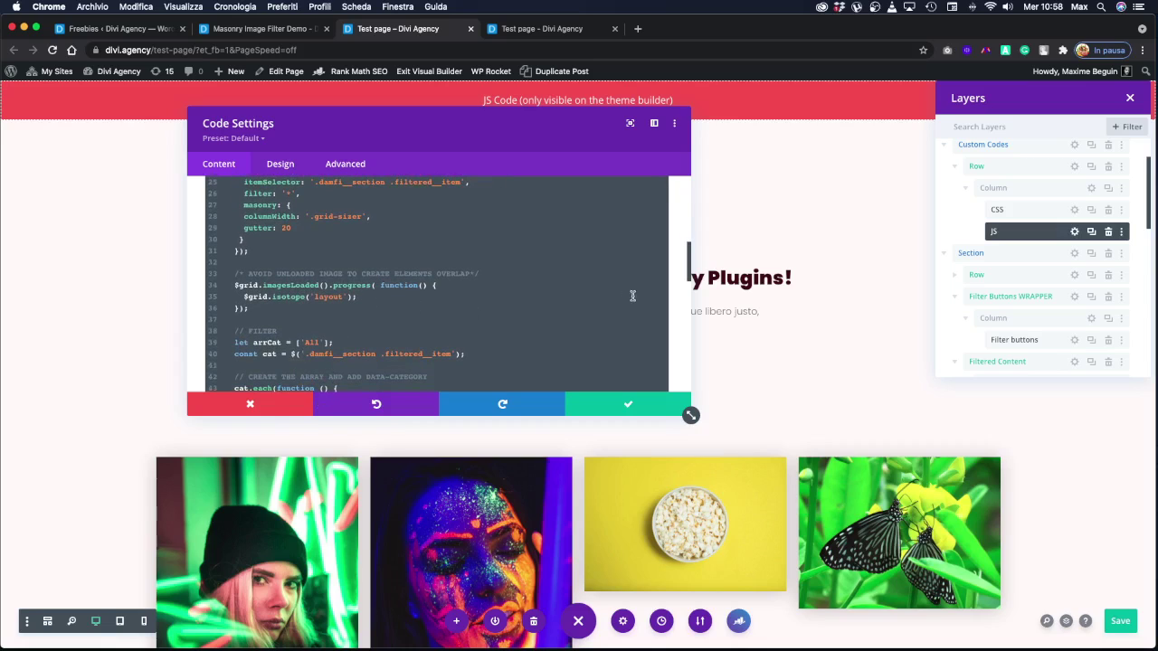
pyautogui.scroll(-2, 529, 338)
pyautogui.scroll(3, 525, 341)
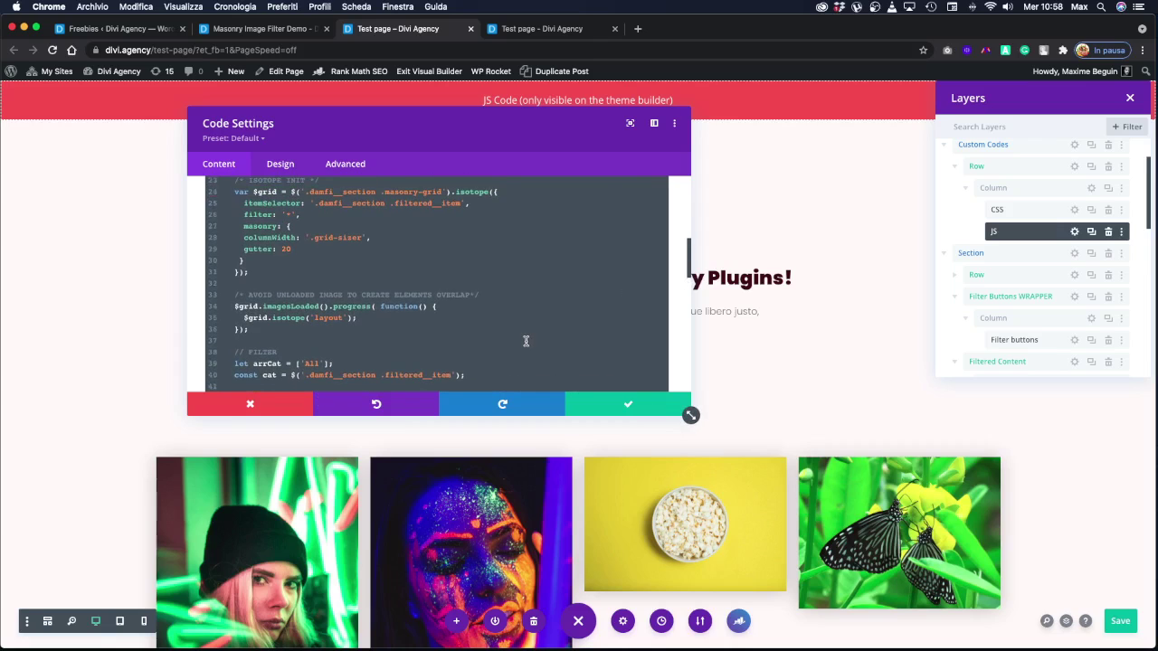
pyautogui.scroll(2, 526, 341)
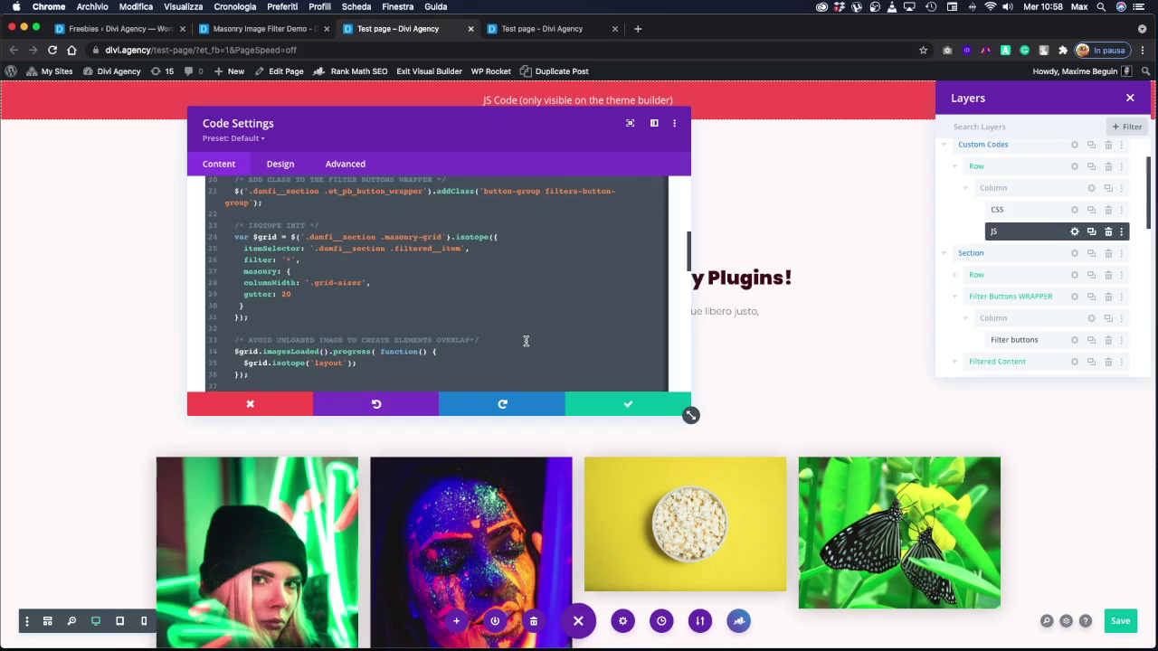
pyautogui.scroll(-3, 526, 341)
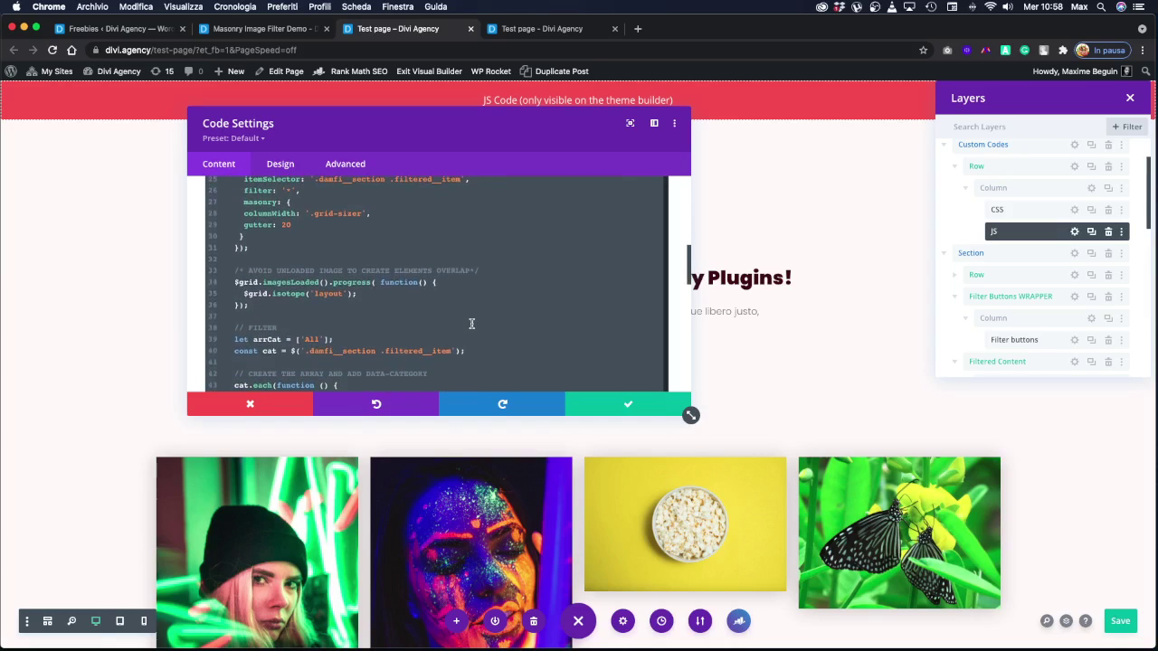
# Highlight the Isotope init block and review its item selector, filter, column width and gutter options.
pyautogui.moveTo(690, 264); pyautogui.dragTo(685, 251)
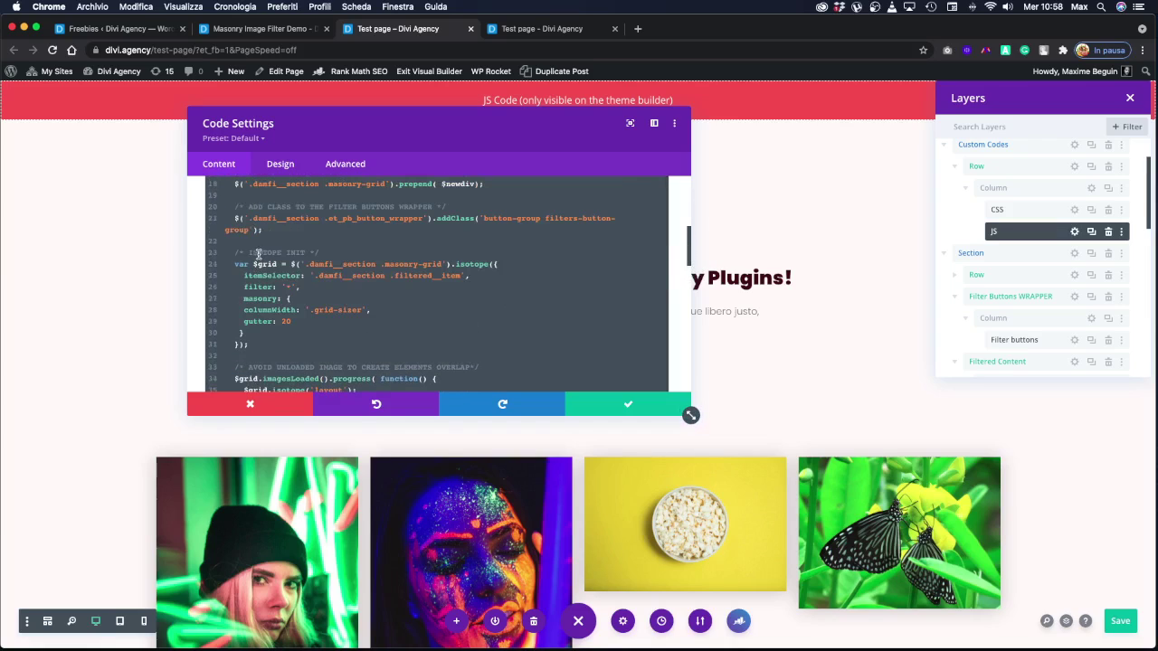
pyautogui.moveTo(233, 252); pyautogui.dragTo(299, 342)
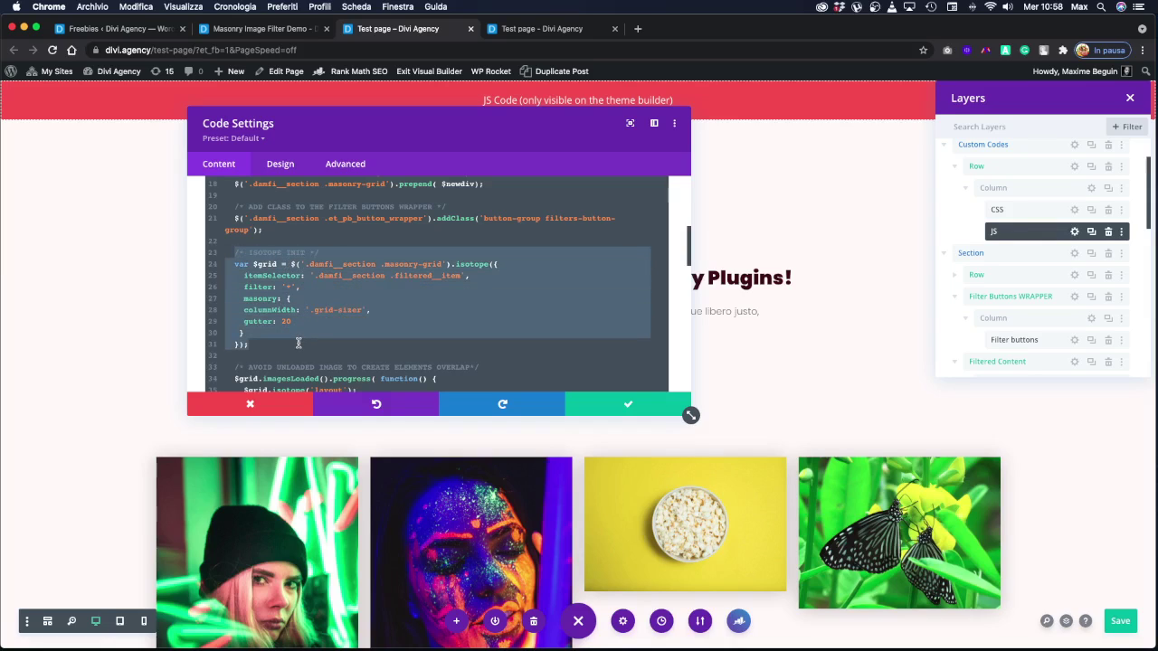
pyautogui.click(371, 275)
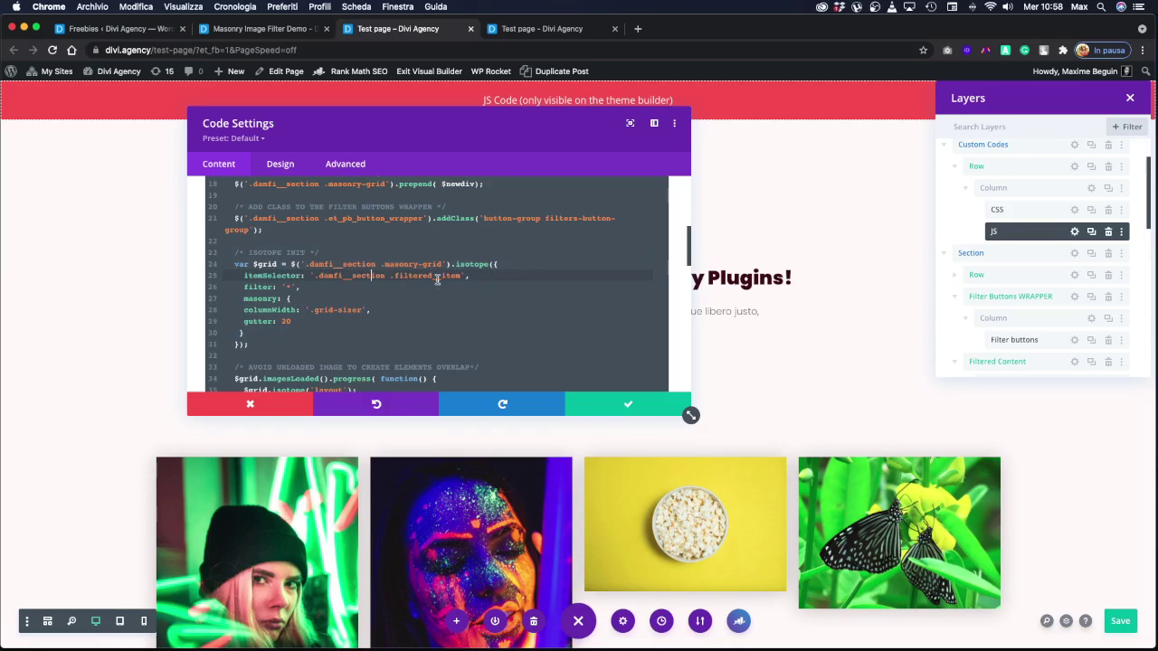
pyautogui.scroll(-2, 328, 282)
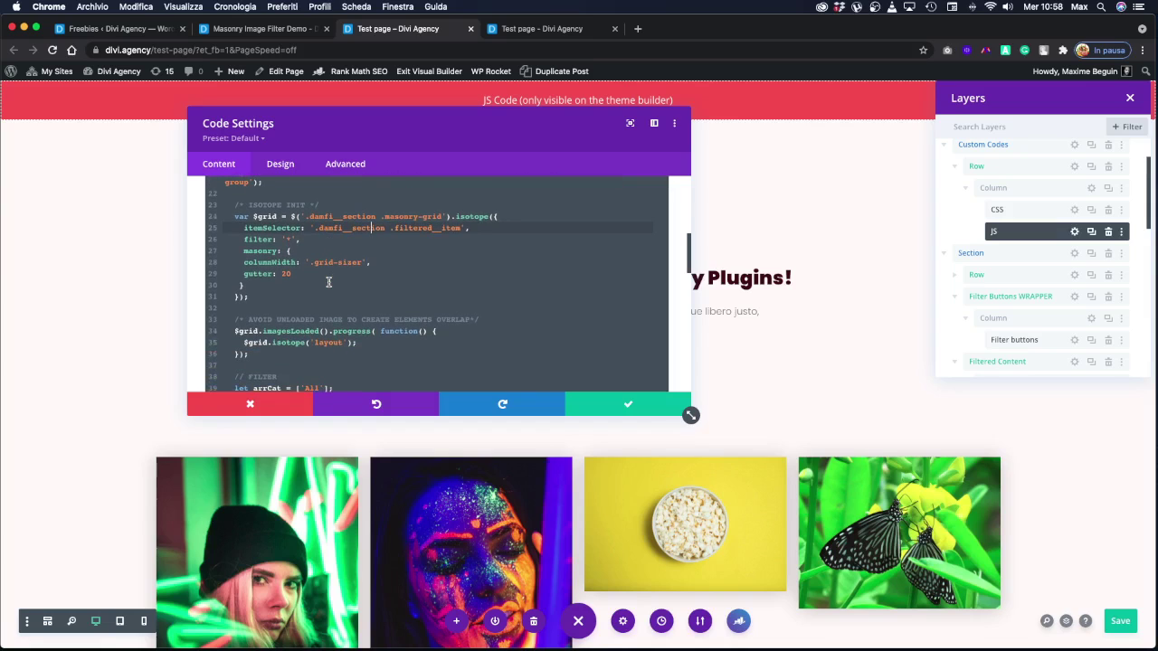
# Examine the JS code that builds the category array, adds the filter items, filters images and sets the active button on click.
pyautogui.scroll(-8, 329, 282)
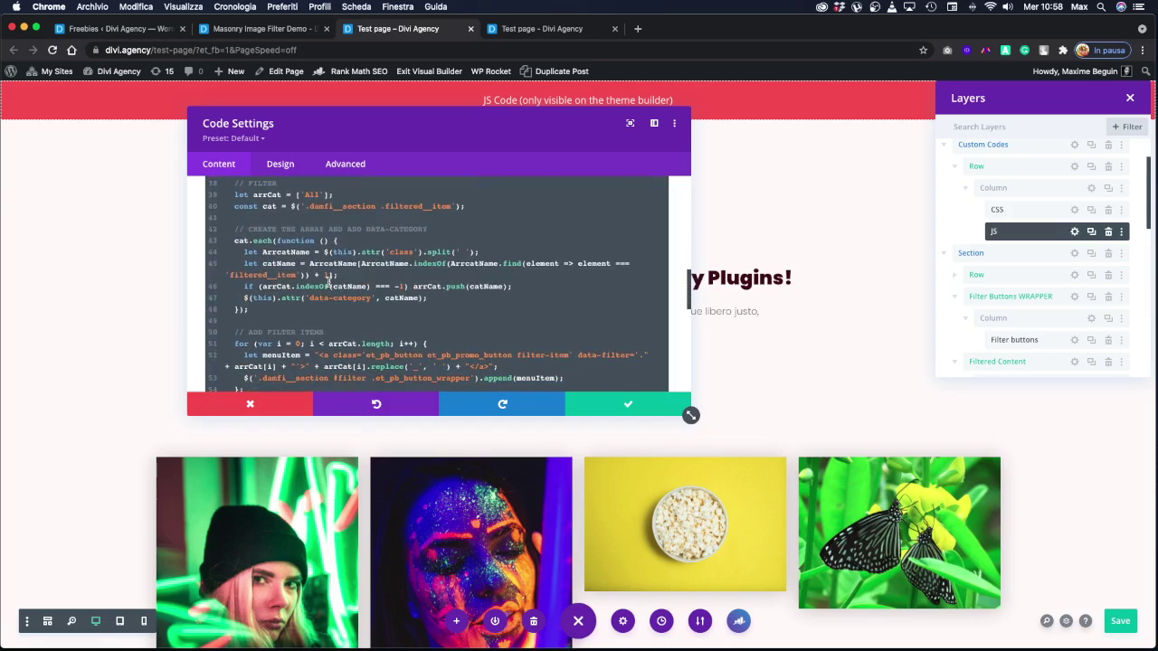
pyautogui.scroll(-2, 328, 280)
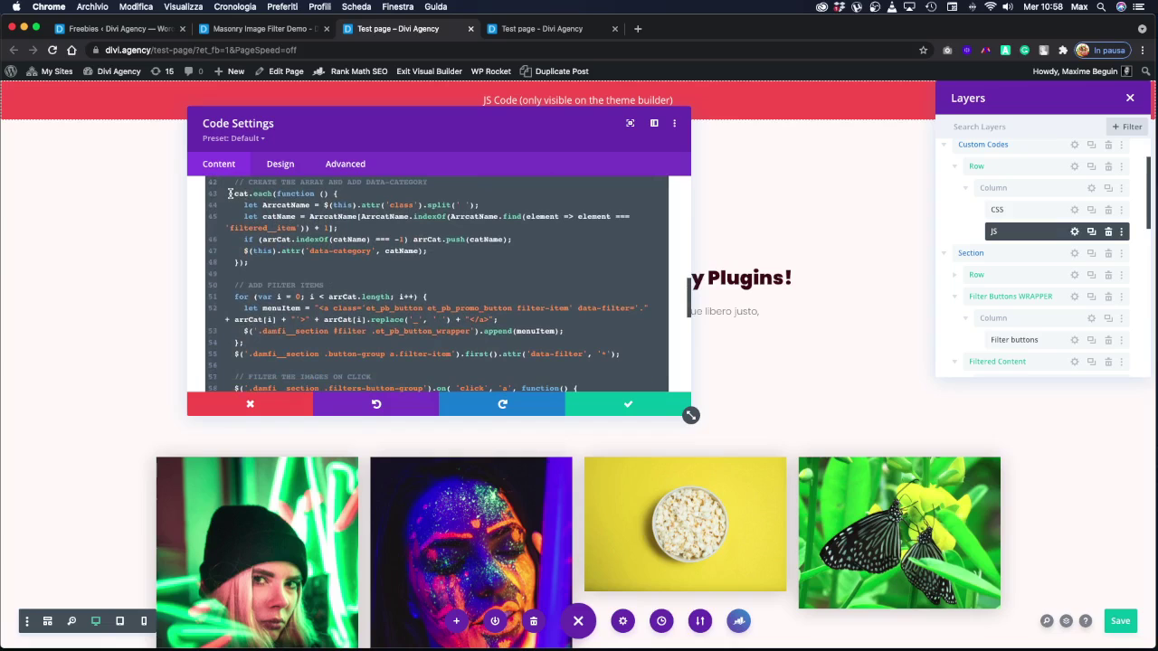
pyautogui.scroll(-3, 253, 202)
pyautogui.scroll(-2, 254, 205)
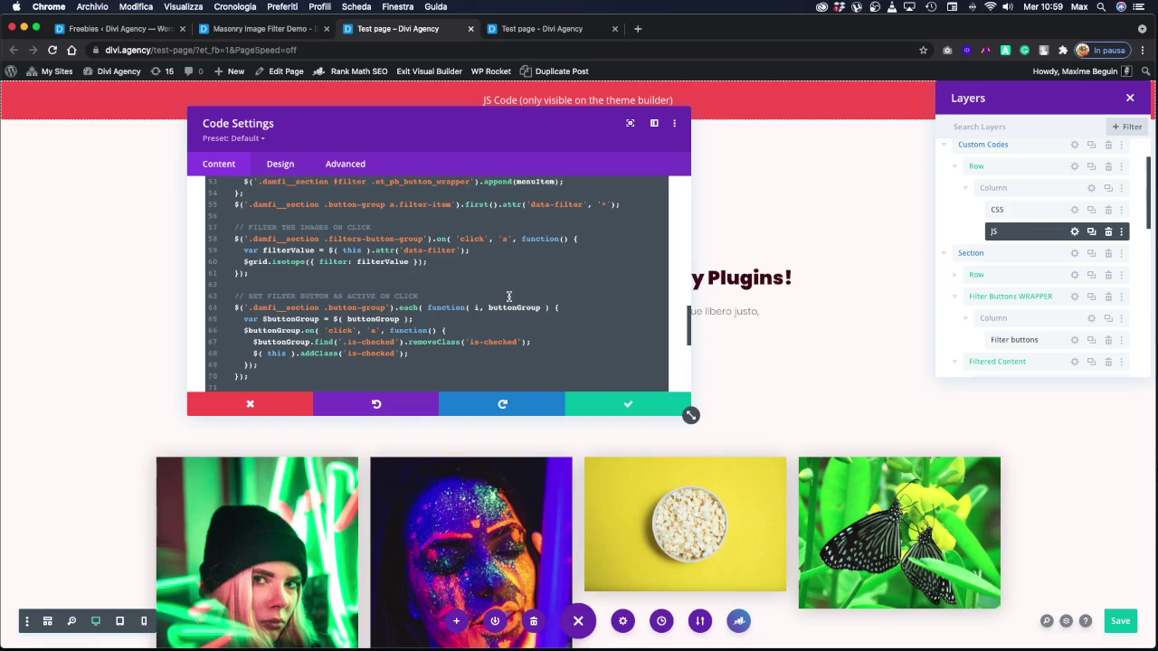
# Confirm the JS module's code settings and switch to the live test page.
pyautogui.click(610, 407)
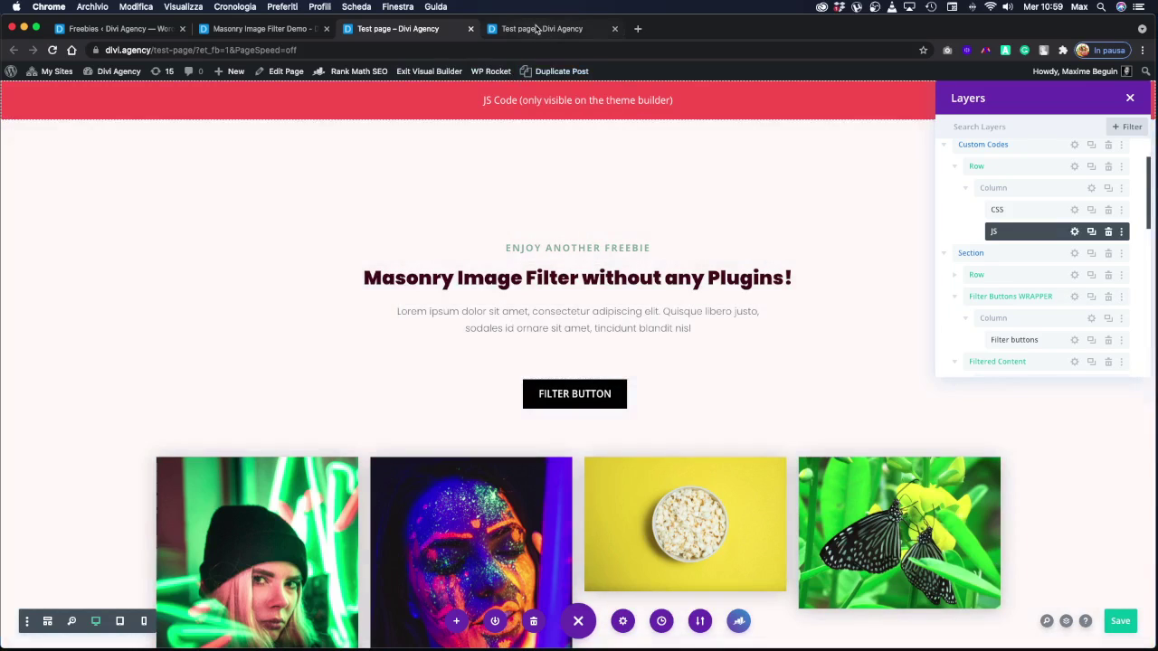
pyautogui.click(536, 29)
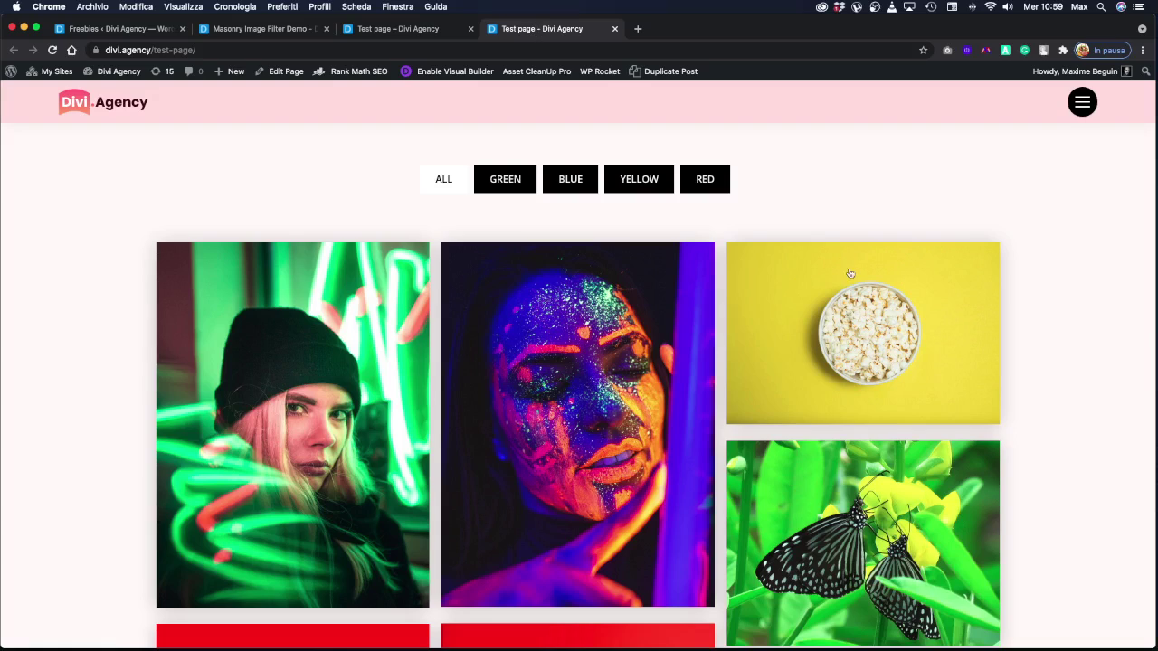